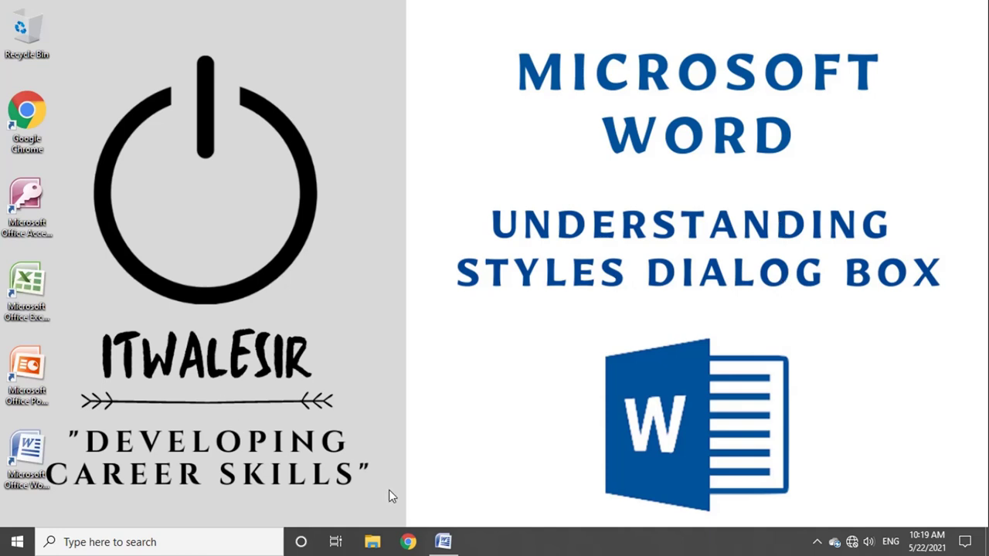
Bring up the Word document and select the two headings and the quote paragraph about styles
click(442, 541)
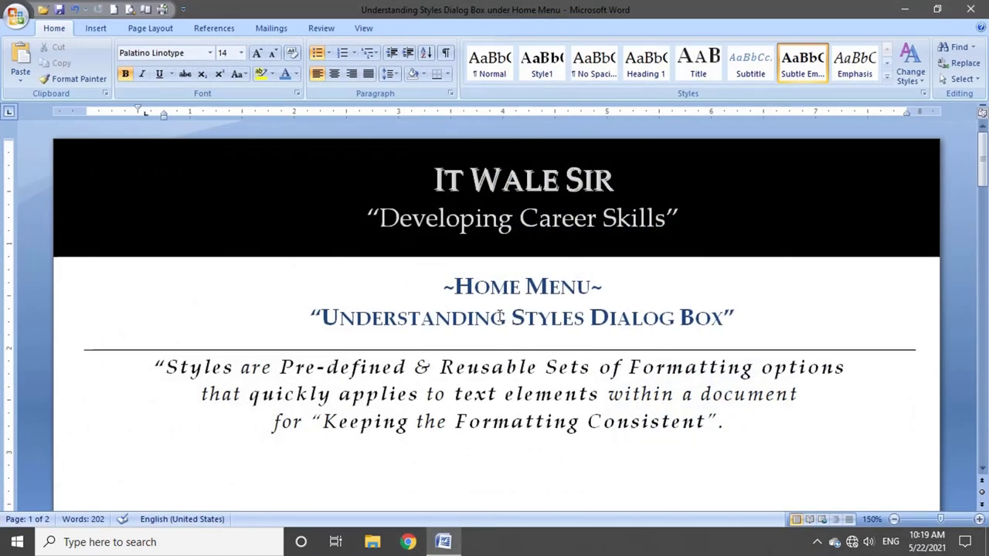
drag(444, 286, 745, 318)
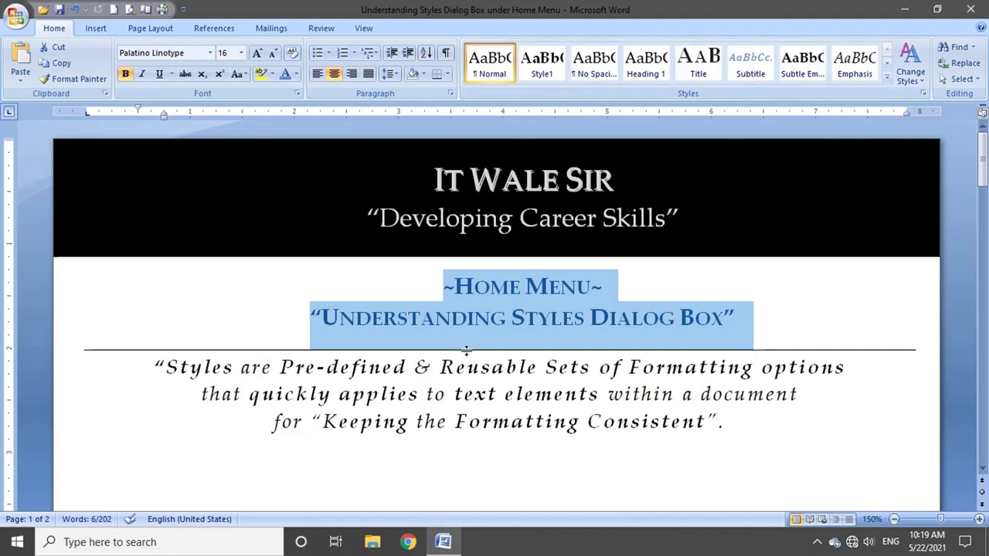
mouse_move(783, 437)
mouse_down()
mouse_move(329, 374)
mouse_move(166, 367)
mouse_up()
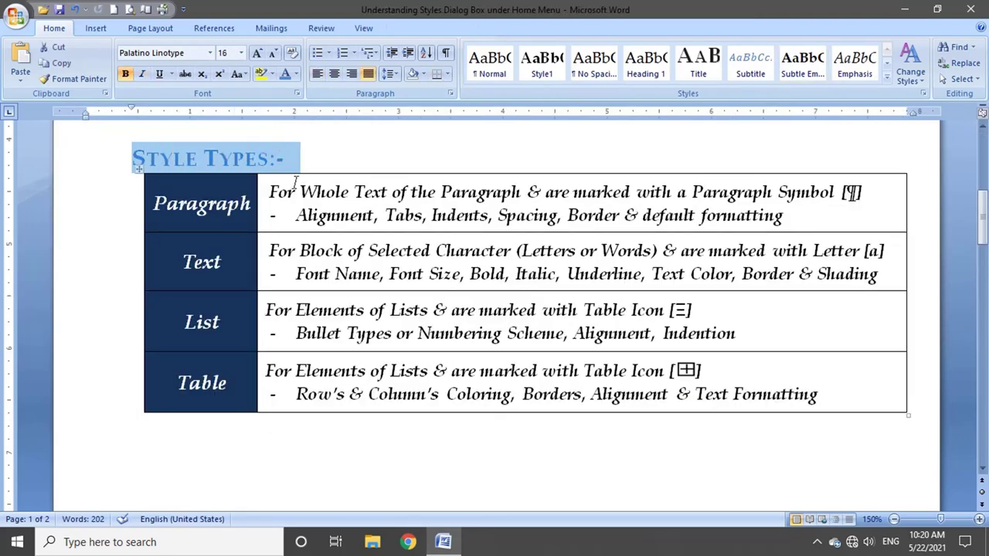
Select the Paragraph, Text, List and Table rows of the Style Types table in turn
drag(154, 204, 773, 212)
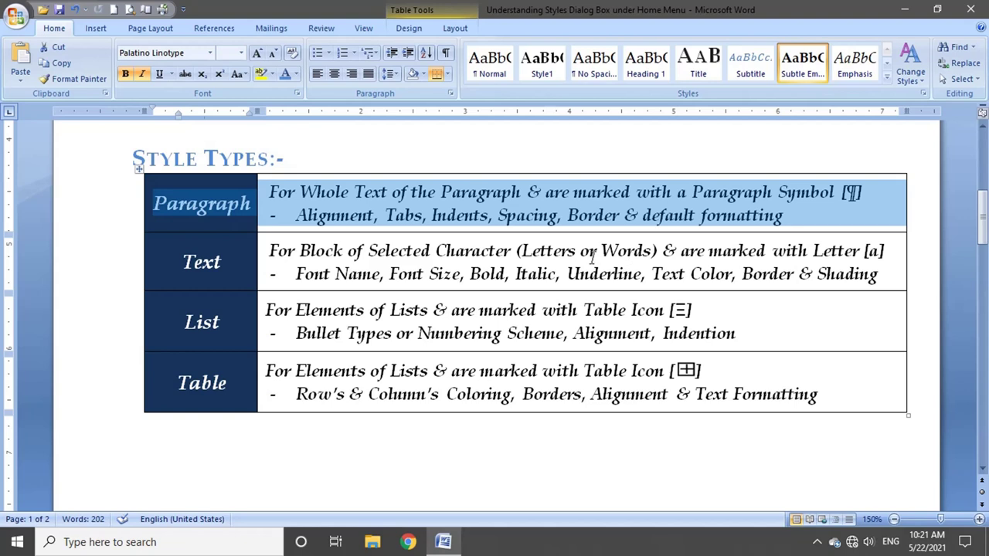
drag(177, 253, 319, 258)
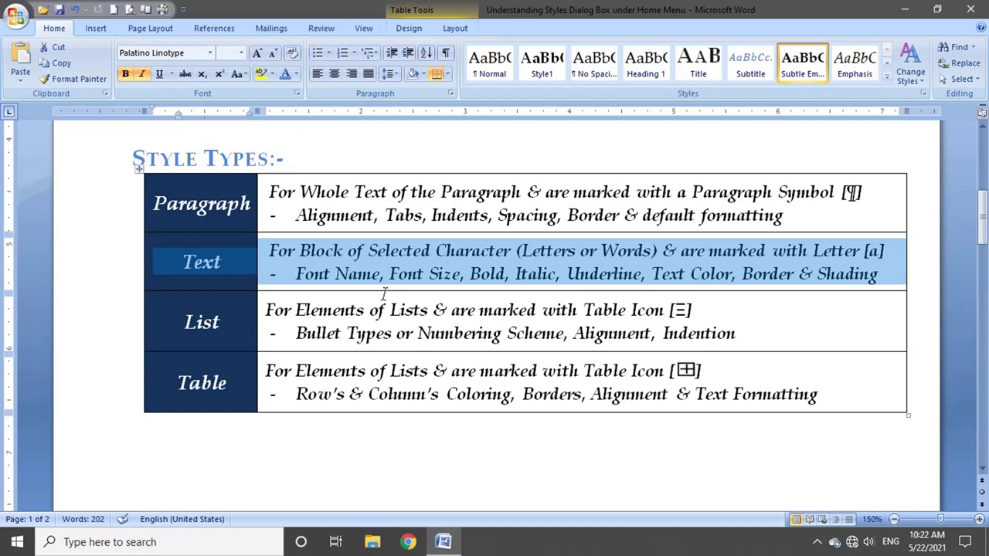
drag(181, 325, 798, 333)
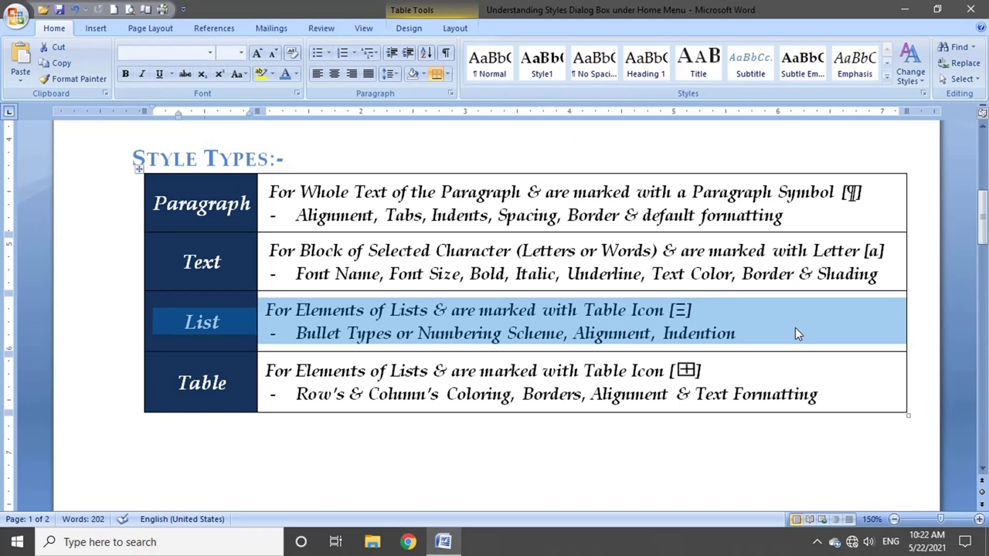
drag(180, 386, 482, 430)
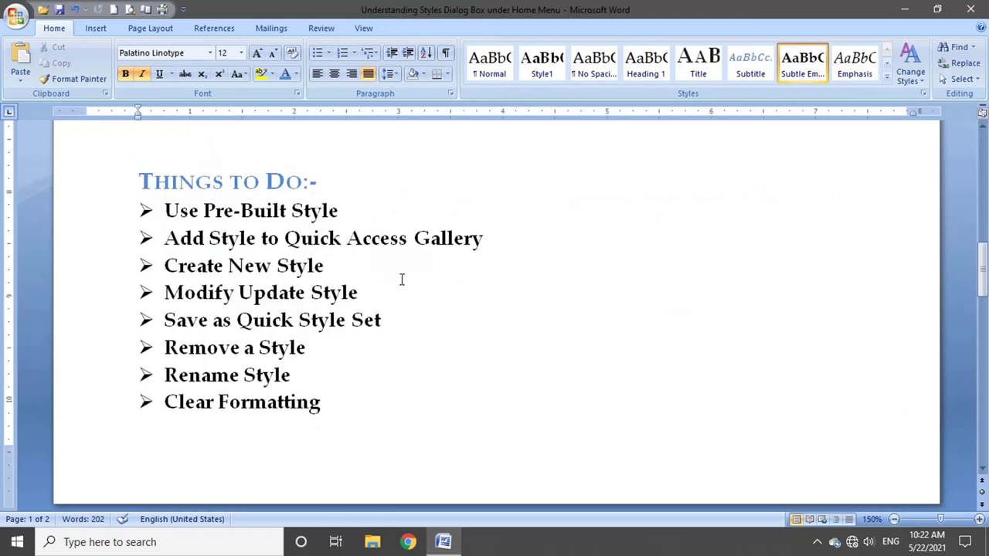
Select 'Pre-Built Style', preview Normal, and browse the quick style gallery without applying a style
drag(340, 211, 203, 211)
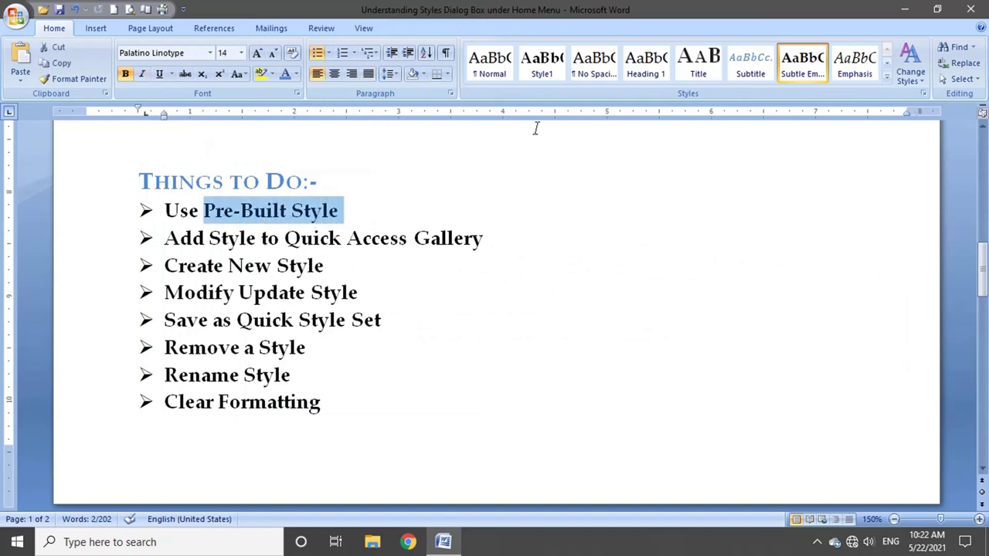
click(495, 71)
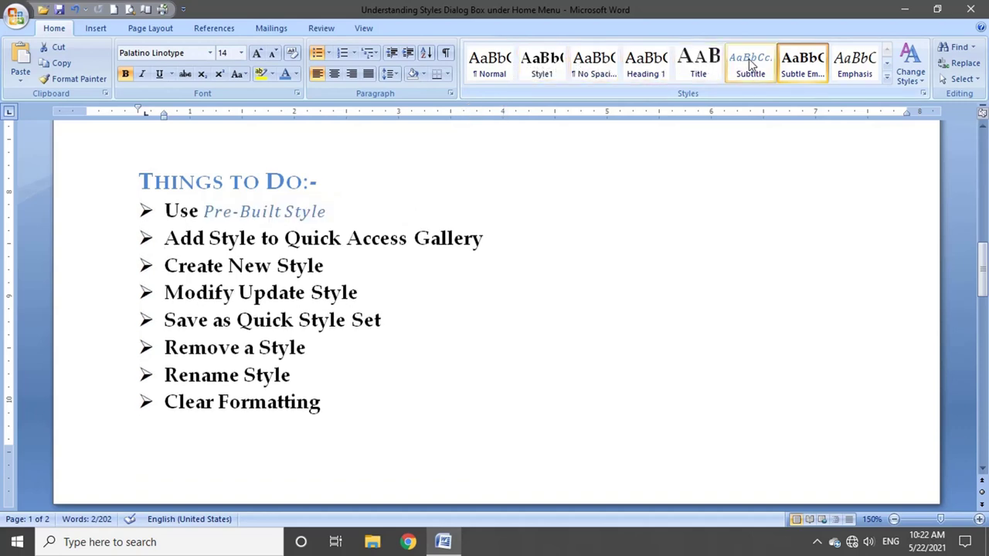
click(887, 68)
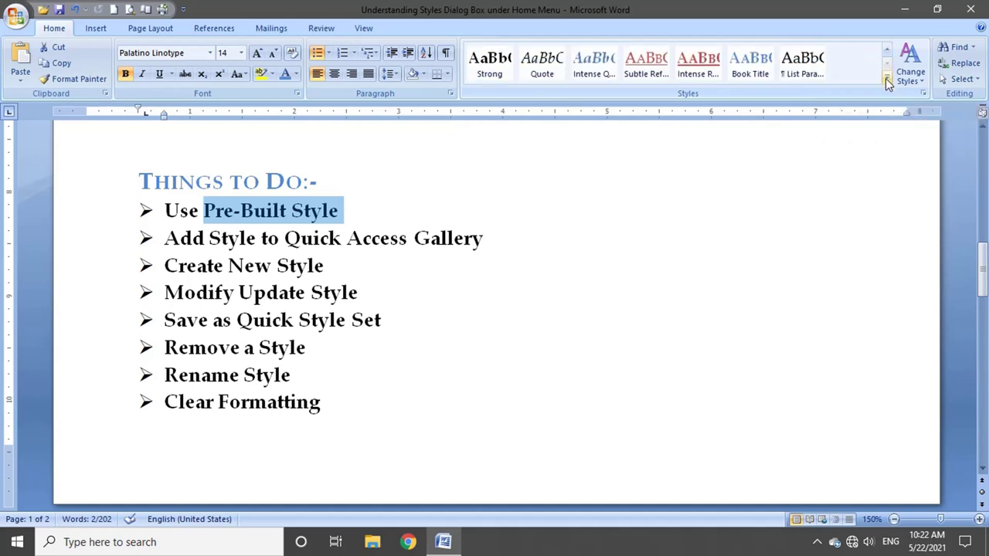
click(886, 78)
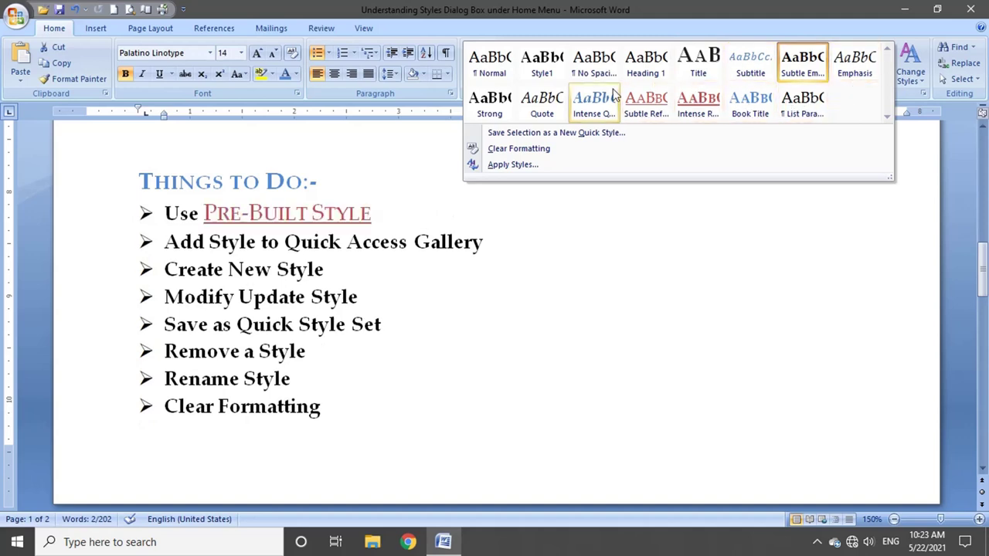
click(900, 95)
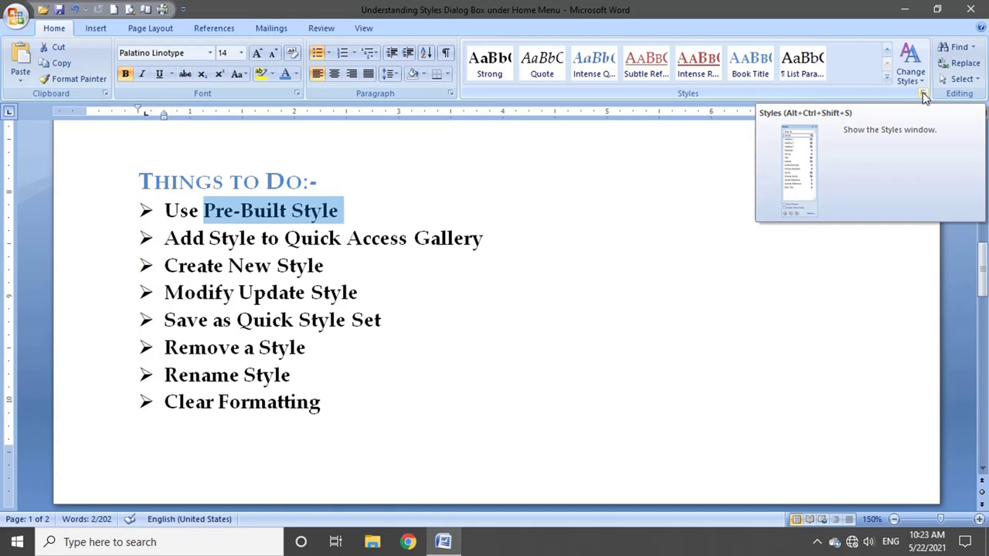
click(923, 92)
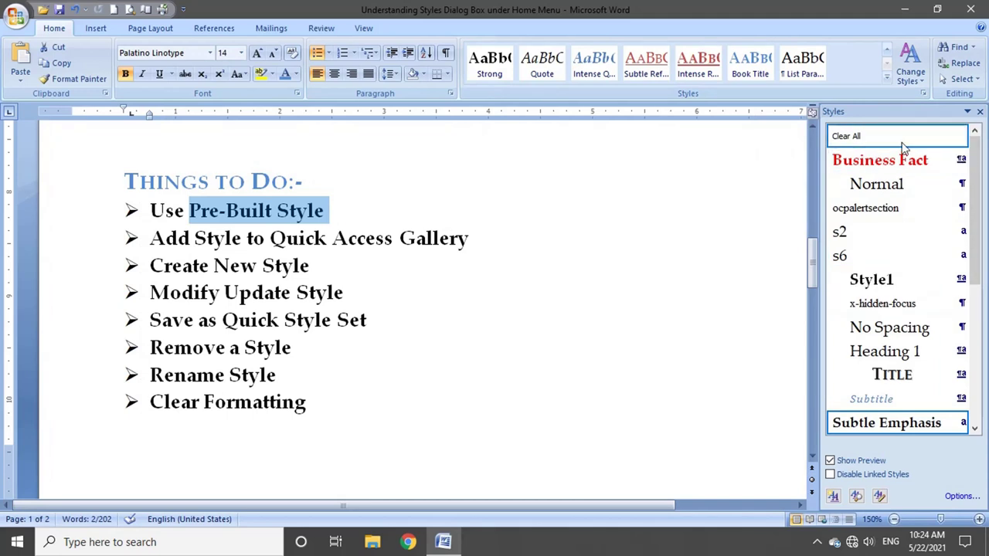
click(980, 112)
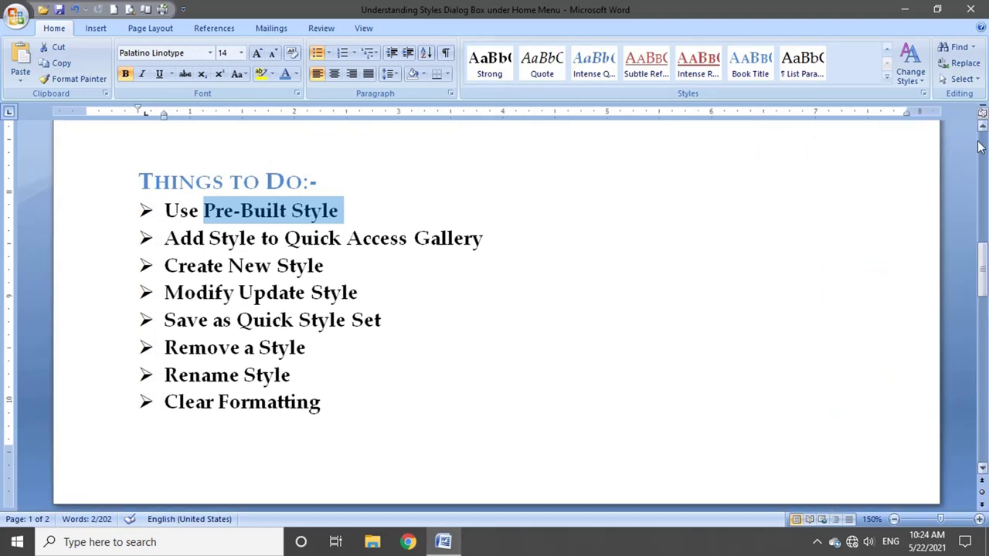
key(ctrl+alt+shift+s)
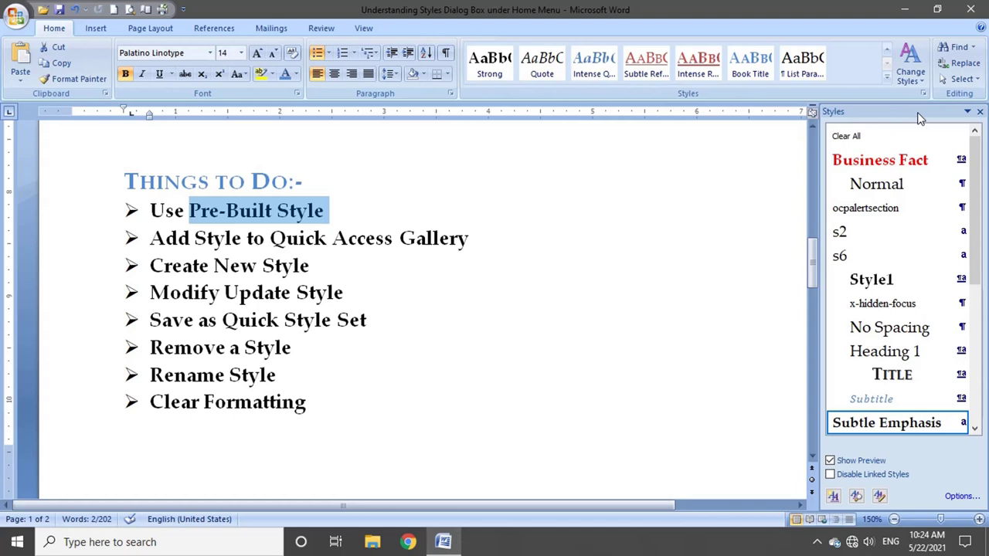
click(966, 112)
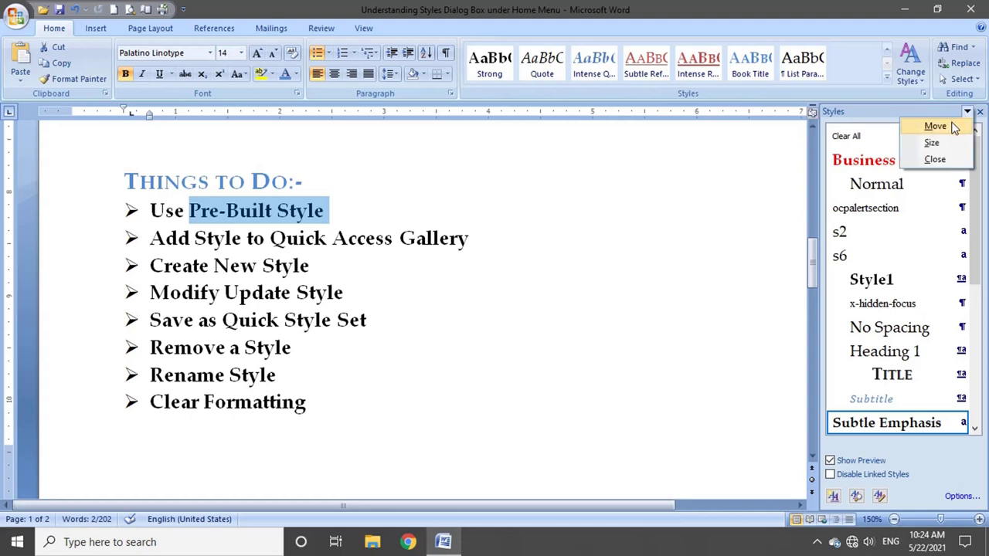
click(906, 118)
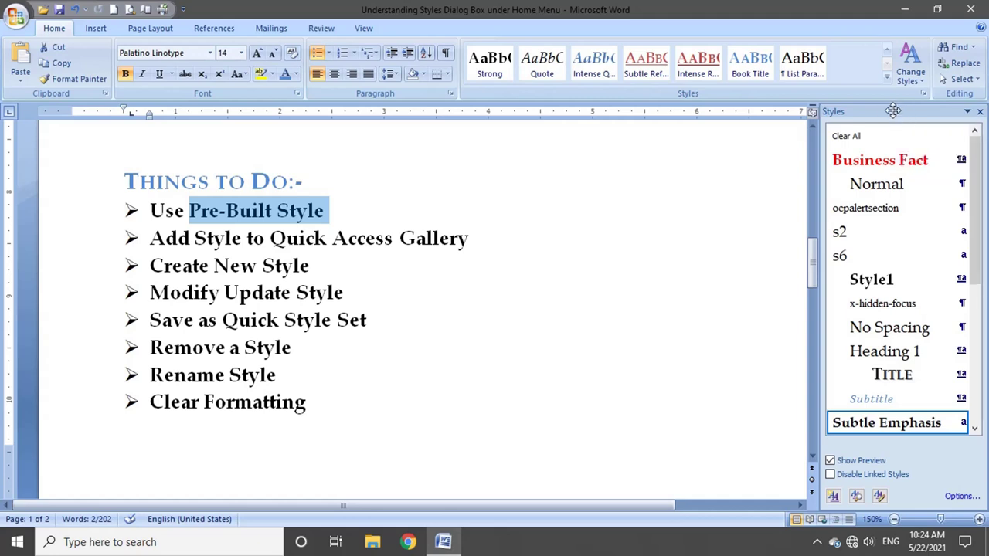
drag(902, 110, 3, 86)
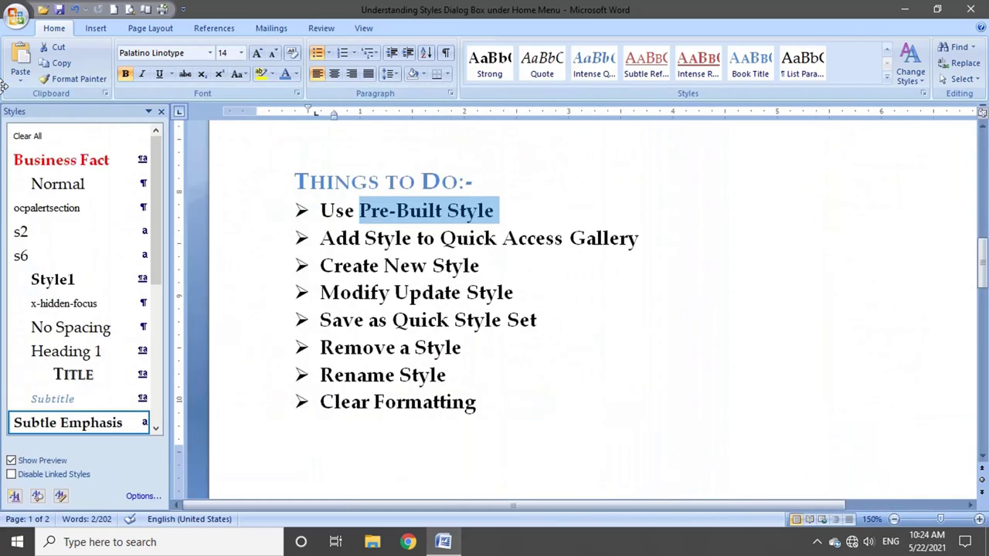
click(148, 112)
click(137, 146)
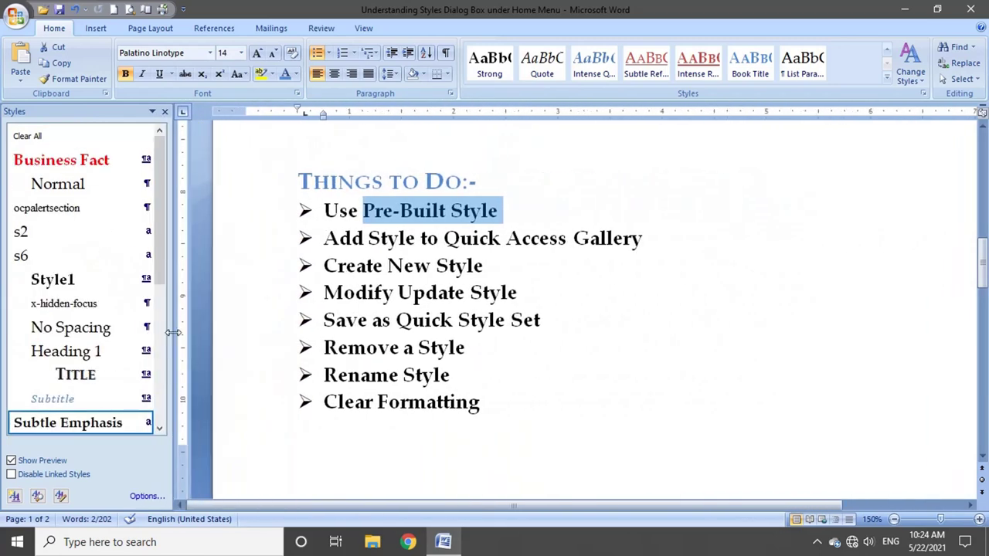
key(Escape)
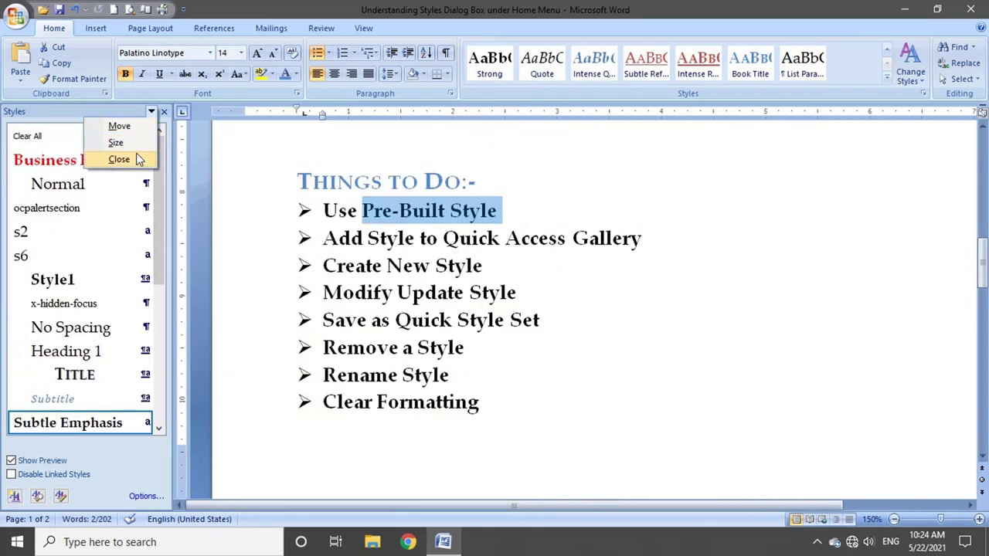
click(136, 157)
click(349, 211)
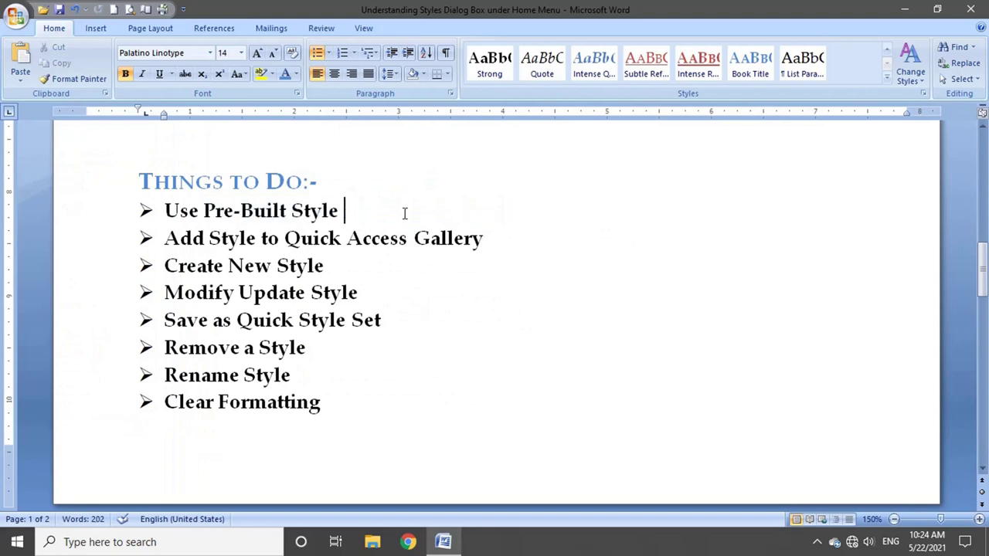
Select the first two task lines and add Business Fact to the Quick Style gallery from the Styles pane
drag(404, 214, 193, 216)
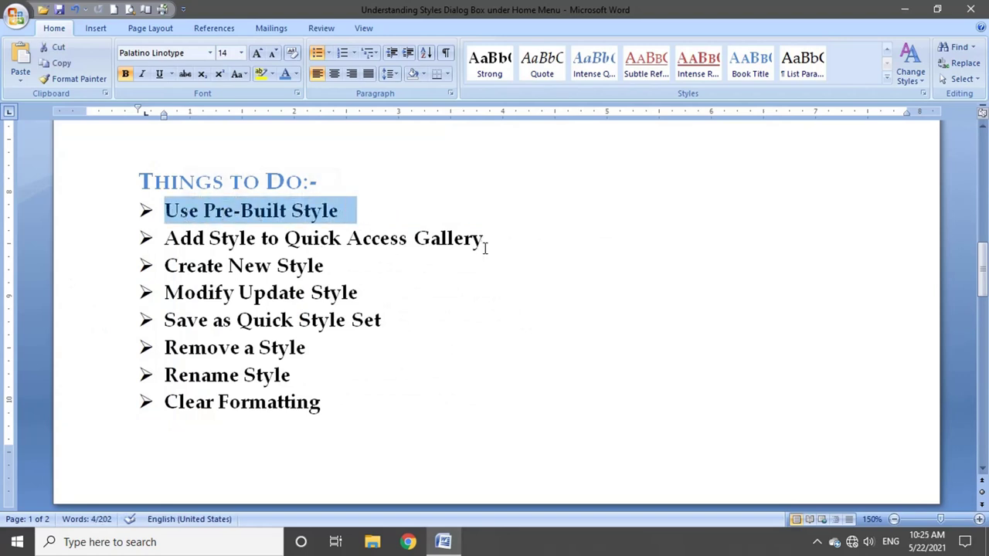
mouse_move(483, 243)
mouse_down()
mouse_move(452, 252)
mouse_move(249, 251)
mouse_move(193, 241)
mouse_up()
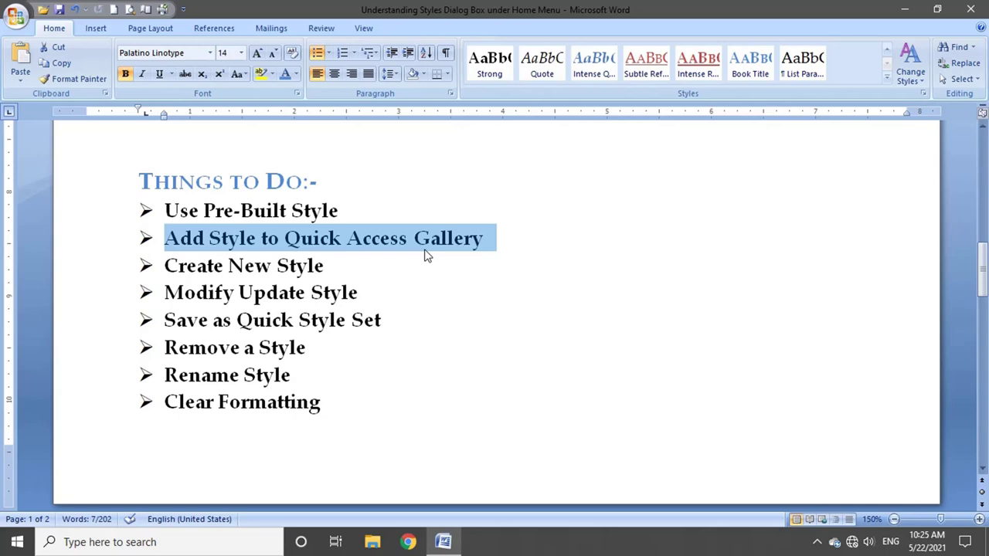
key(ctrl+alt+shift+s)
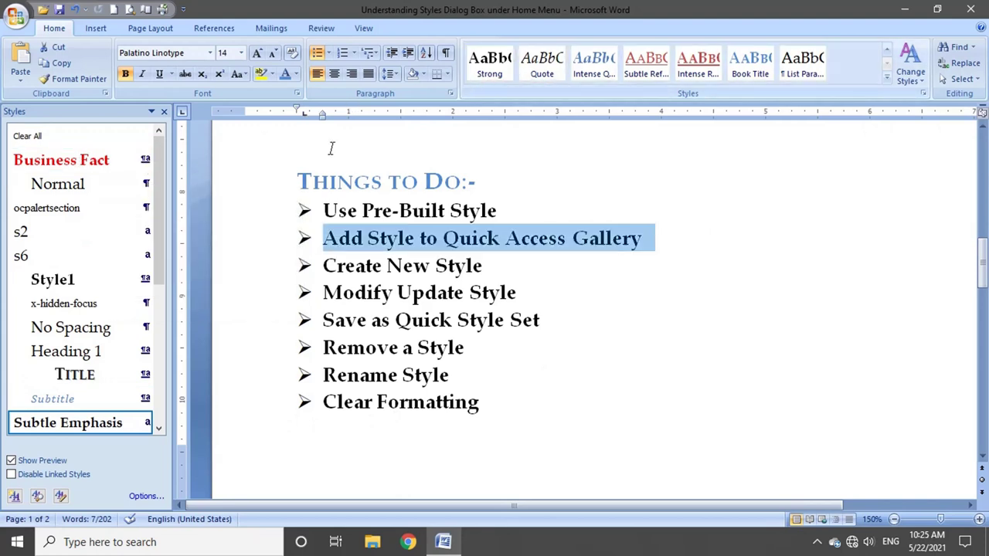
mouse_move(77, 160)
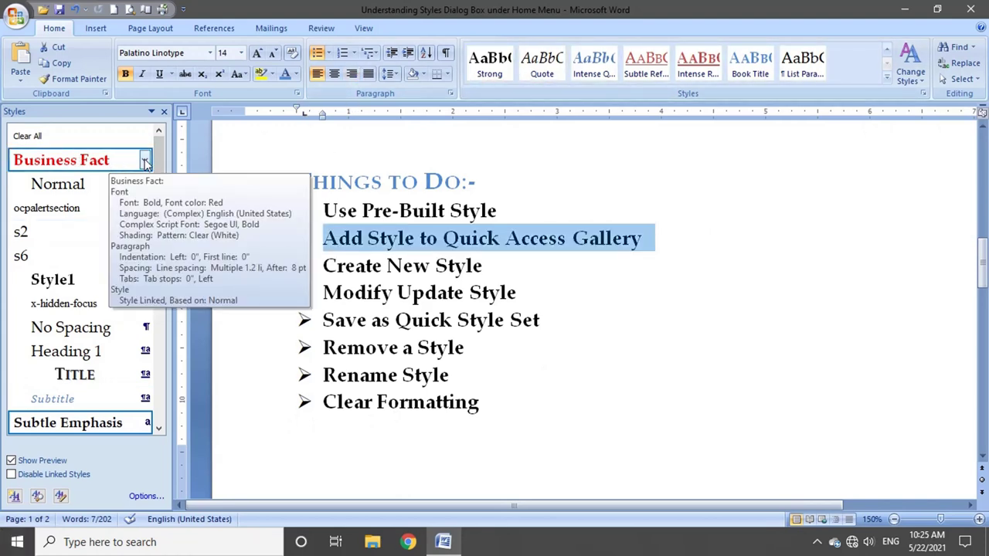
click(145, 159)
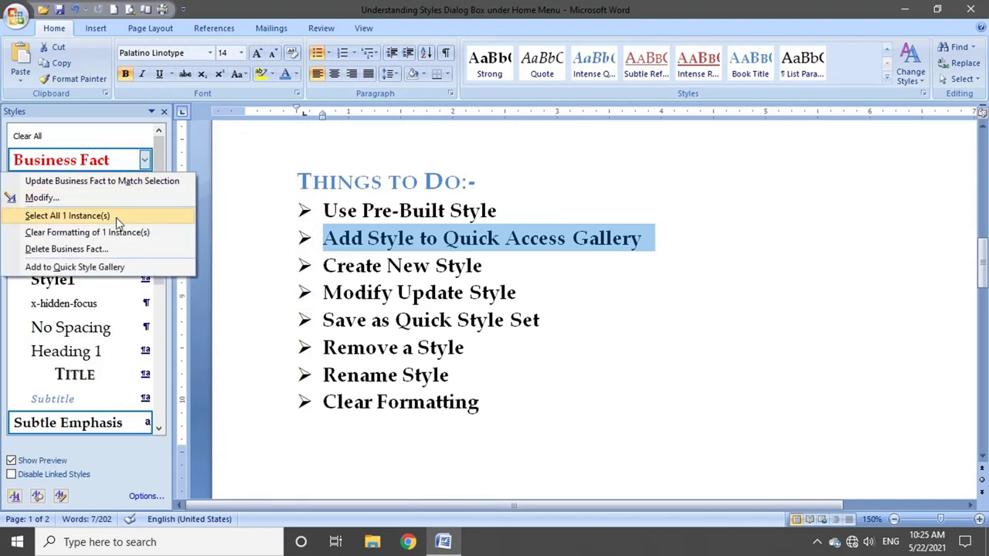
click(124, 267)
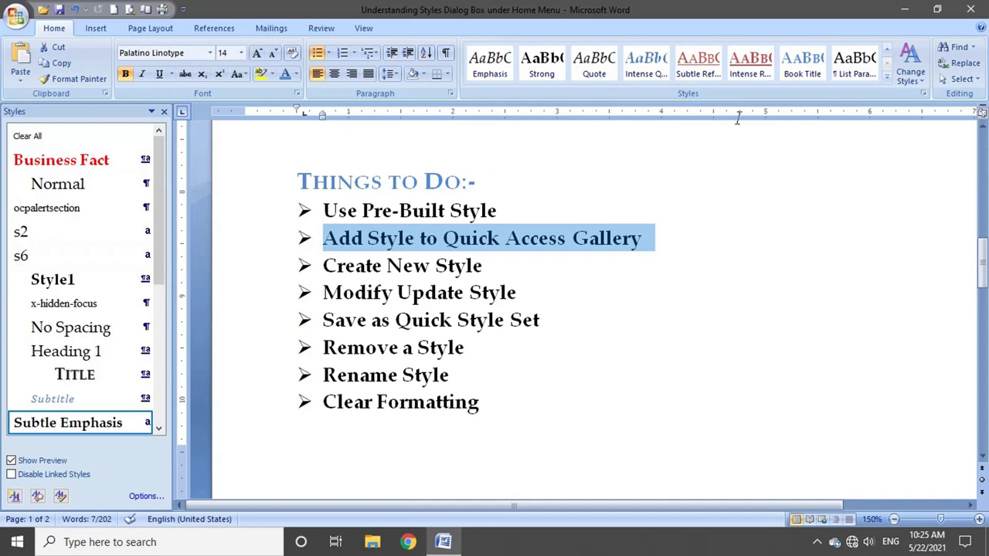
Confirm Business Fact appears in the expanded gallery, then select the Create New Style line
click(886, 113)
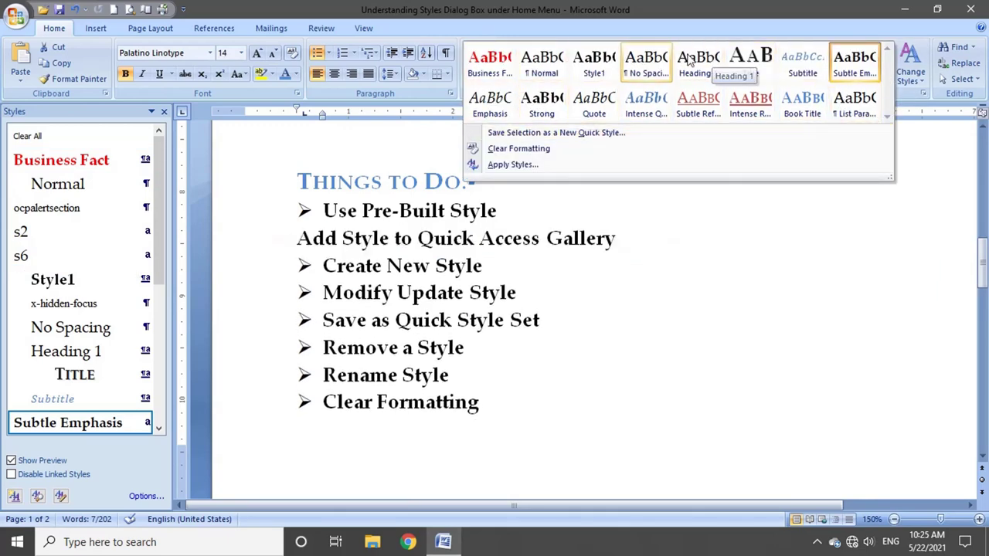
click(497, 270)
drag(497, 270, 363, 266)
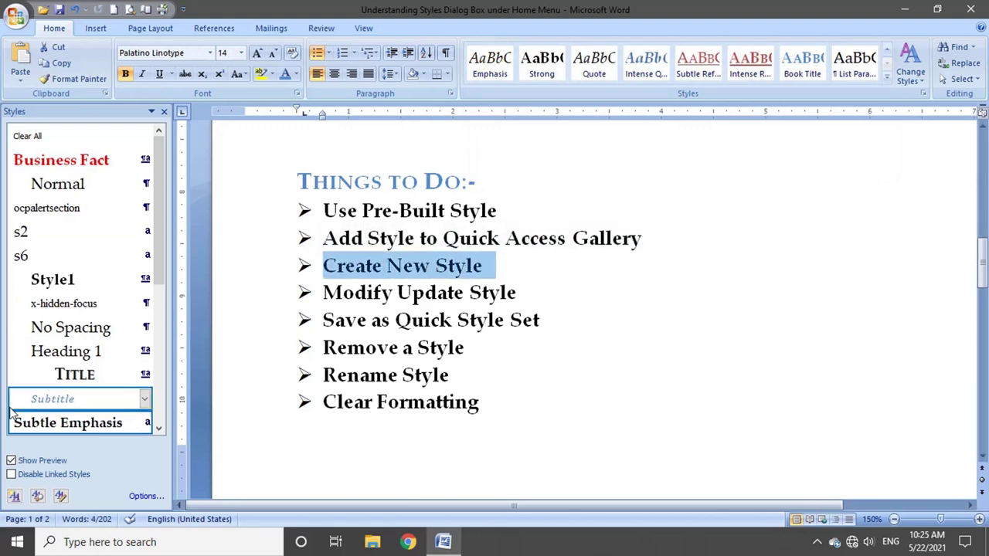
Start a new style from the selected formatting and name it 'My new style'
click(15, 497)
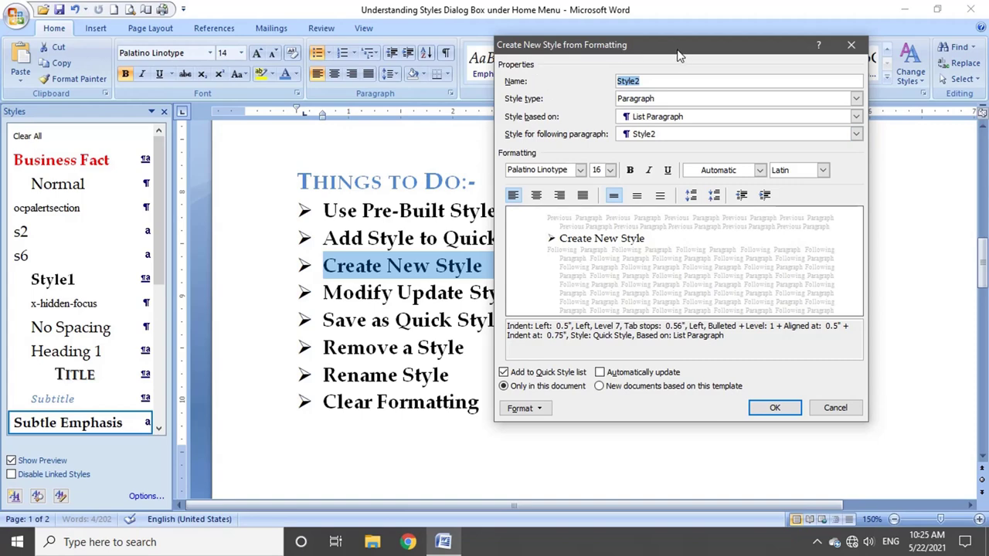
mouse_move(677, 55)
mouse_down()
mouse_move(759, 92)
mouse_move(669, 120)
mouse_up()
click(719, 119)
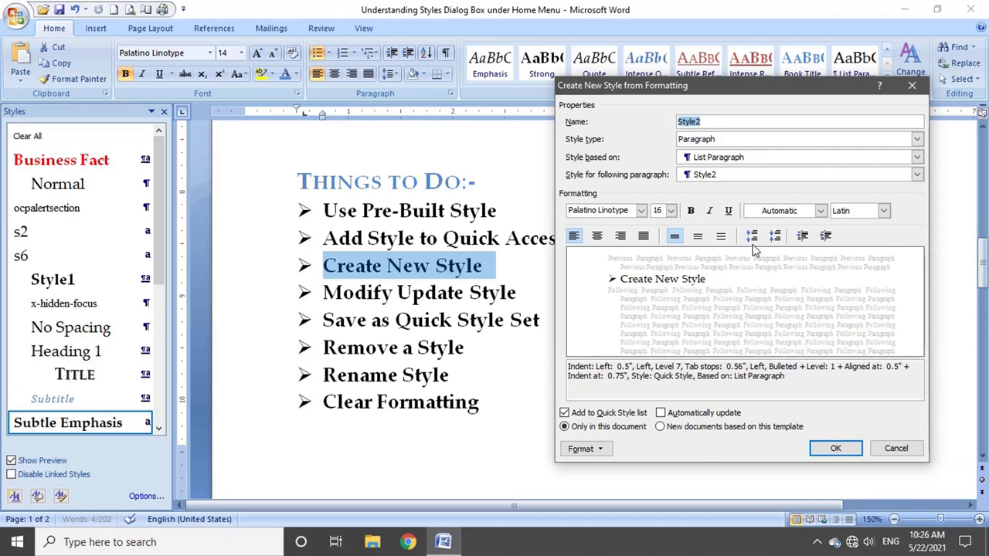
text(My)
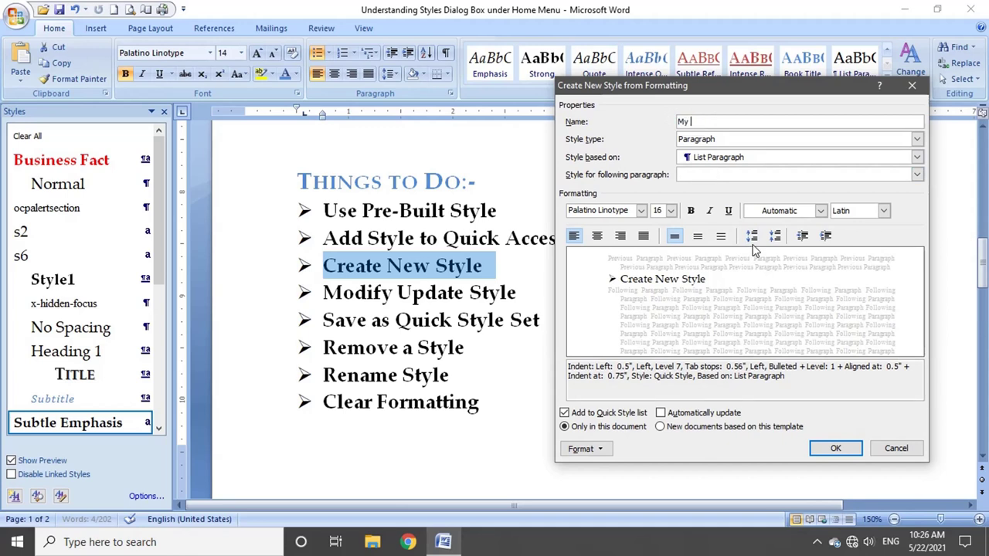
text( new style)
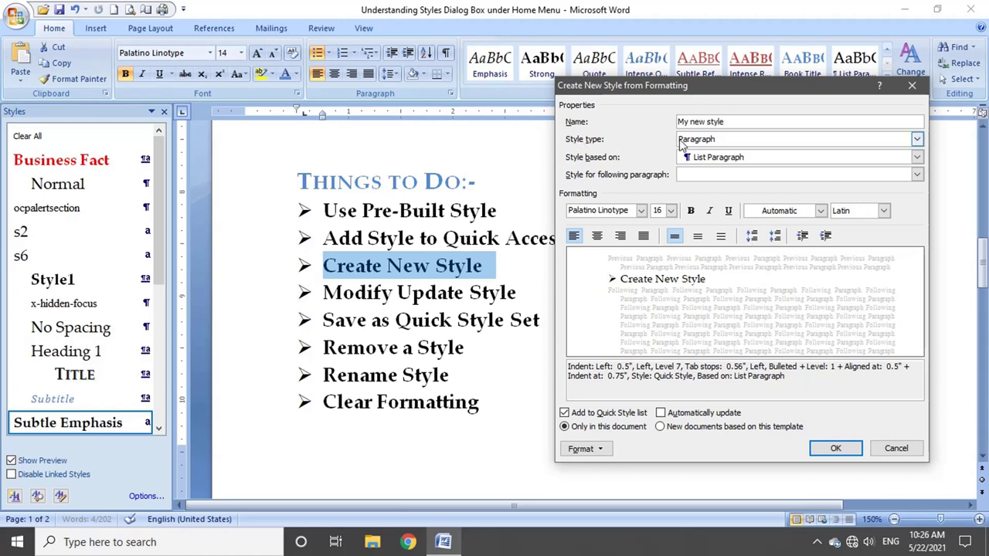
Keep Paragraph as the style type, base it on Normal, and use Normal for following paragraphs
click(706, 140)
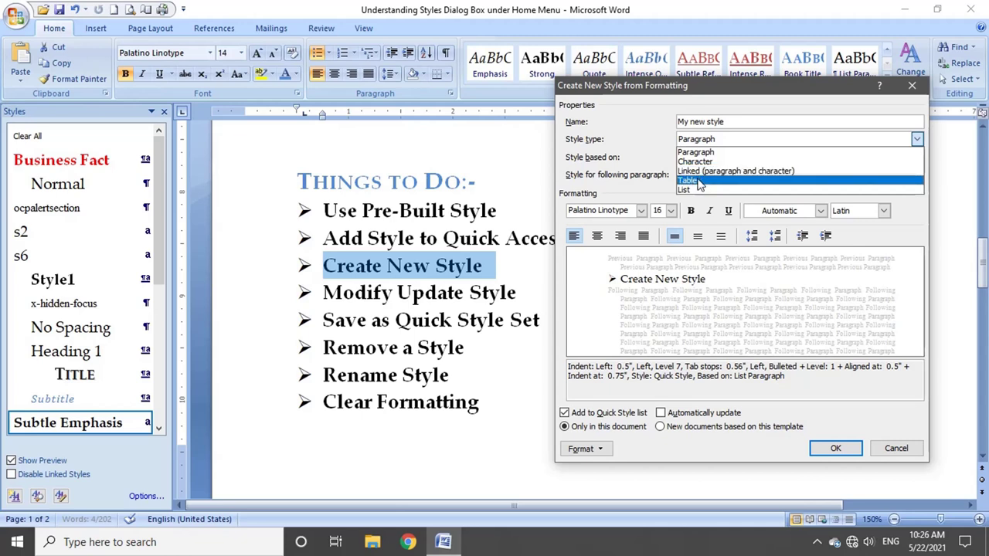
click(714, 152)
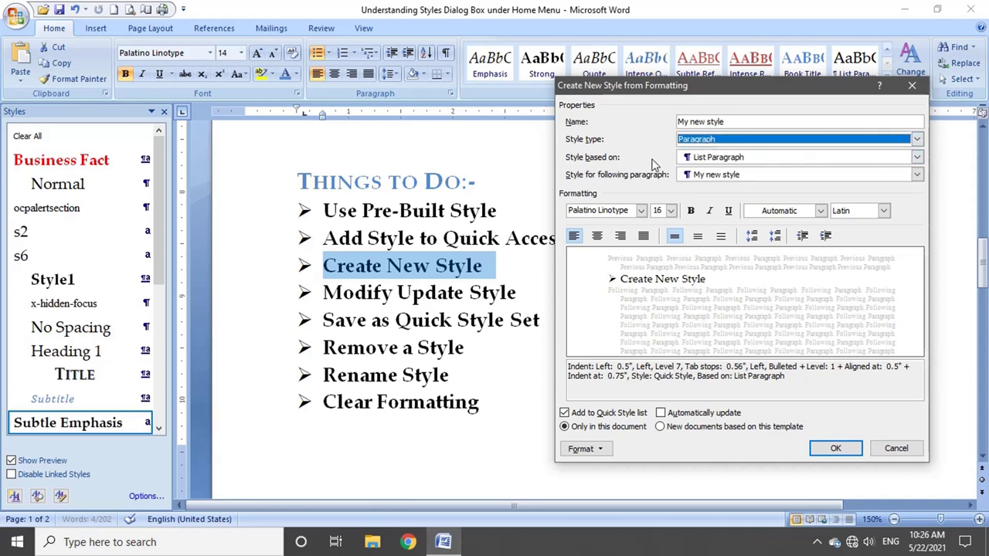
click(765, 158)
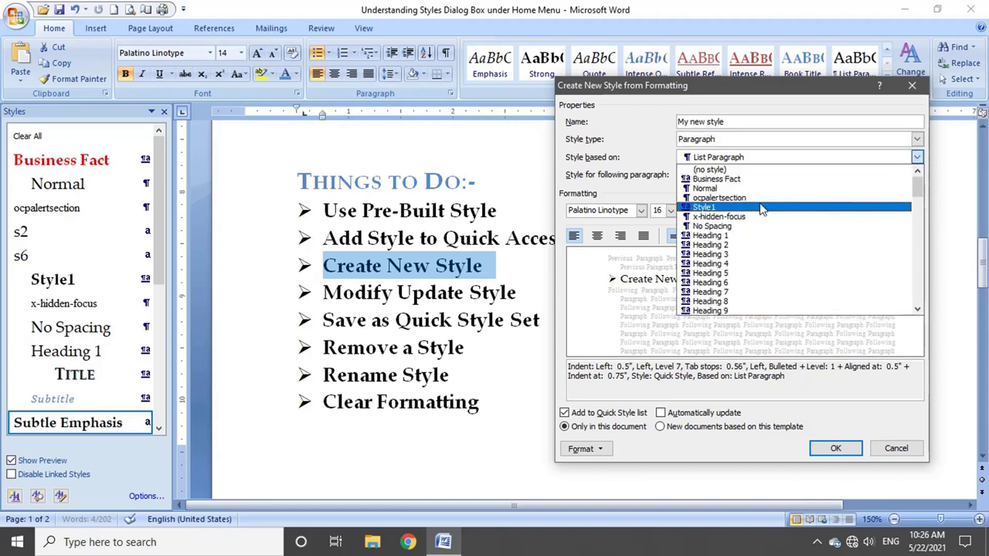
click(757, 189)
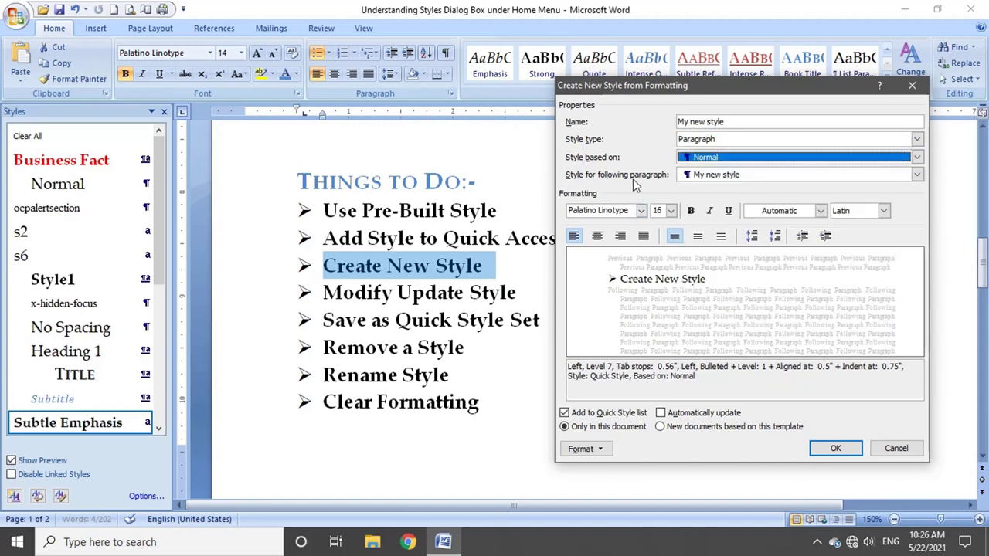
click(757, 178)
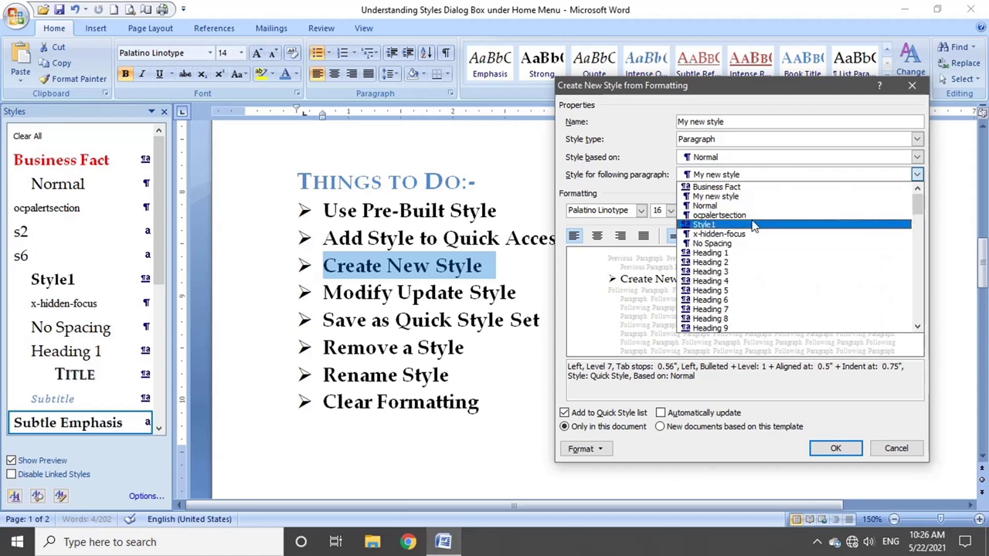
click(745, 206)
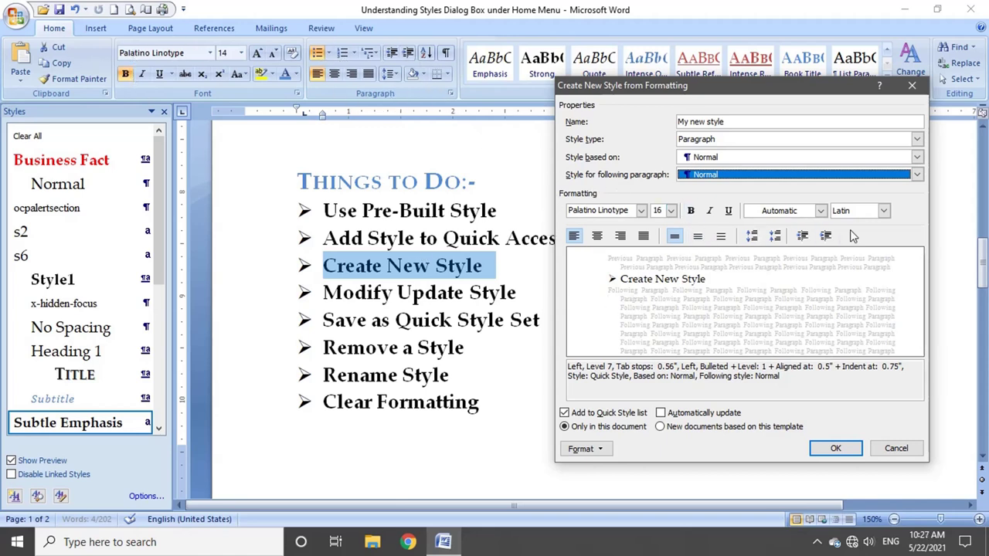
Set the style's font to Broadway 18 pt, bold, italic, underlined and orange
click(640, 211)
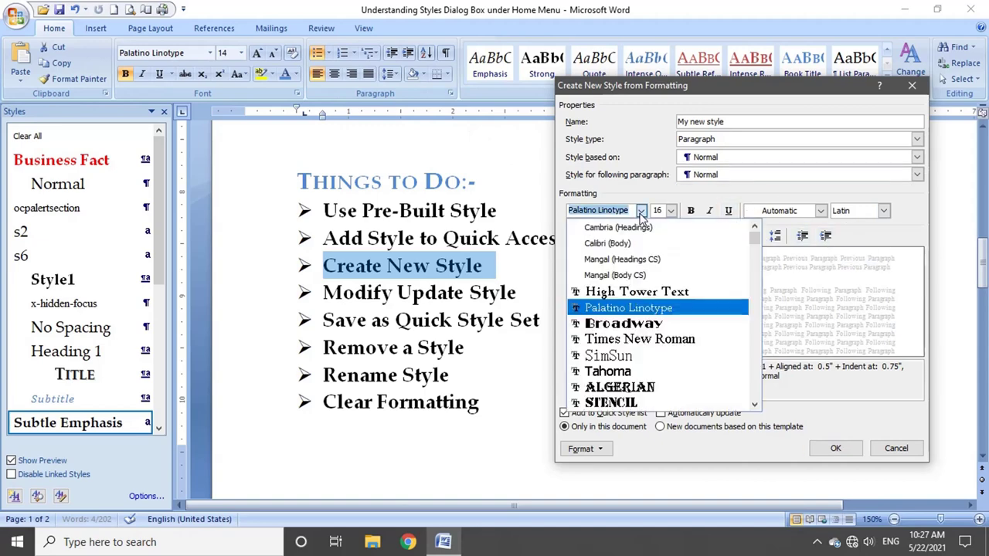
click(633, 324)
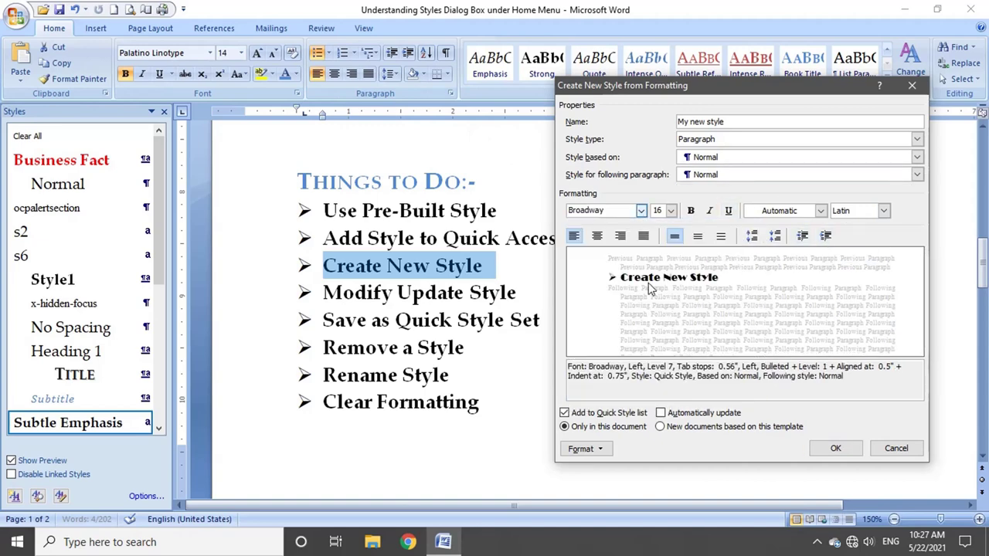
click(670, 210)
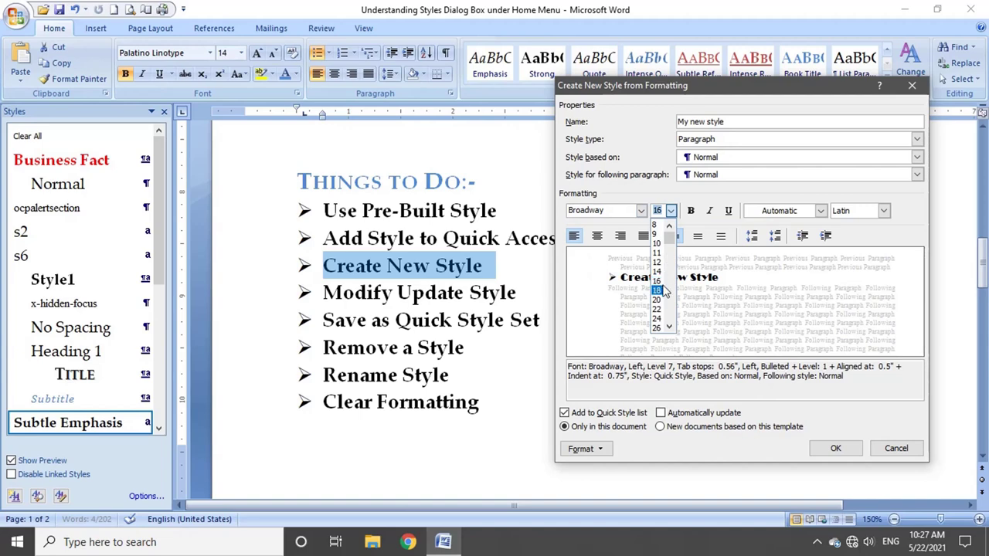
click(663, 293)
click(690, 210)
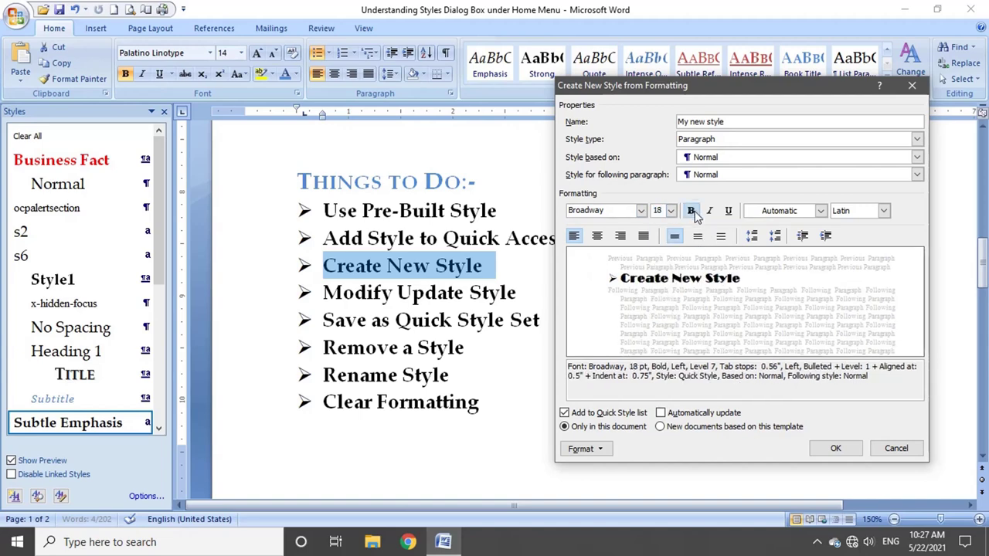
click(709, 210)
click(728, 210)
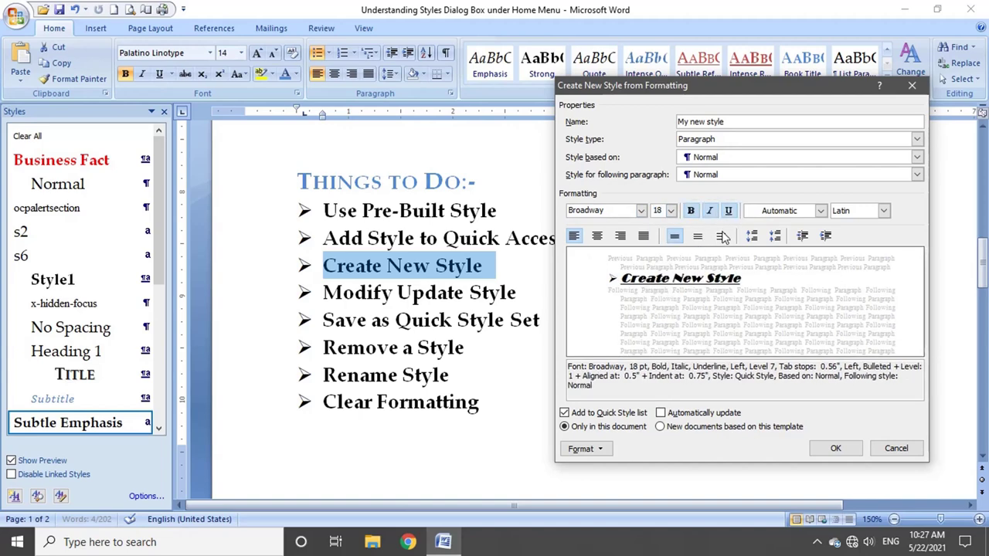
click(820, 211)
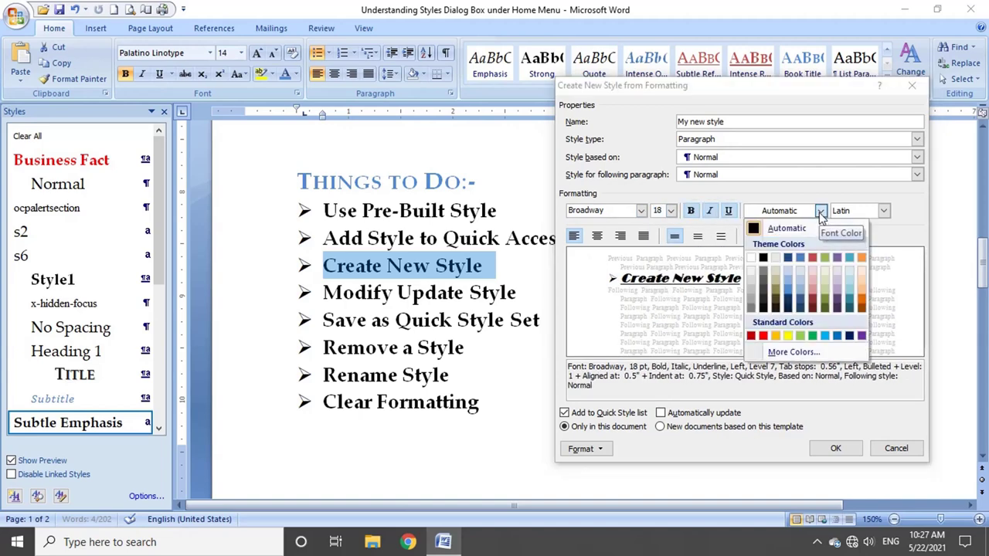
click(774, 336)
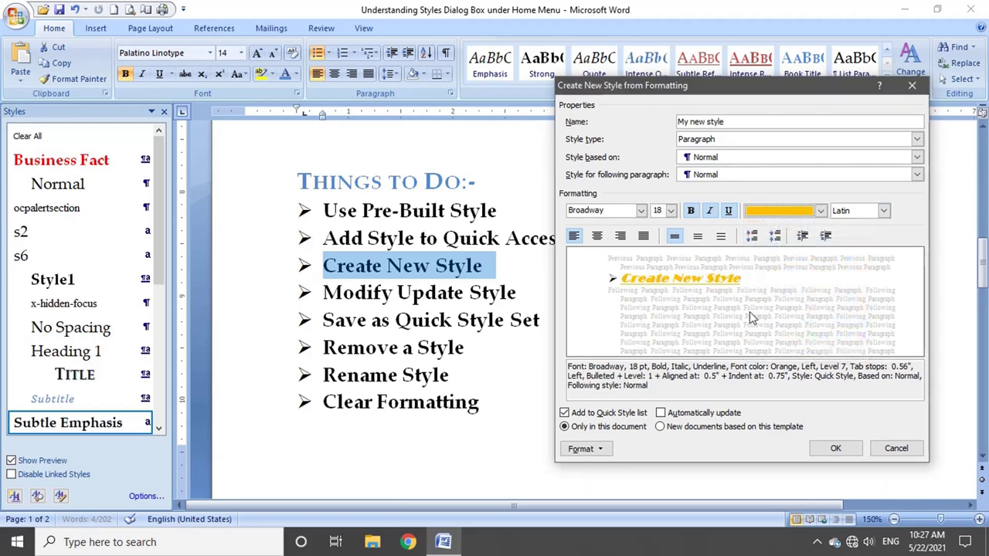
Give the style left alignment, single spacing, an increased indent and 6 pt space around paragraphs
click(596, 236)
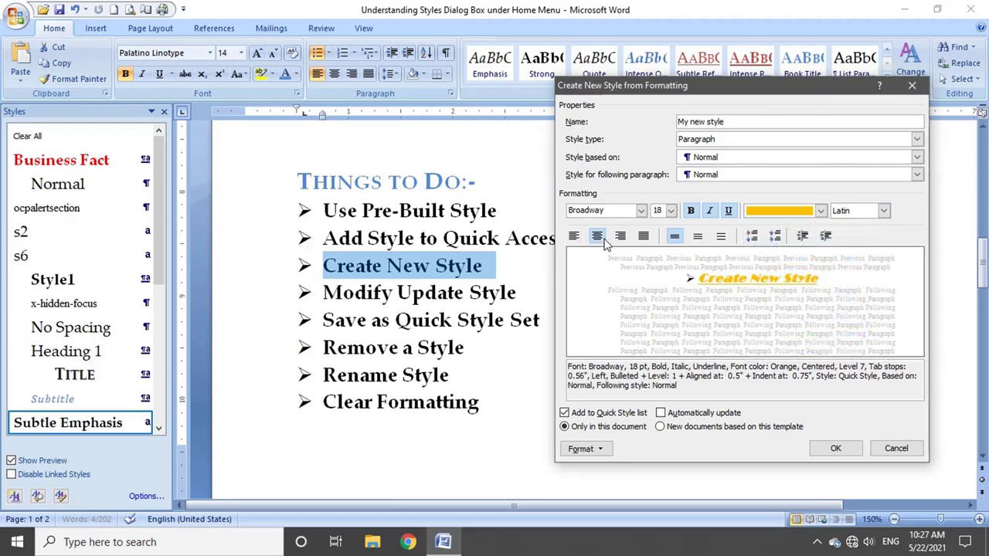
click(721, 236)
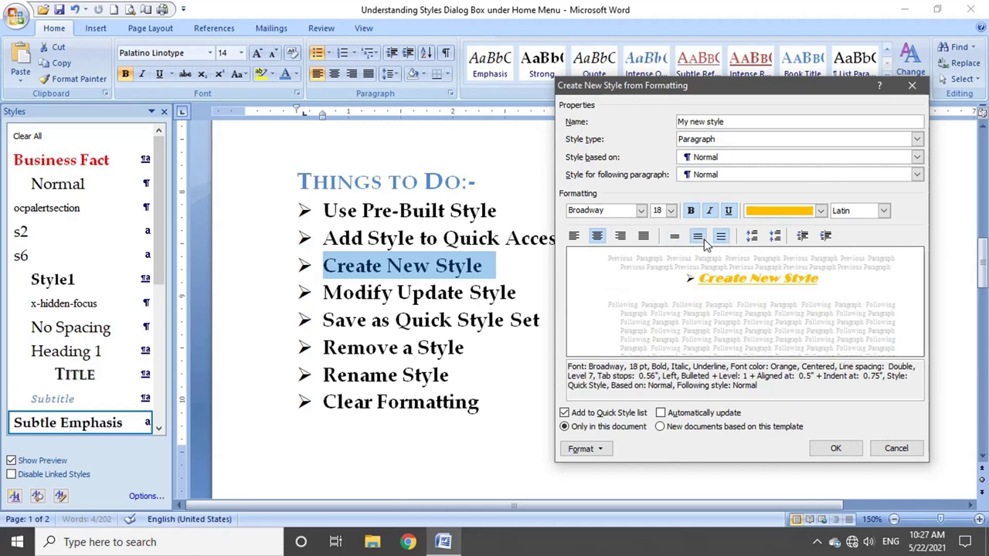
click(674, 236)
click(643, 236)
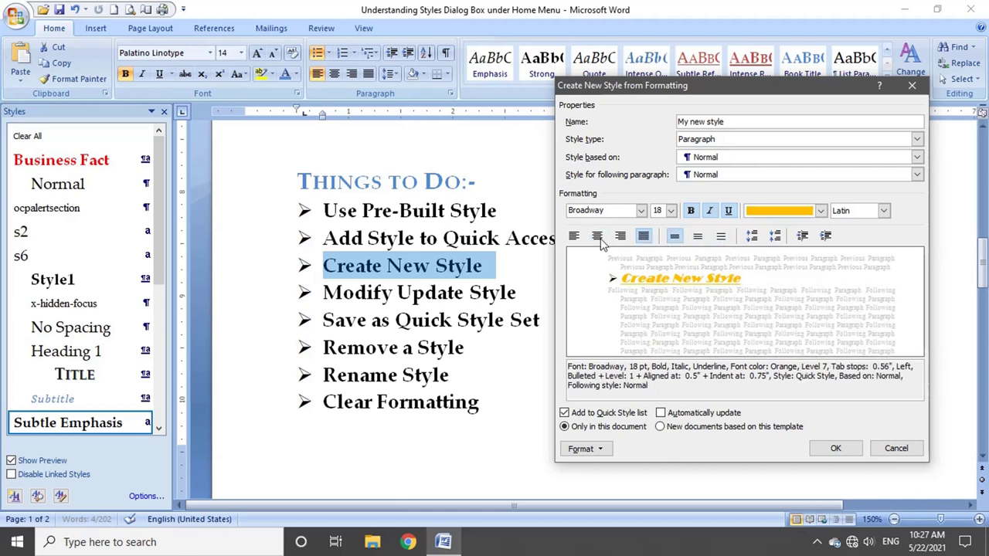
click(600, 238)
click(572, 237)
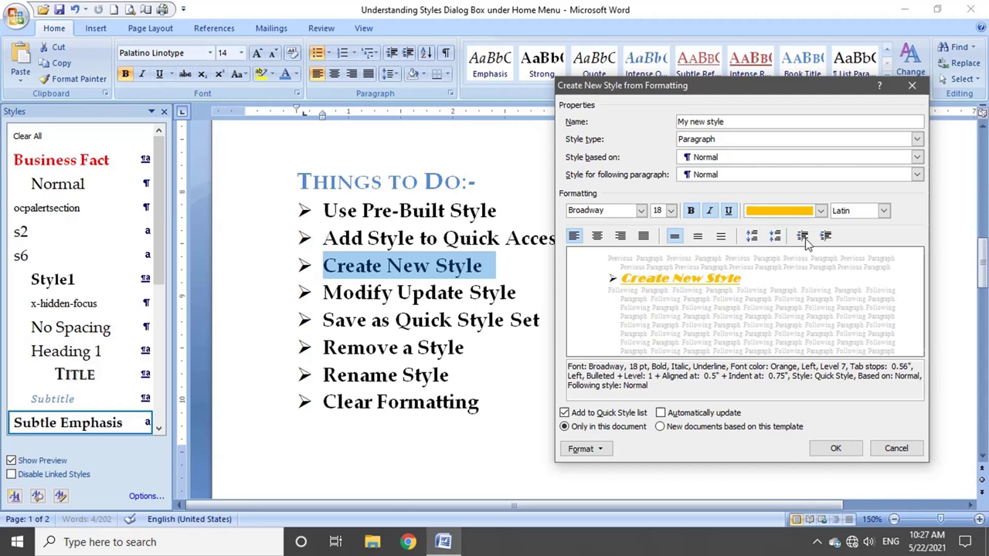
click(804, 239)
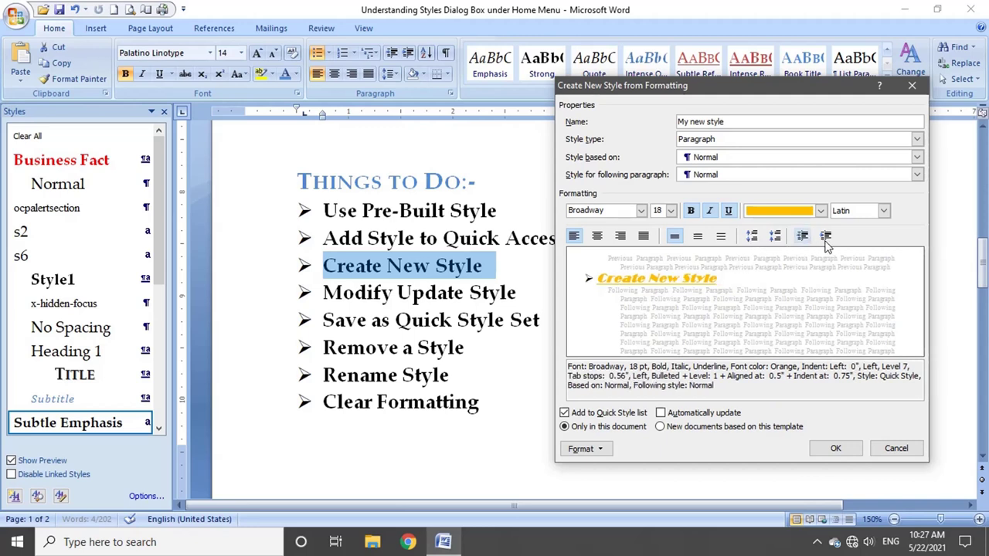
click(823, 239)
click(752, 236)
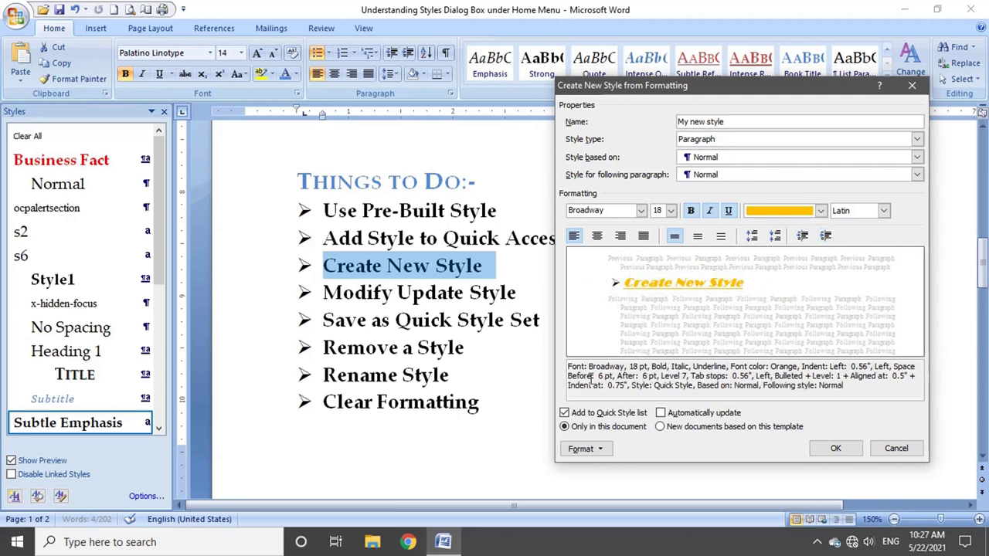
Review the style description and remove the extra 6 pt space before and after paragraphs
drag(850, 386, 568, 366)
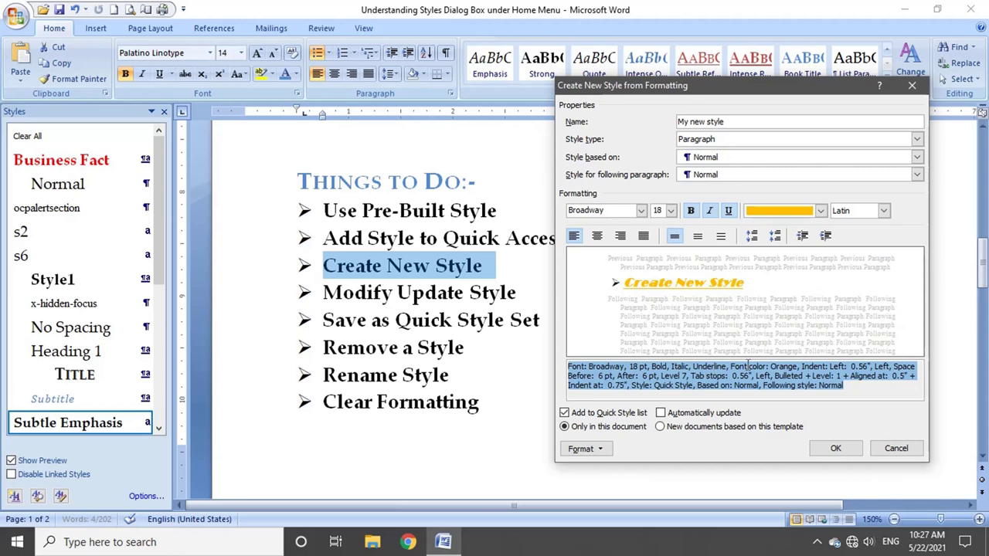
mouse_move(597, 375)
mouse_down()
mouse_move(821, 376)
mouse_move(842, 386)
mouse_up()
drag(624, 386, 597, 385)
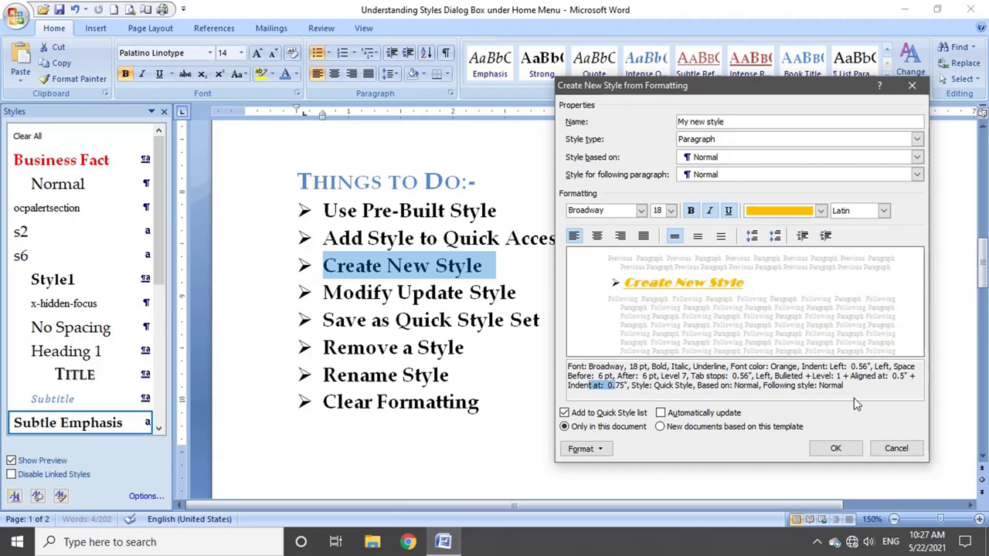
drag(856, 405, 558, 373)
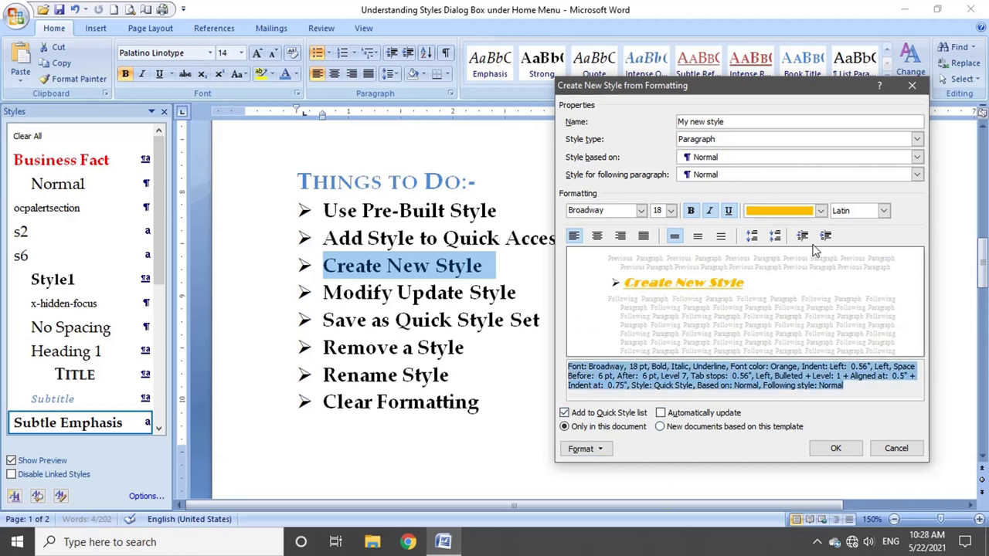
click(673, 240)
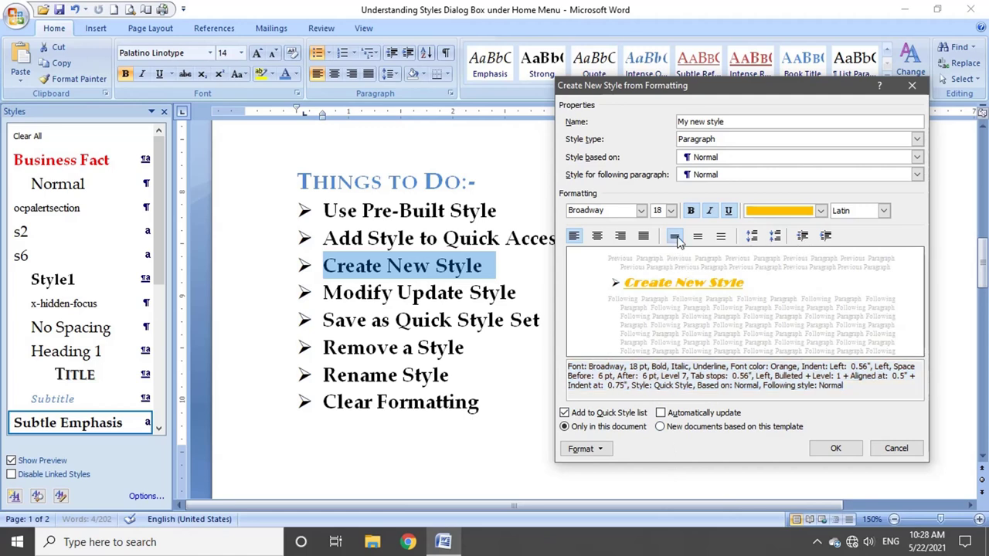
click(676, 241)
drag(727, 386, 569, 360)
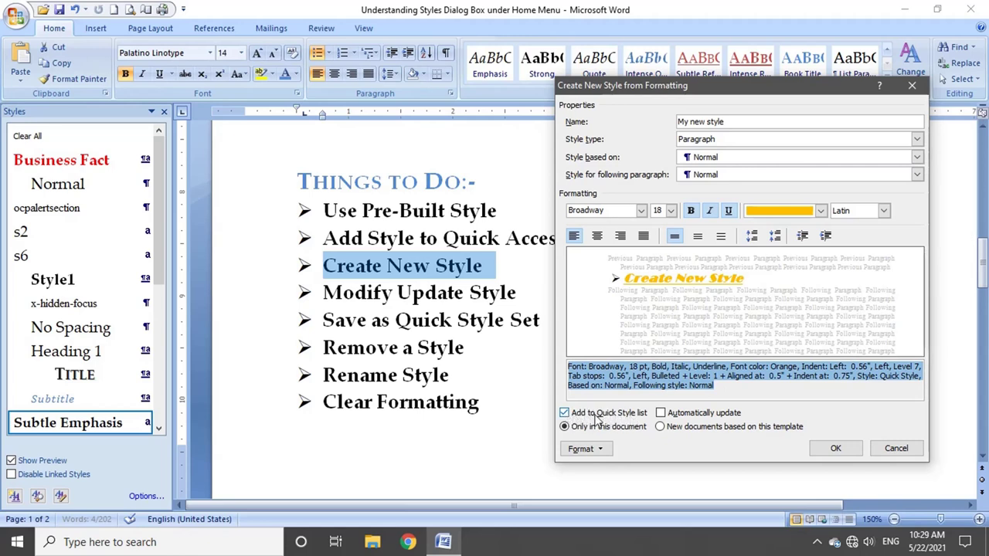
Keep the style in the Quick Style list, auto-update it, and save it for new template-based documents
click(564, 414)
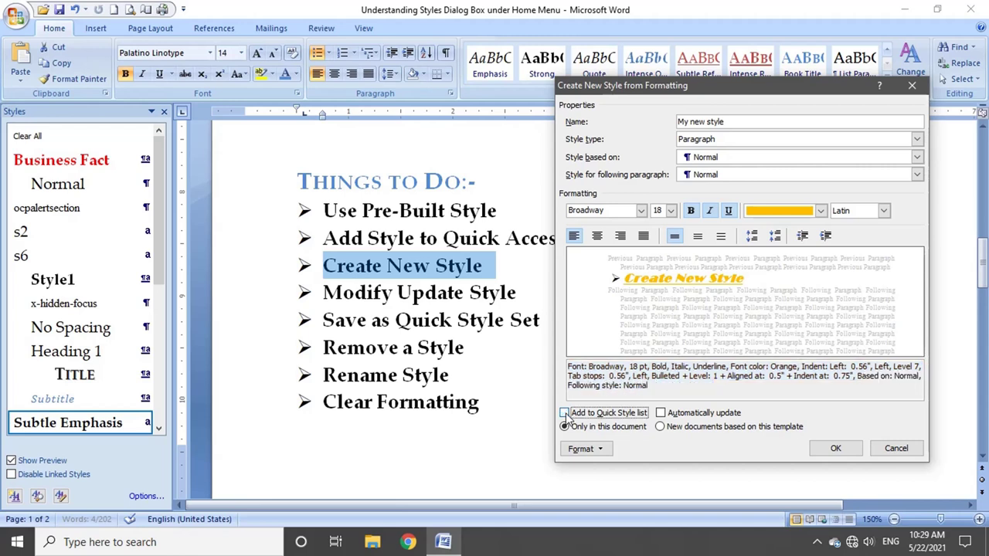
click(565, 413)
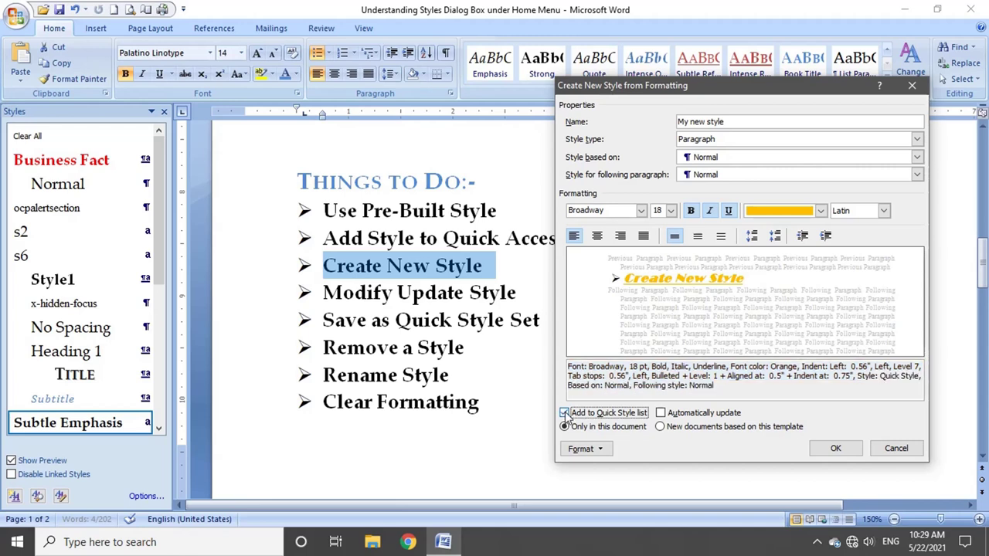
click(661, 413)
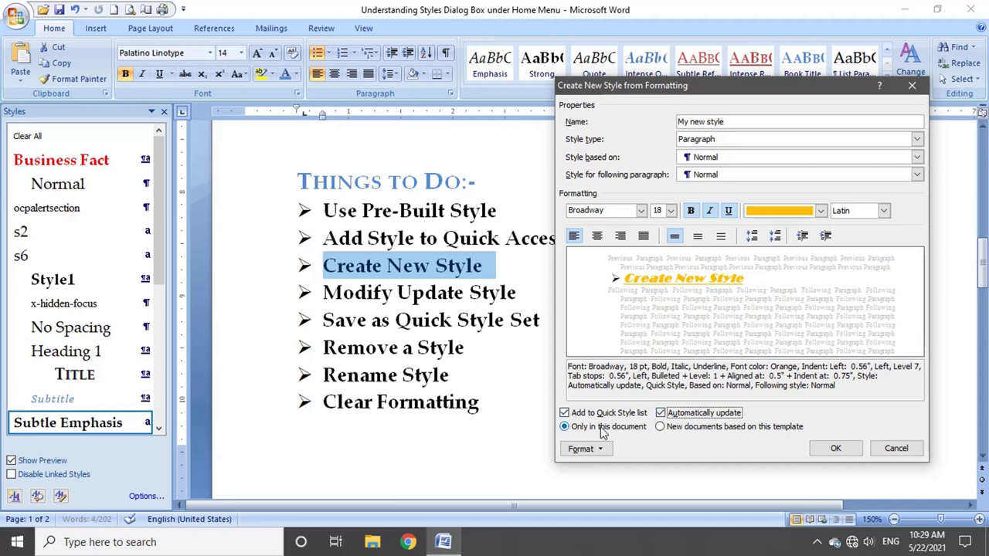
click(660, 427)
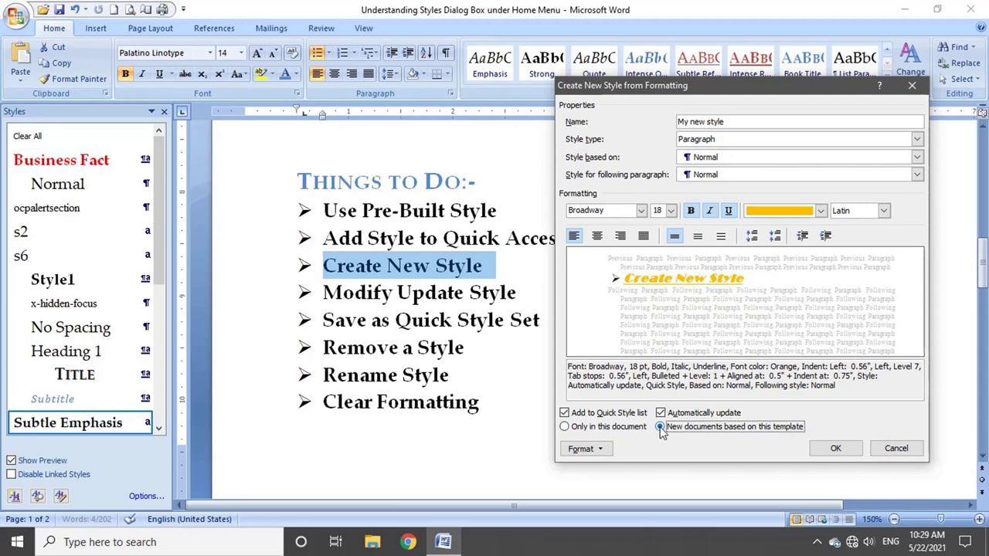
Review the style's font and character spacing settings and confirm the orange Broadway font
click(598, 449)
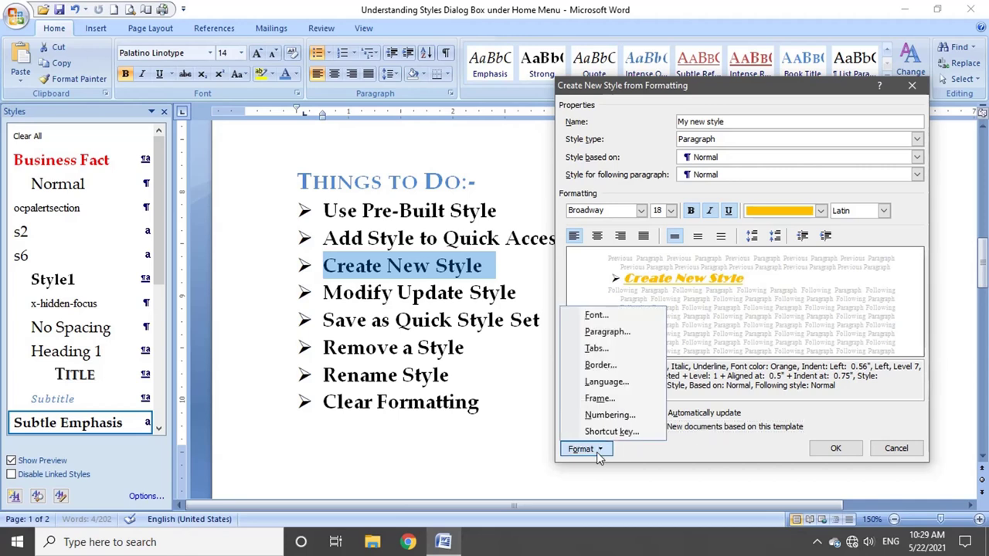
click(610, 315)
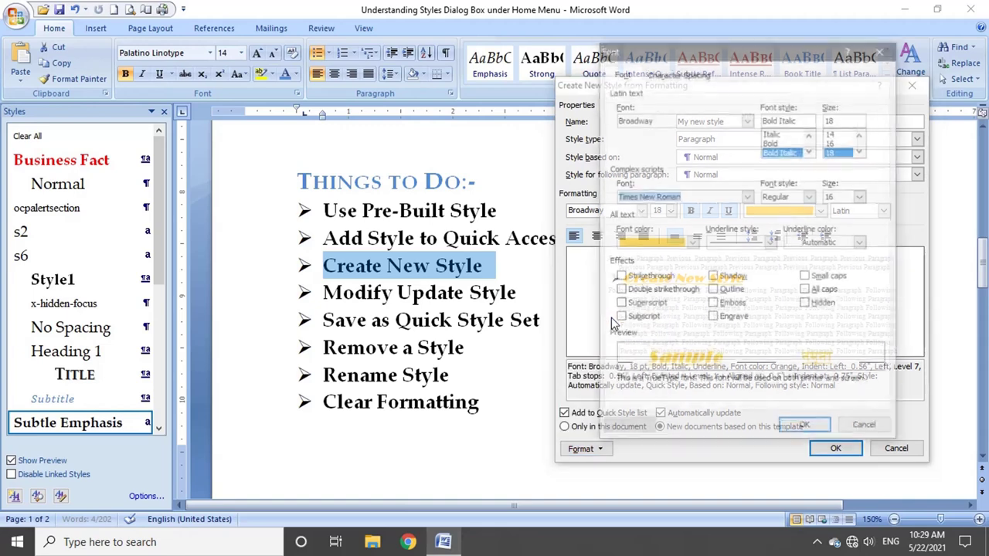
click(657, 73)
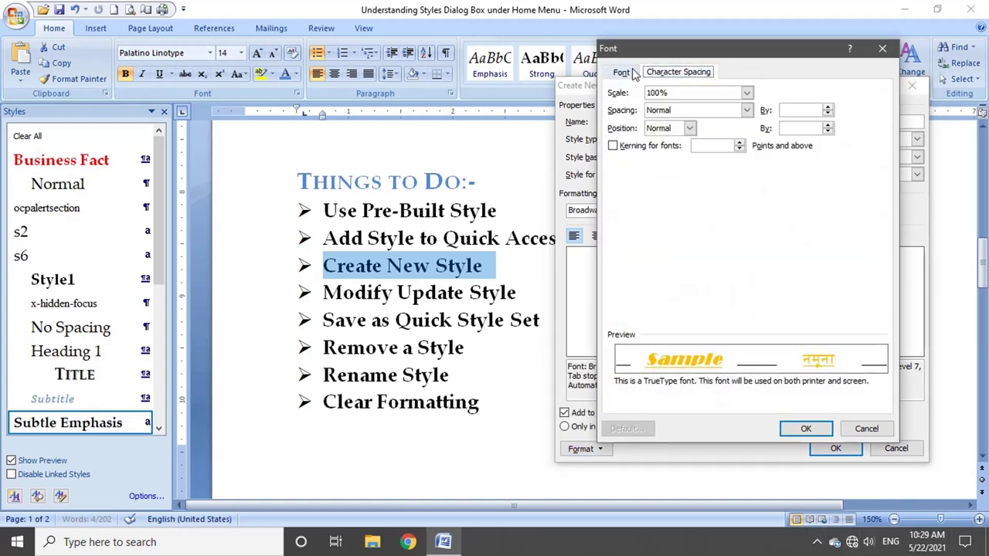
click(623, 74)
click(656, 73)
click(624, 73)
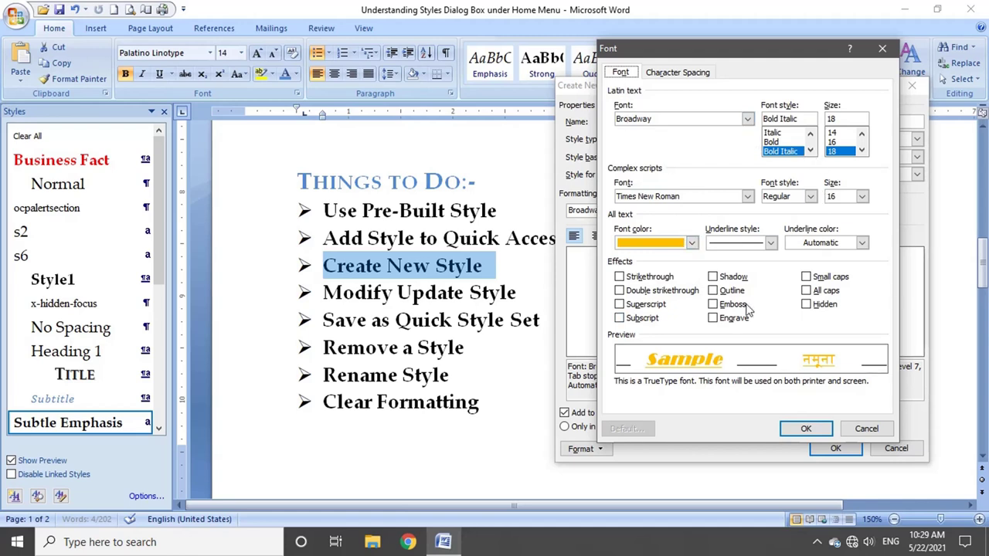
click(805, 429)
Review the style's 0.56" left indent and line break settings and confirm them
click(588, 449)
click(596, 332)
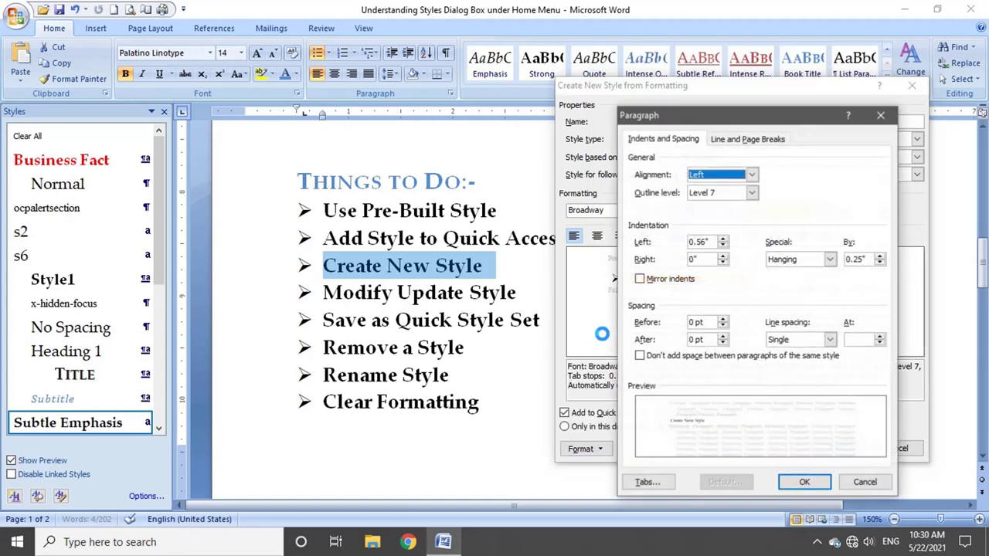
click(738, 140)
click(678, 139)
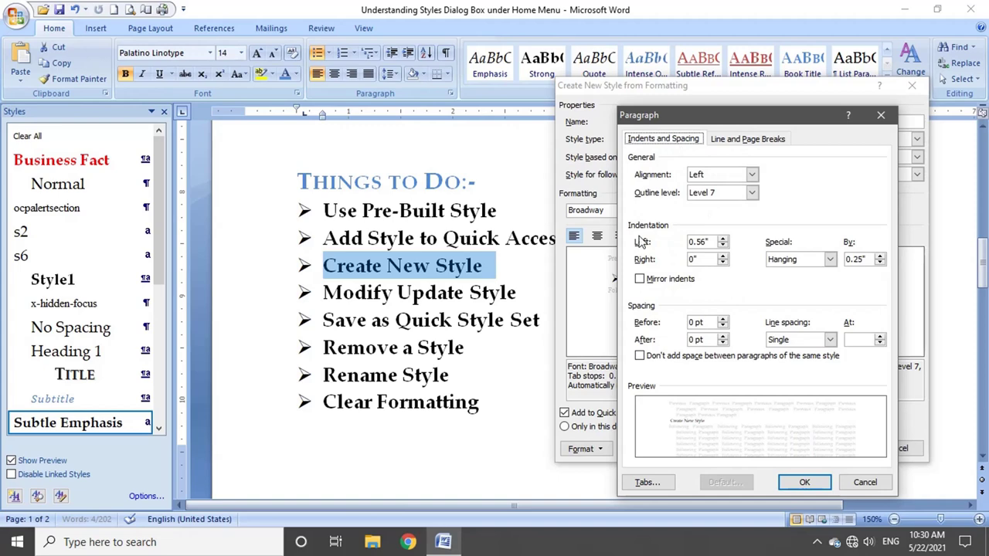
click(804, 482)
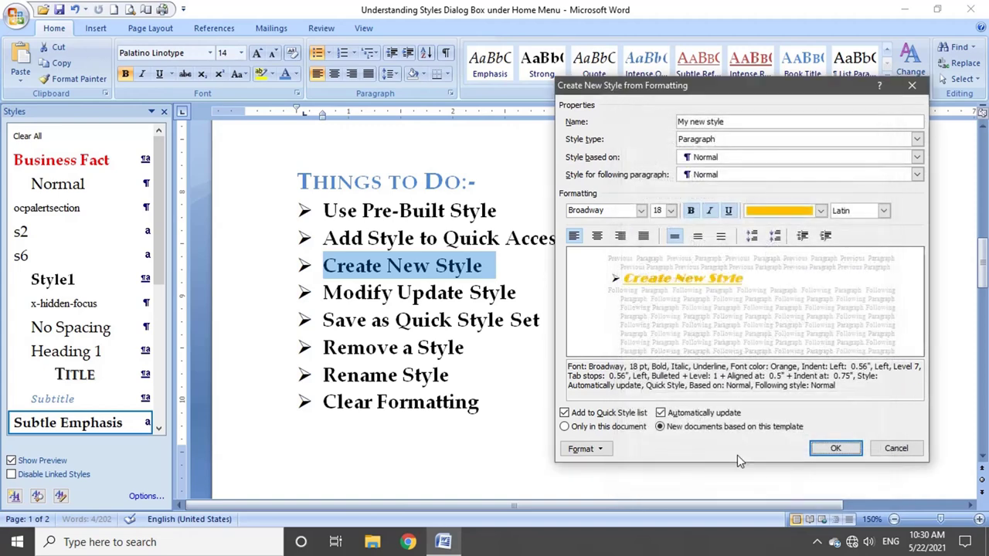
Check the style's 0.56" tab stop in the Tabs settings
click(591, 448)
click(608, 352)
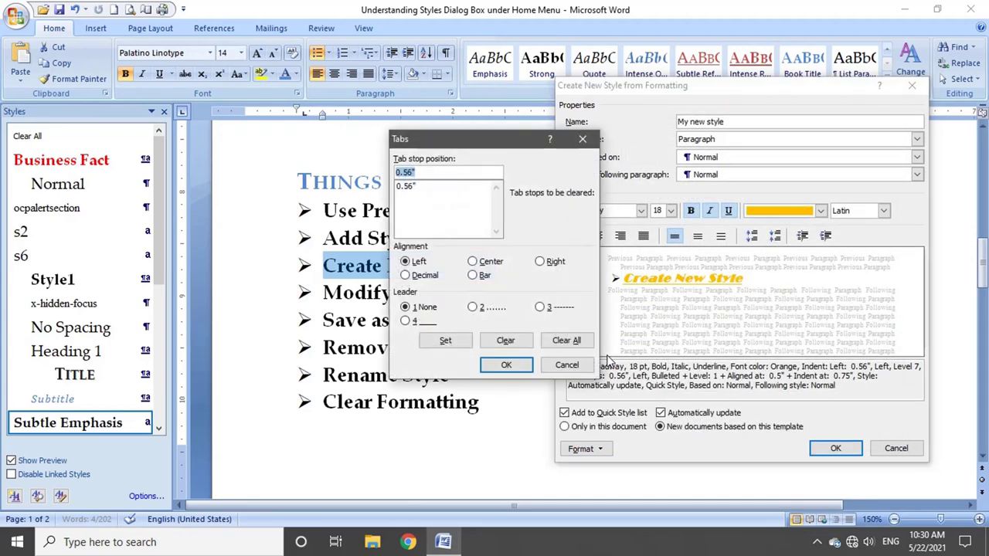
click(583, 139)
click(599, 448)
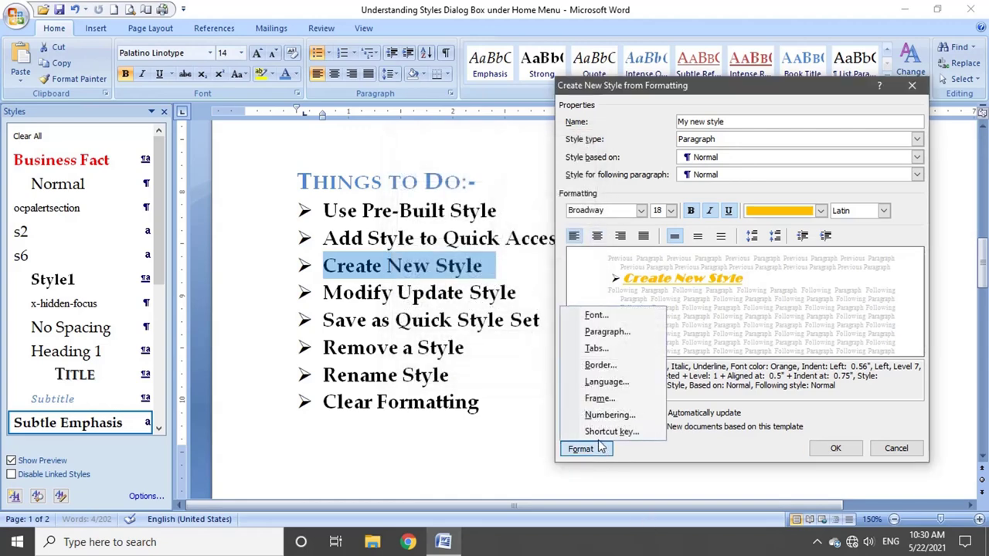
click(600, 364)
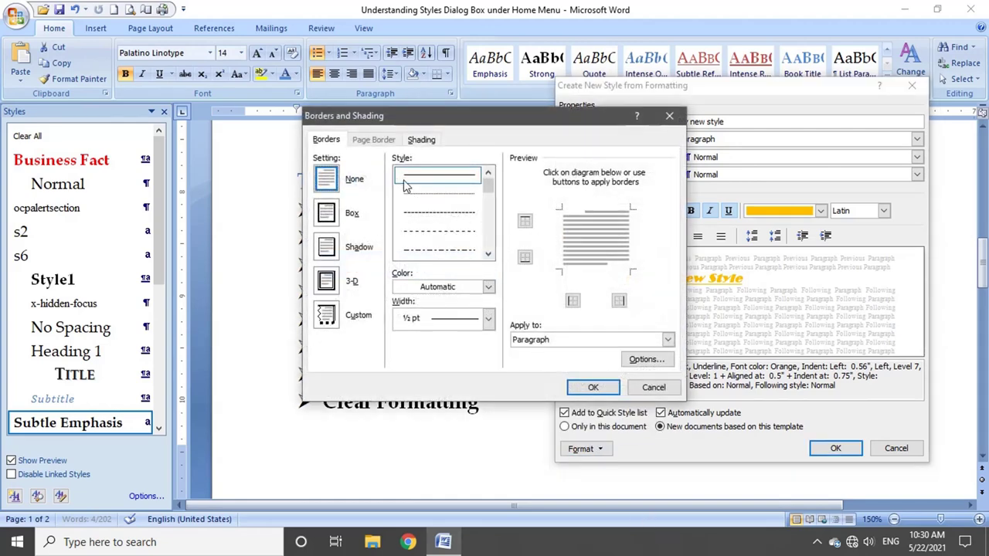
click(324, 281)
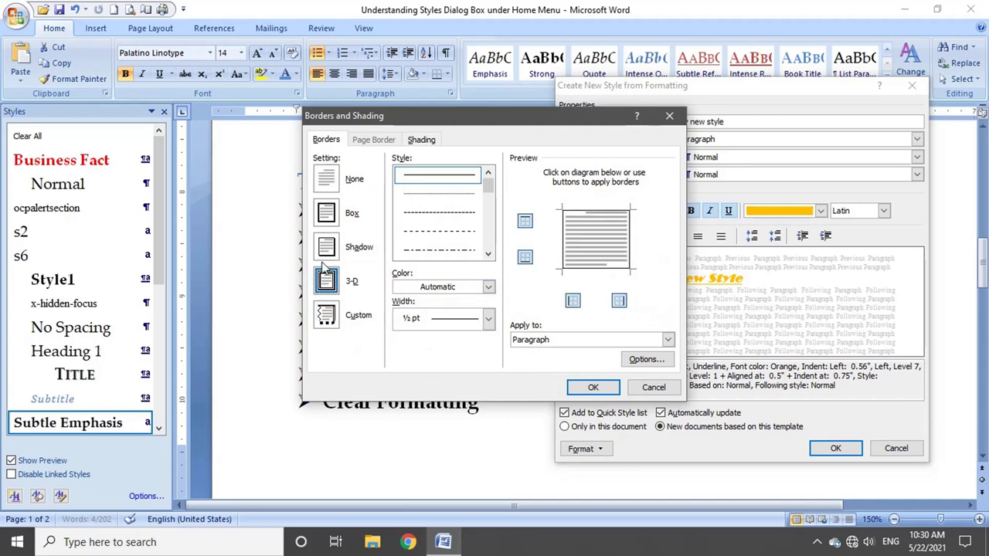
click(325, 247)
click(593, 388)
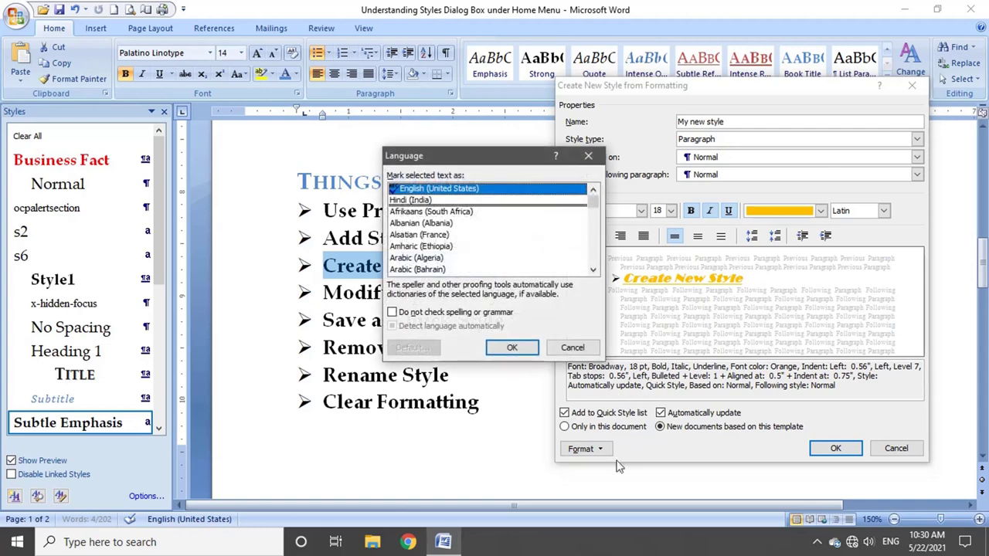
scroll(454, 262, down, 1)
scroll(454, 262, down, 5)
scroll(454, 278, down, 3)
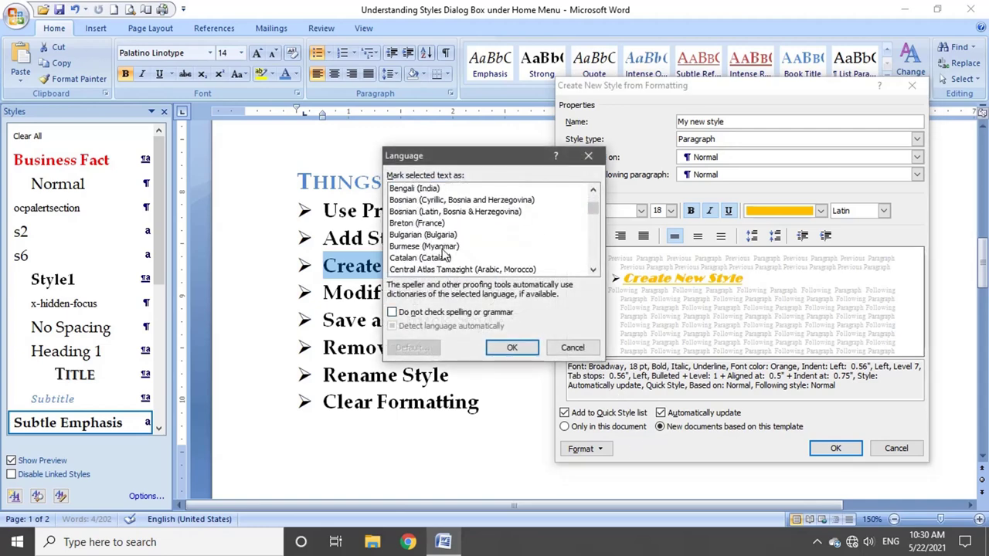
scroll(452, 263, down, 3)
click(448, 247)
scroll(454, 259, down, 2)
scroll(456, 266, down, 3)
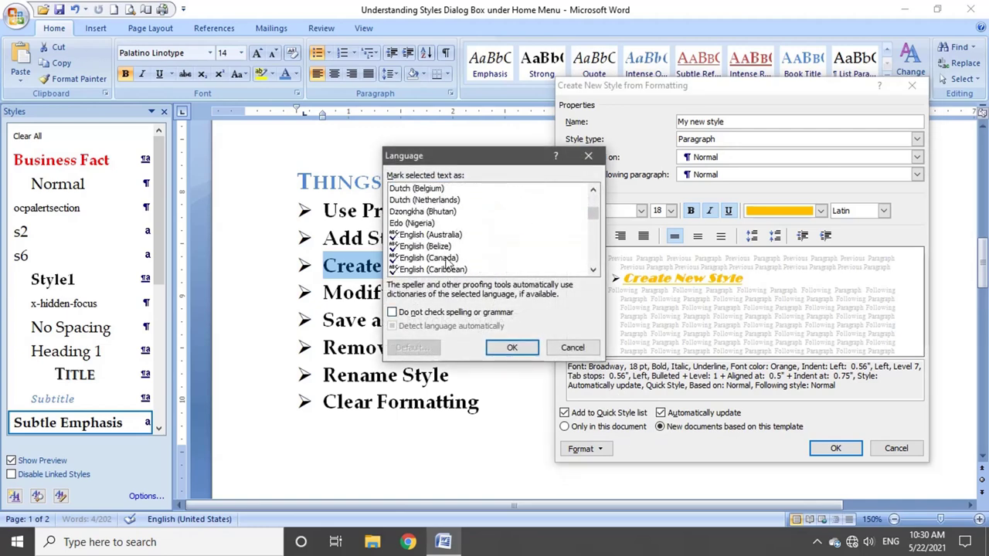
click(463, 247)
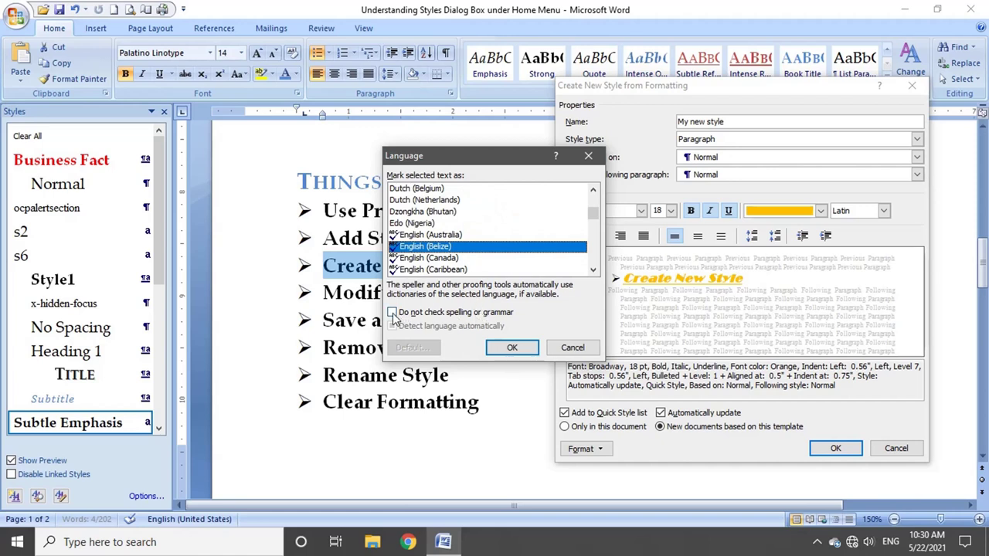
click(392, 312)
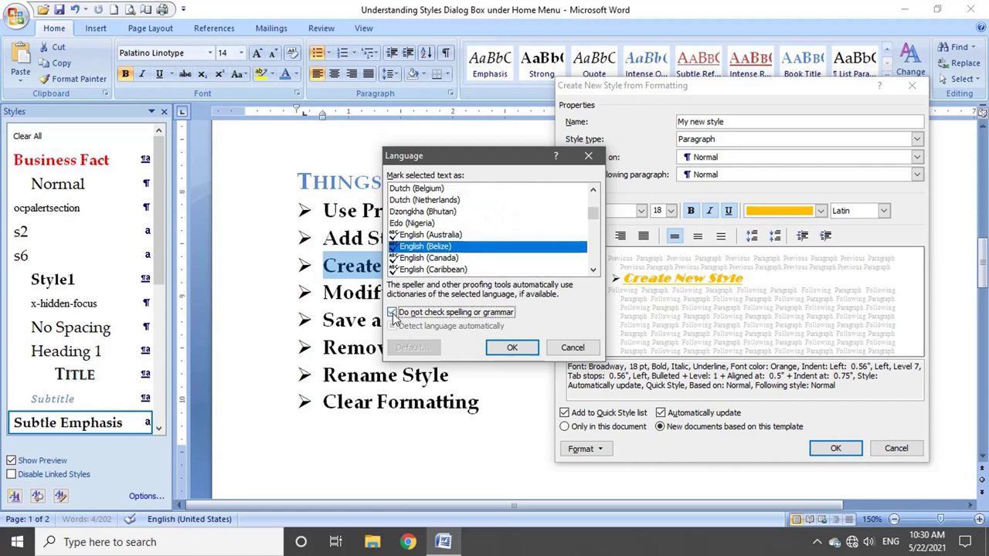
click(572, 347)
click(584, 449)
click(595, 398)
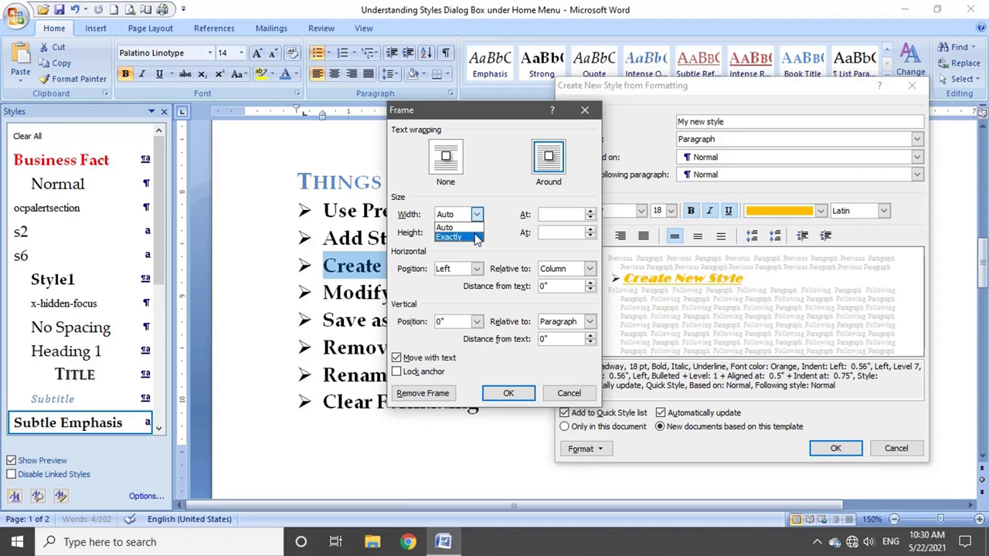
click(449, 236)
click(476, 233)
click(451, 250)
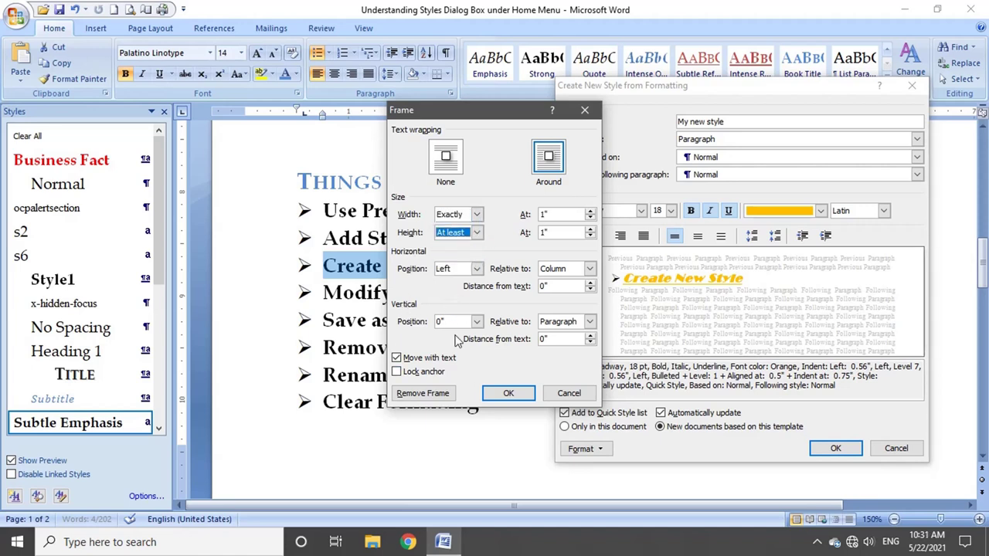
click(417, 372)
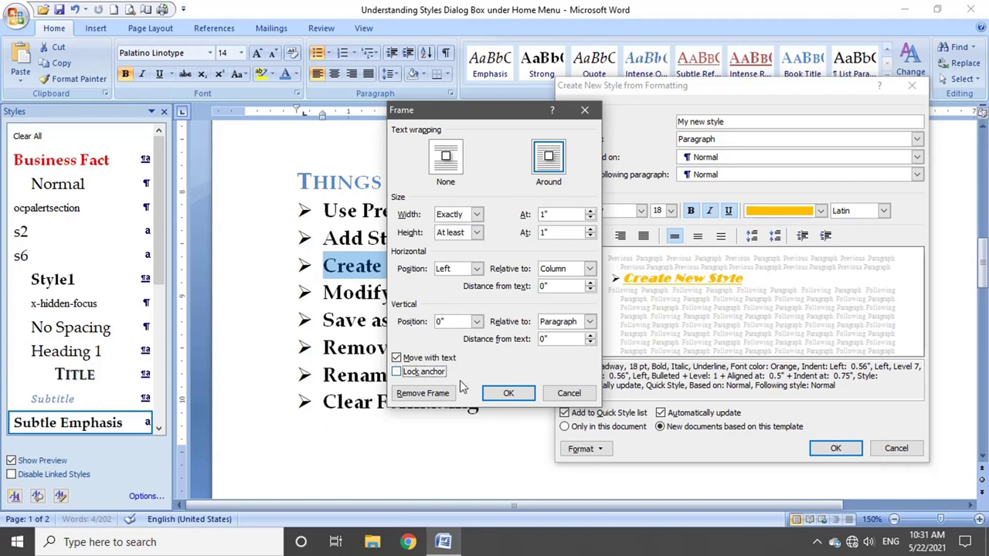
click(569, 393)
click(585, 449)
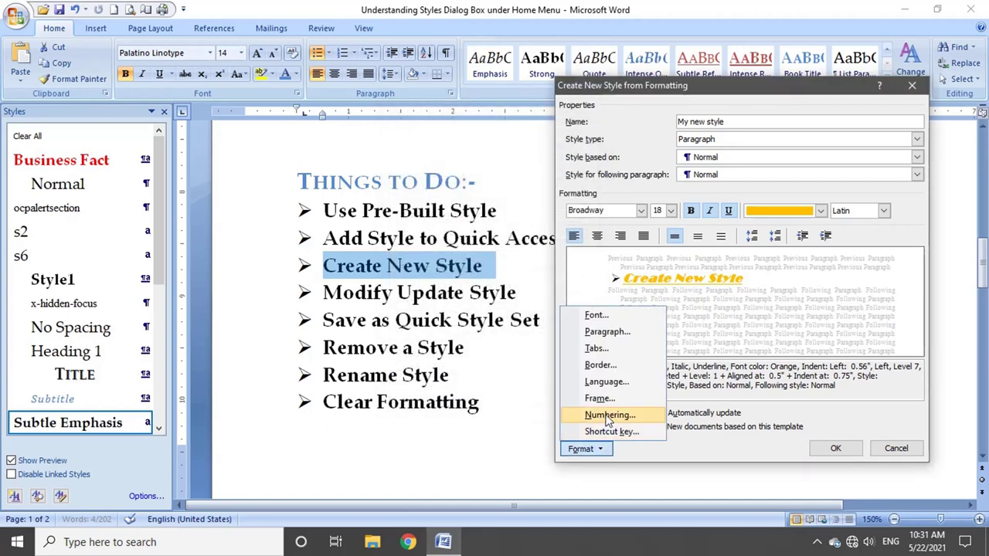
Give My new style the power-symbol picture bullet from the bullet library
click(608, 416)
click(732, 263)
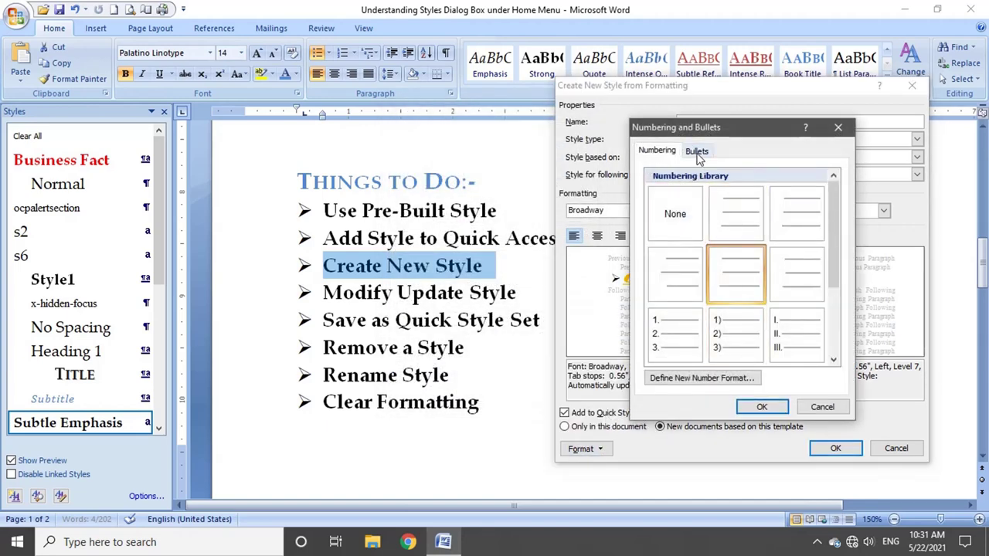
click(697, 151)
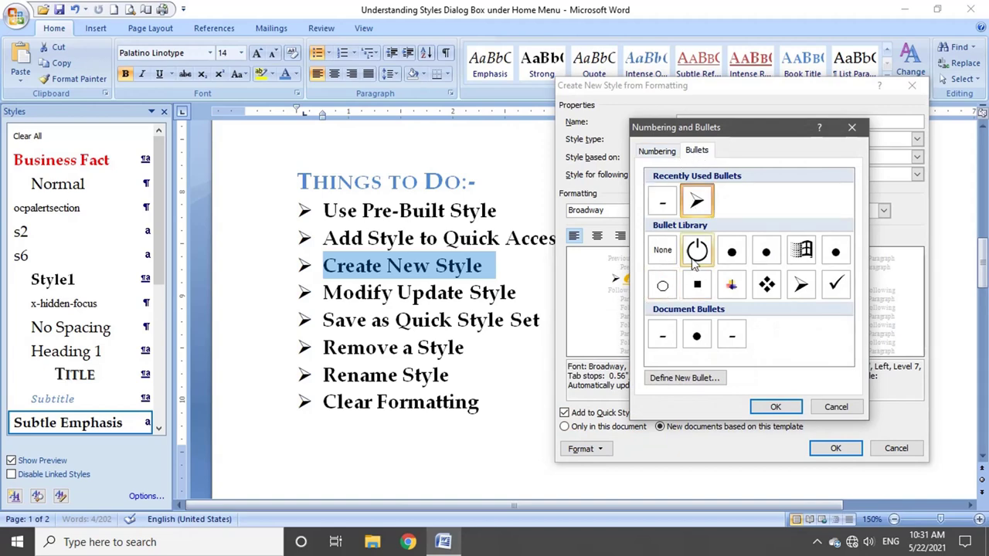
click(694, 263)
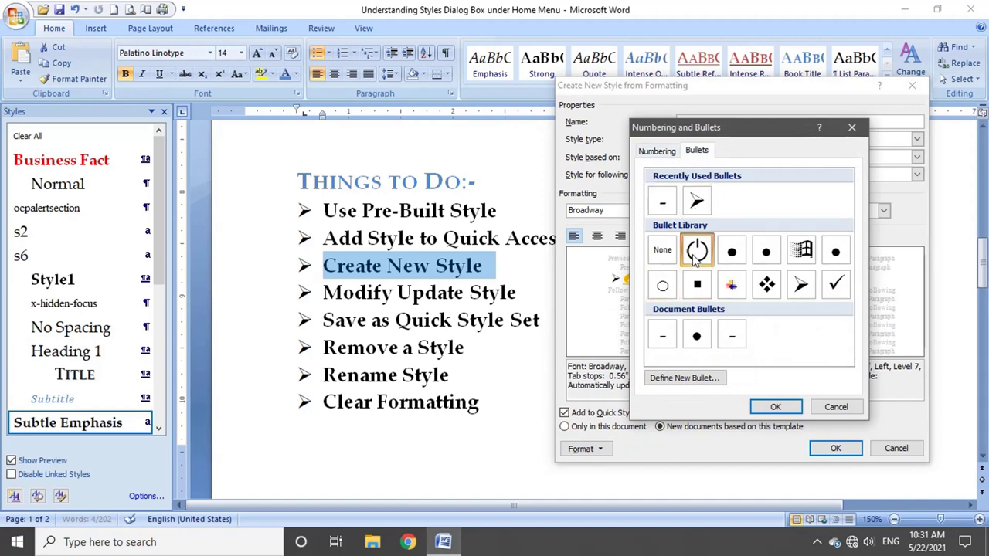
click(776, 406)
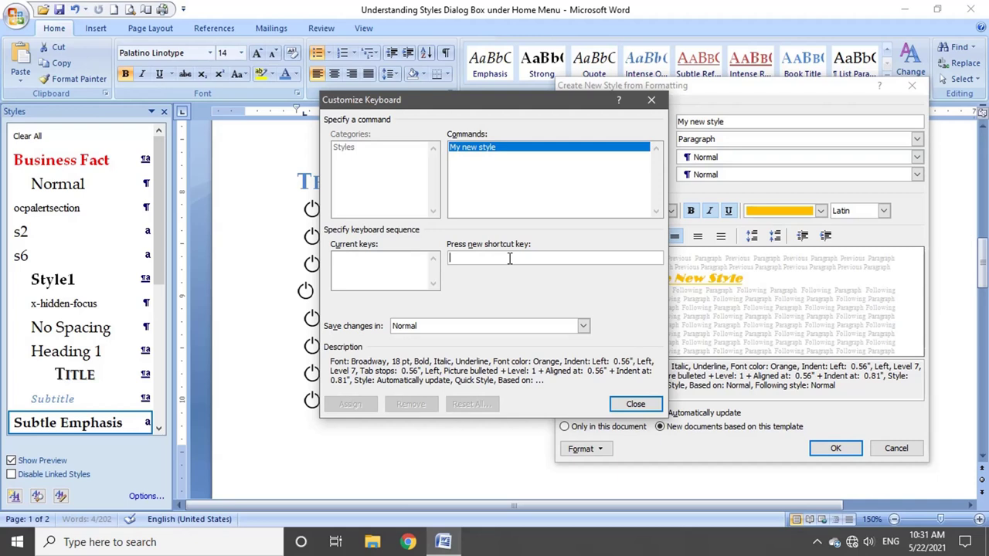
Assign Ctrl+Shift+K as the keyboard shortcut for My new style
key(ctrl+shift+k)
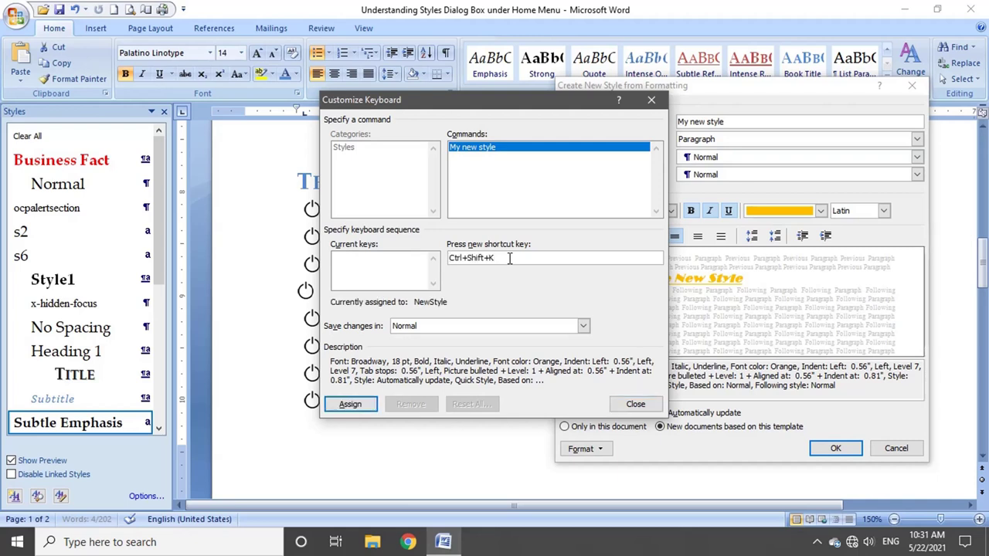
click(365, 407)
click(624, 406)
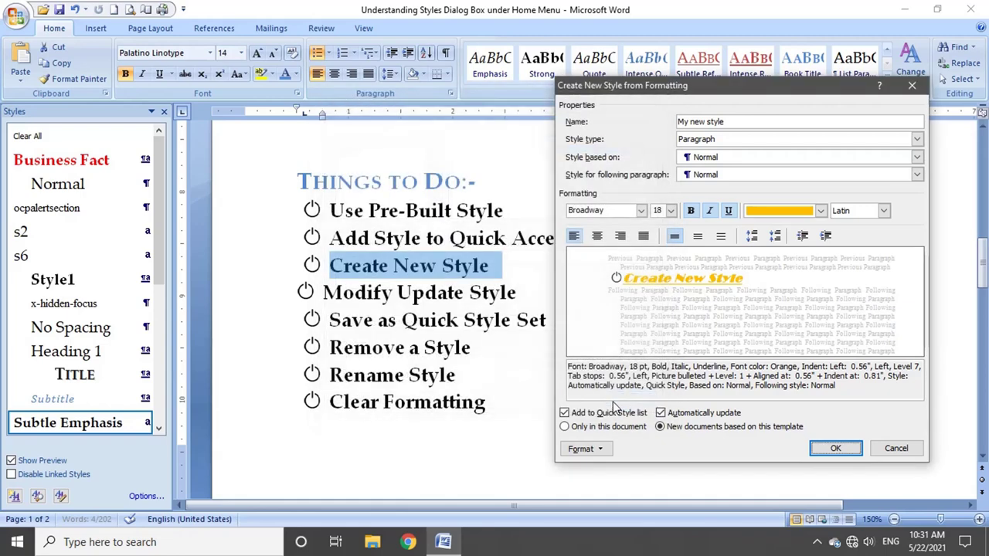
Save My new style and scroll the Styles pane to find it in the list
click(834, 448)
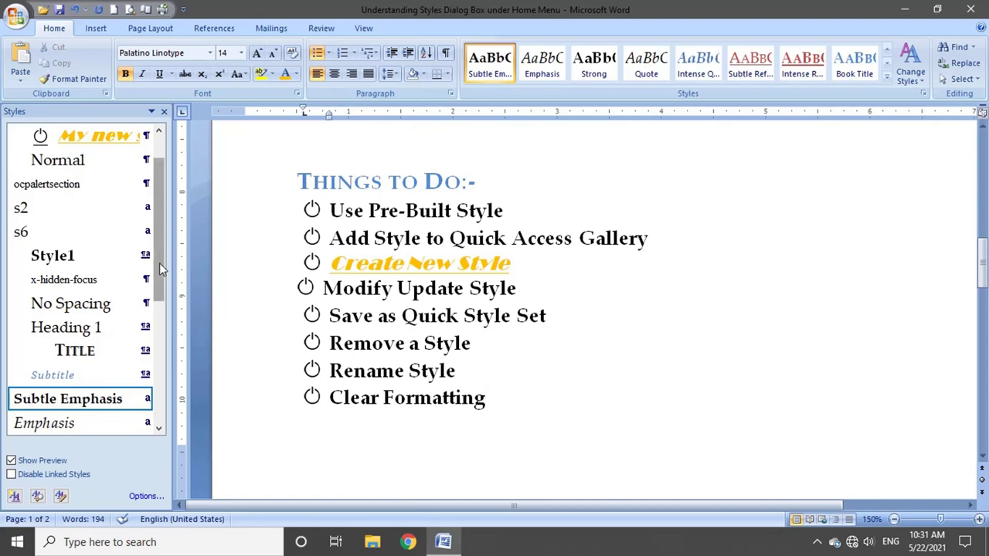
scroll(112, 208, up, 2)
mouse_move(85, 136)
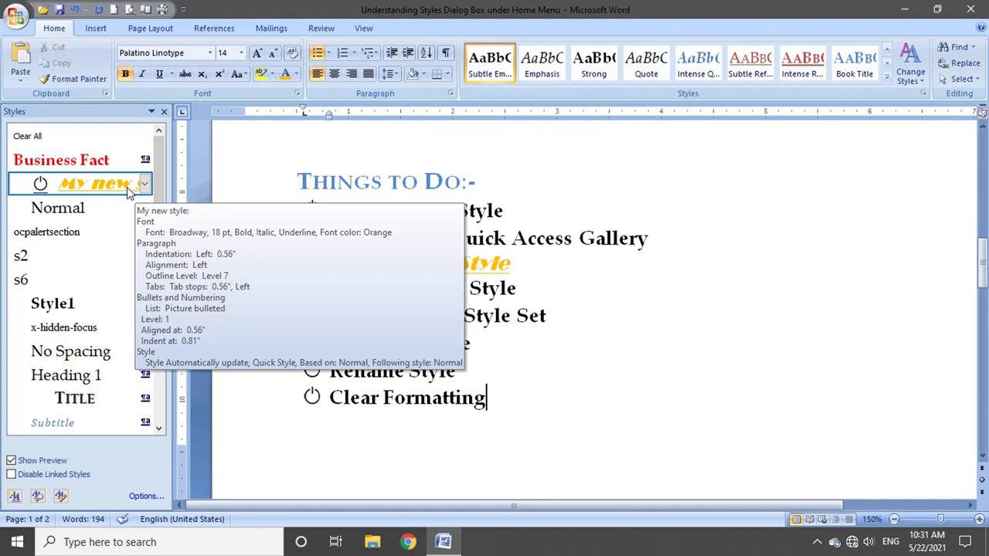
Apply My new style to all eight Things to Do items for orange Broadway 18 pt text
drag(534, 266, 330, 265)
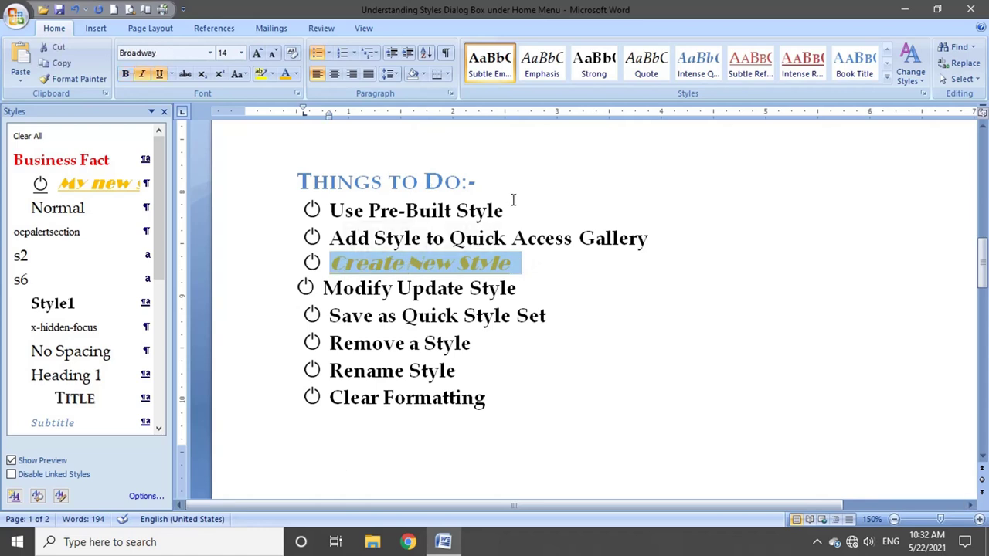
drag(537, 398, 468, 247)
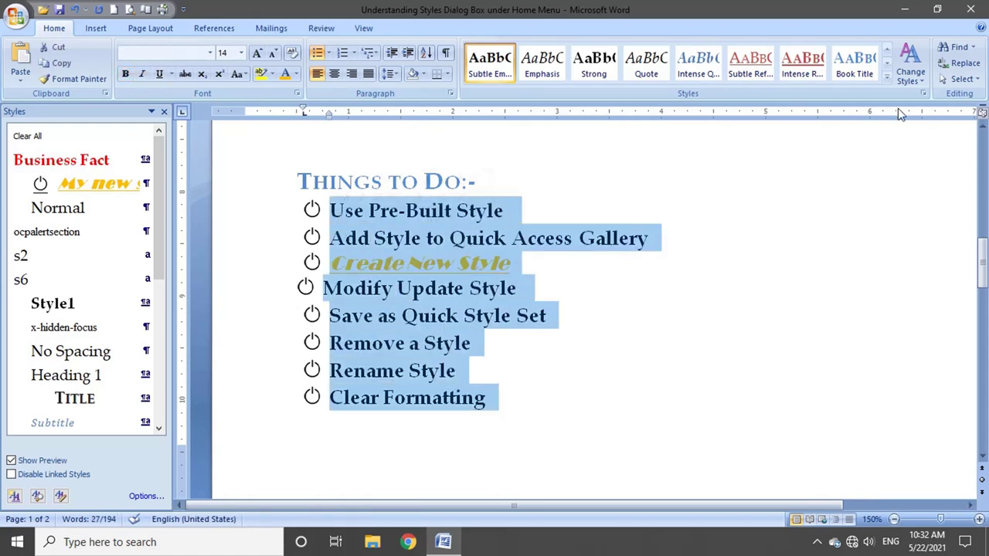
click(885, 80)
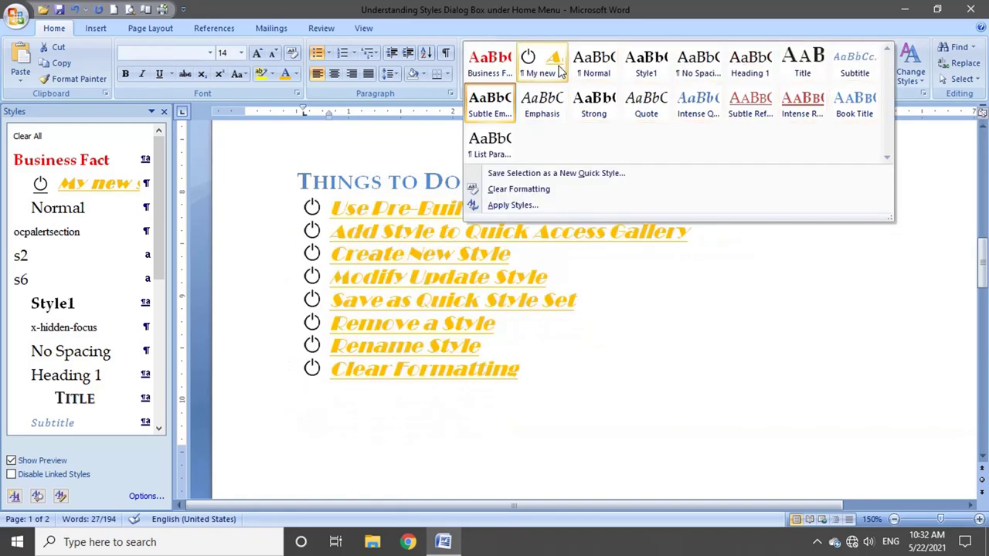
click(560, 69)
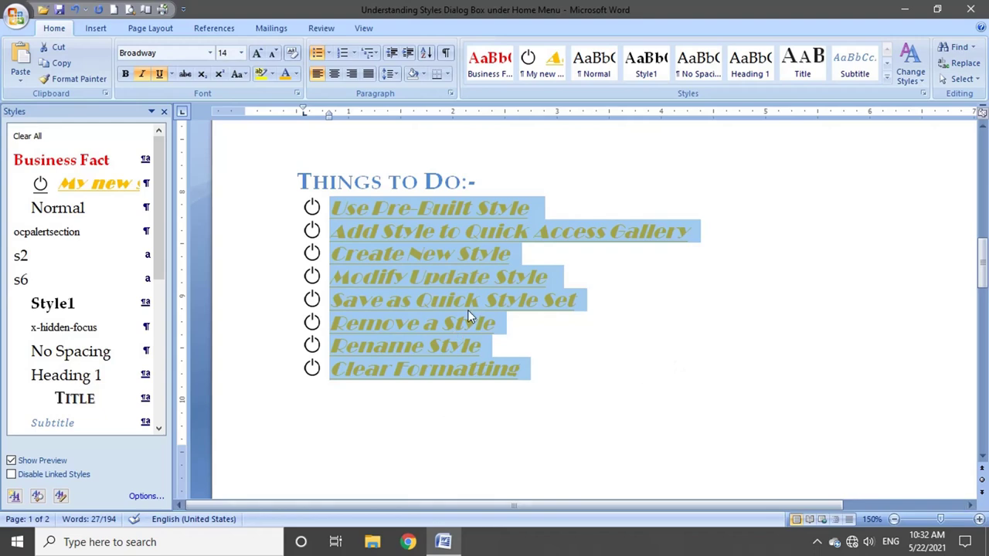
right_click(467, 263)
mouse_move(456, 514)
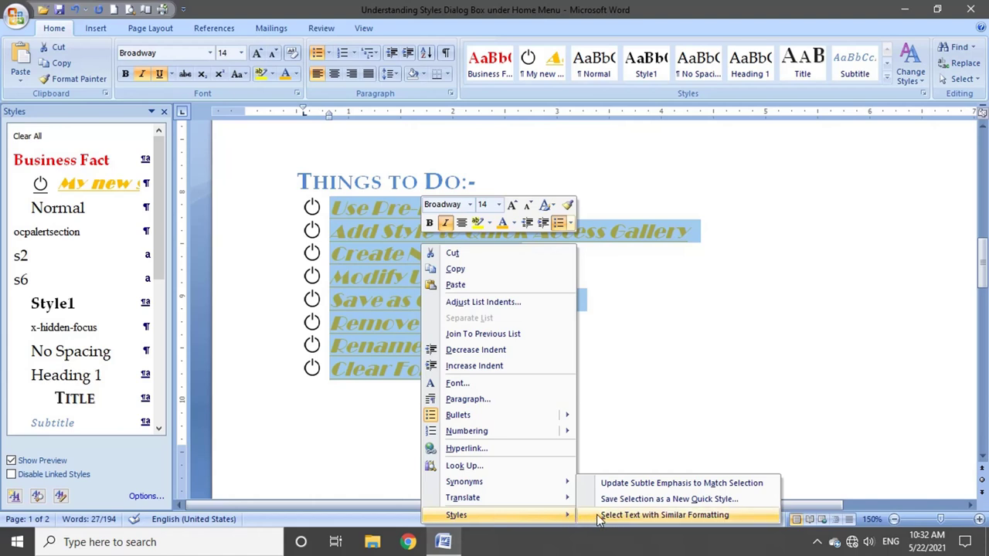
Save the to-do list's orange formatting as a new style named Style2
click(590, 501)
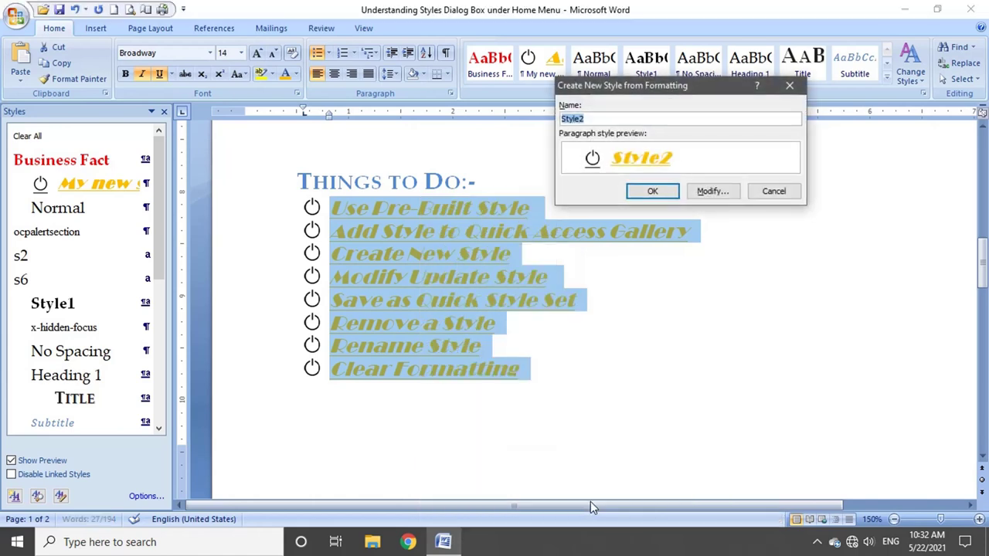
click(609, 120)
click(712, 192)
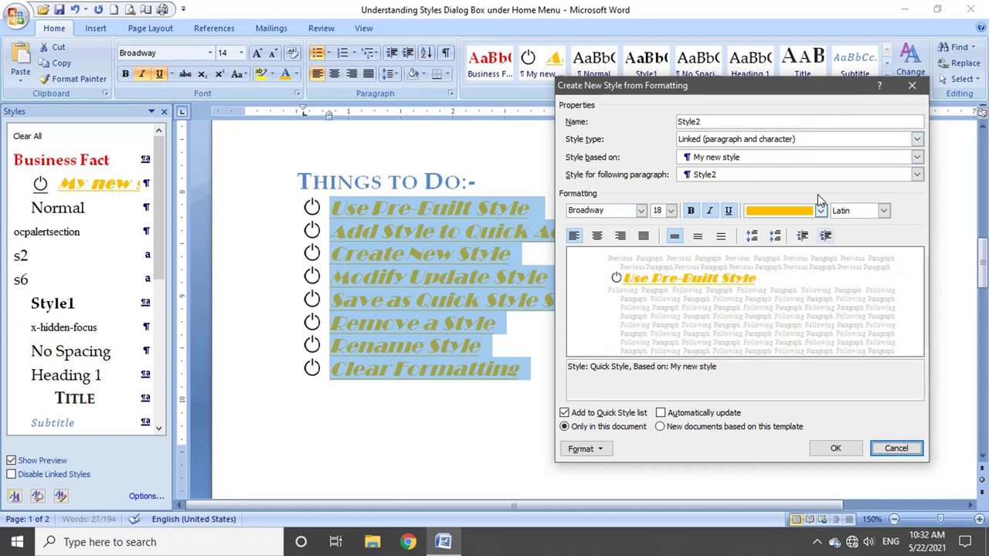
click(605, 456)
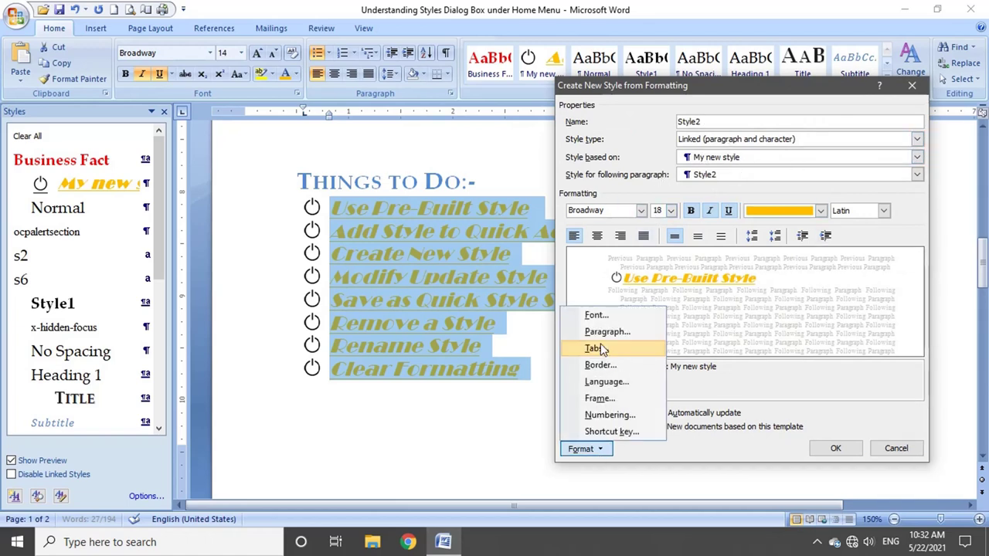
click(733, 413)
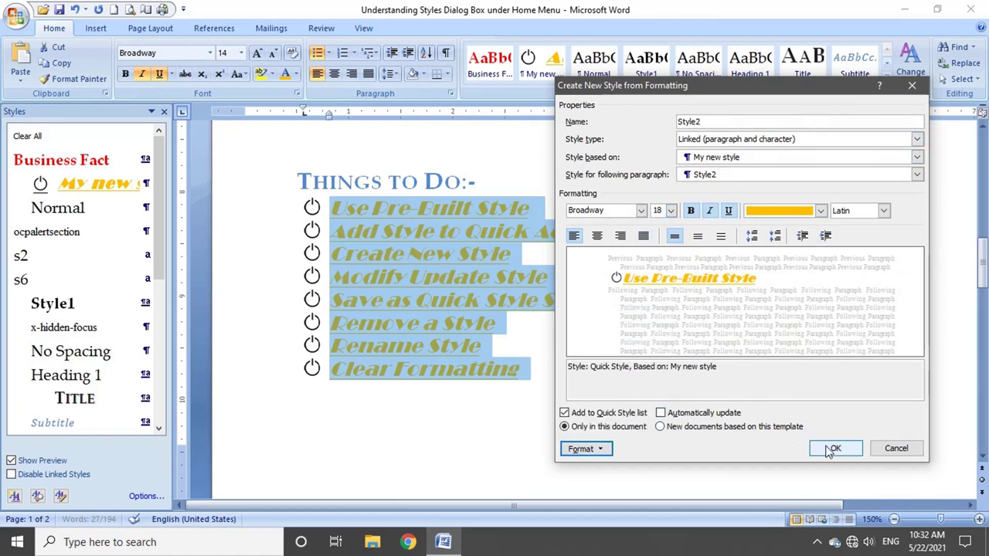
click(833, 451)
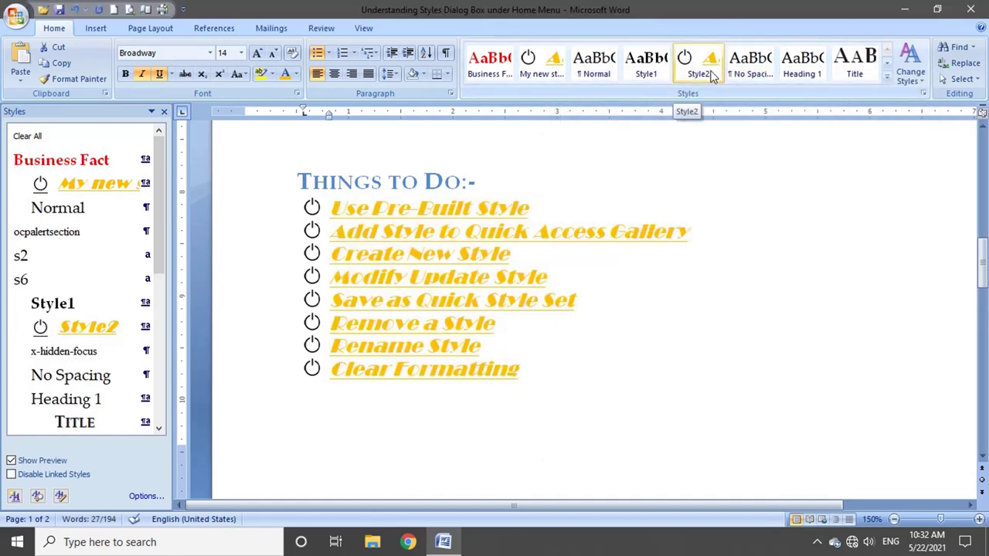
Create Style3 from the selection with a light green font colour, recolouring the list
right_click(440, 258)
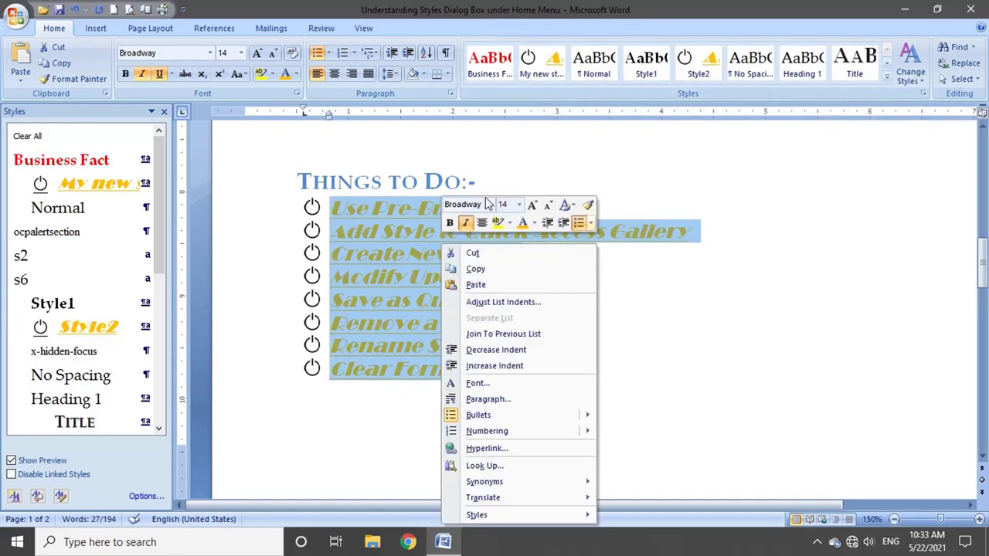
key(Escape)
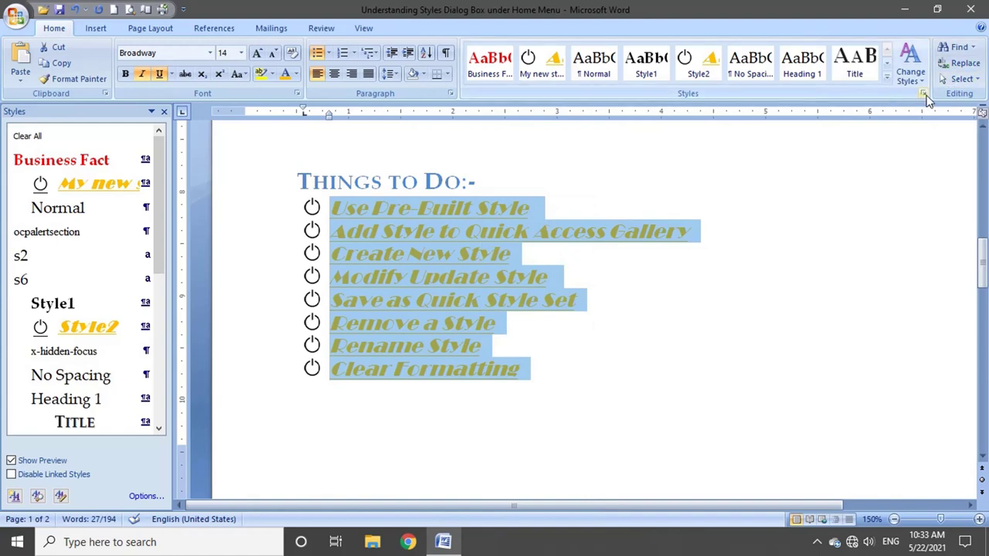
click(886, 79)
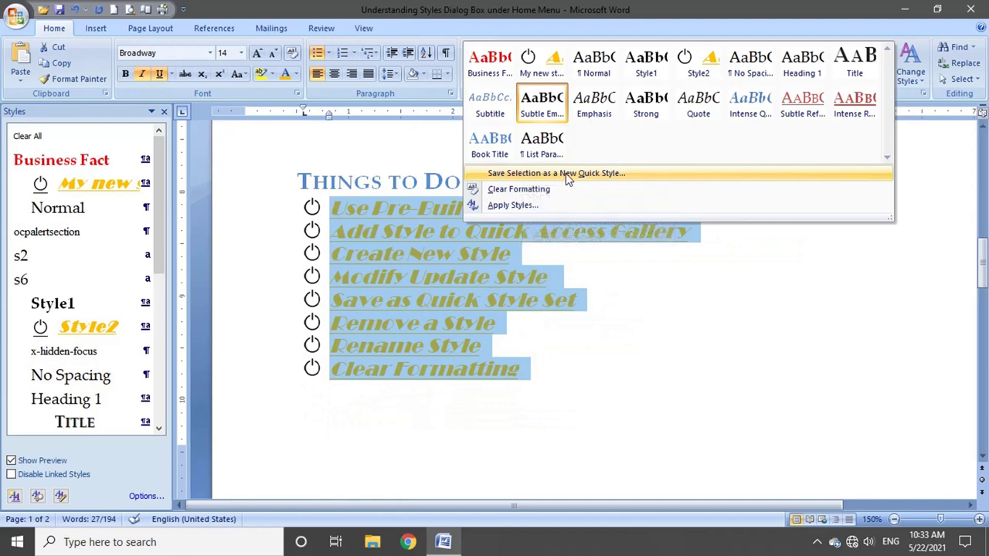
click(610, 176)
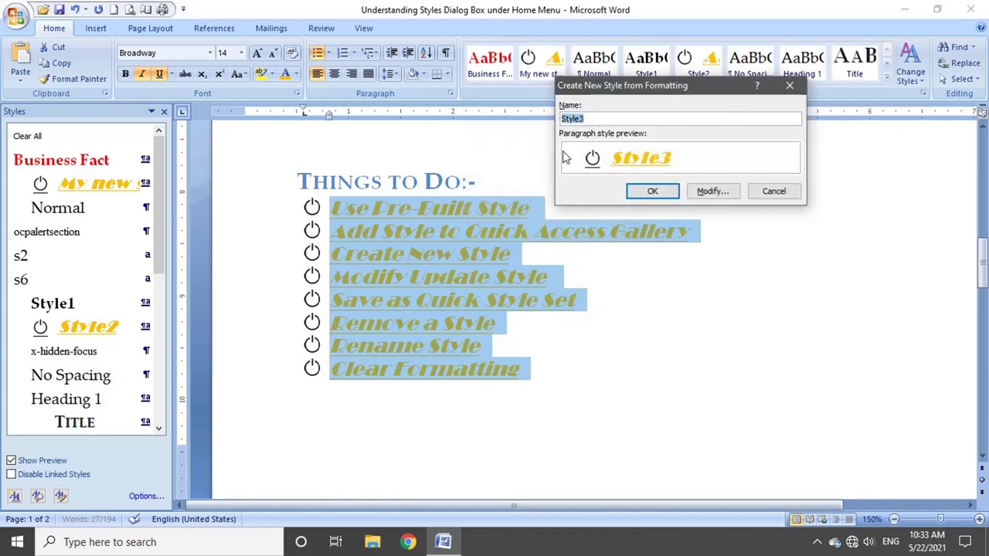
click(711, 192)
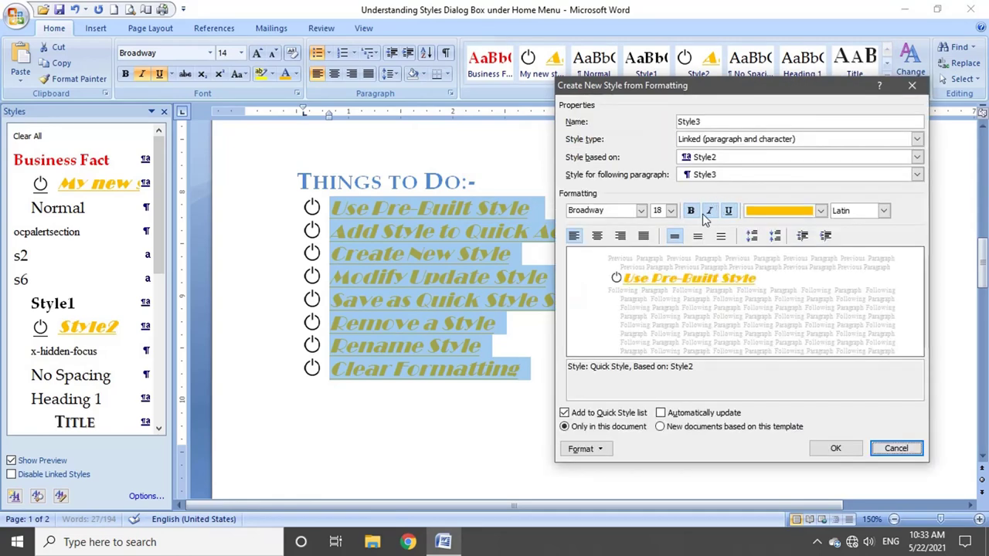
click(820, 211)
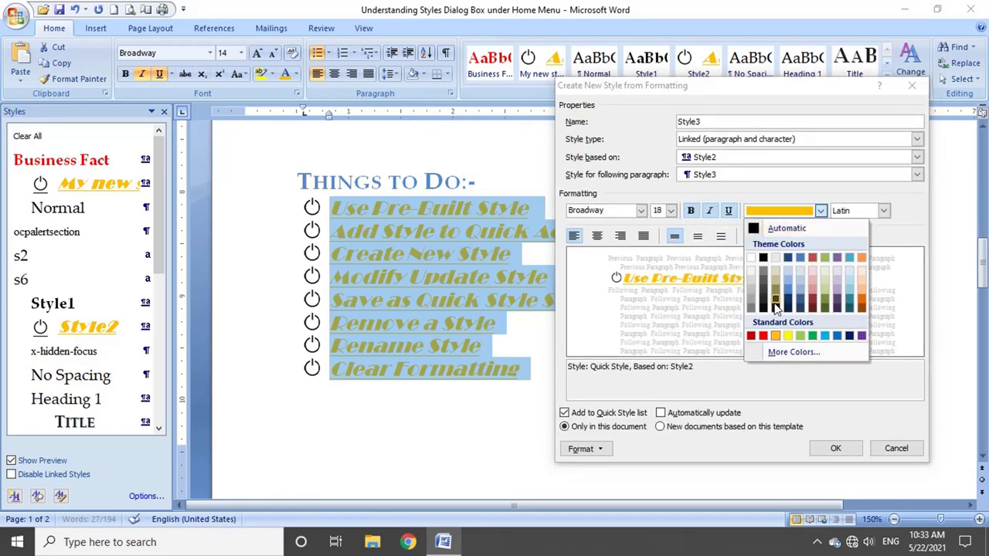
click(800, 336)
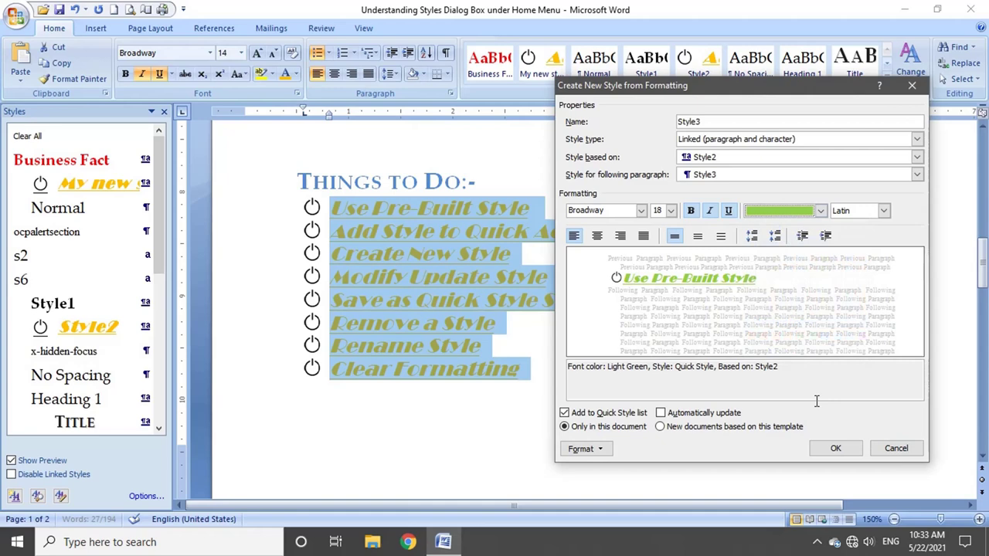
click(832, 450)
click(555, 301)
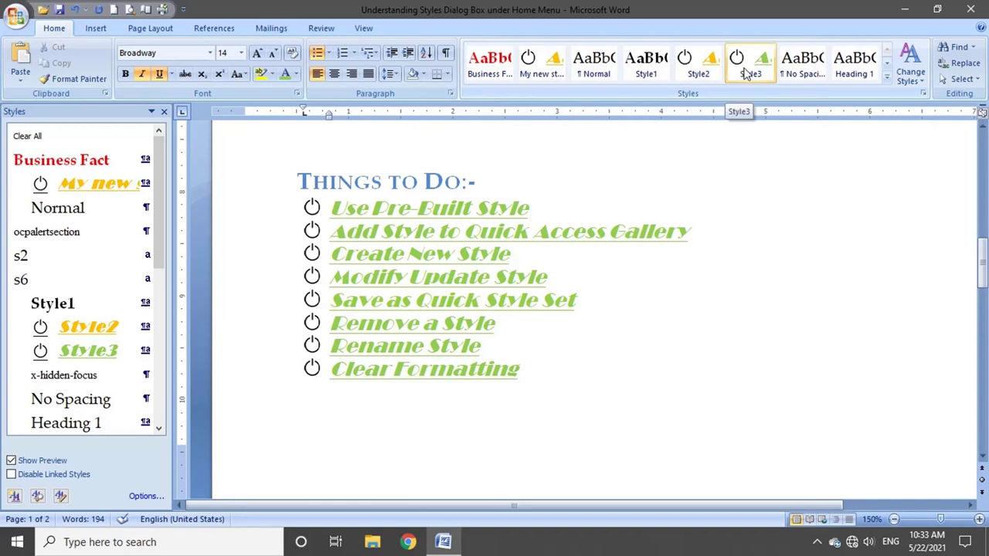
Reselect the eight to-do lines so My new style's orange formatting shows again
click(627, 300)
drag(574, 375, 287, 213)
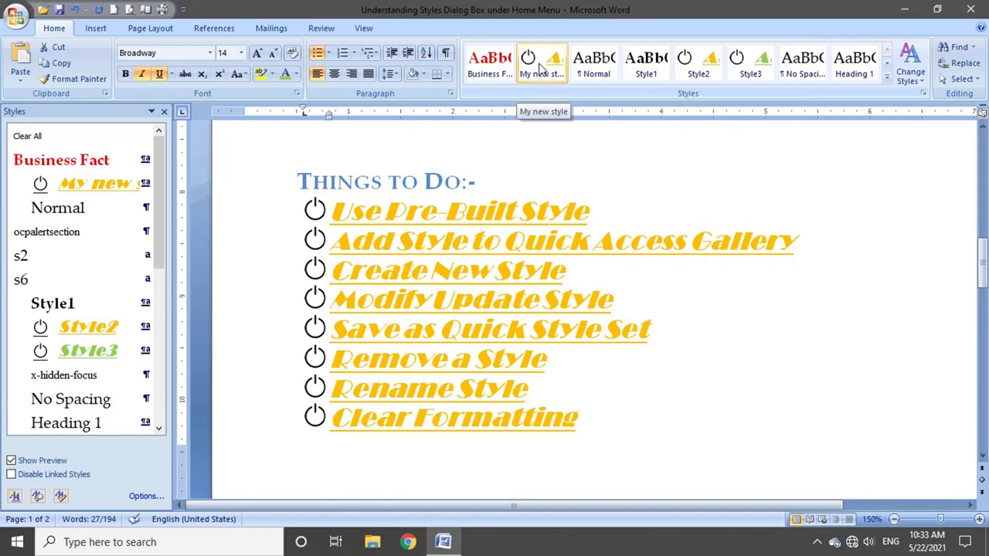
click(429, 279)
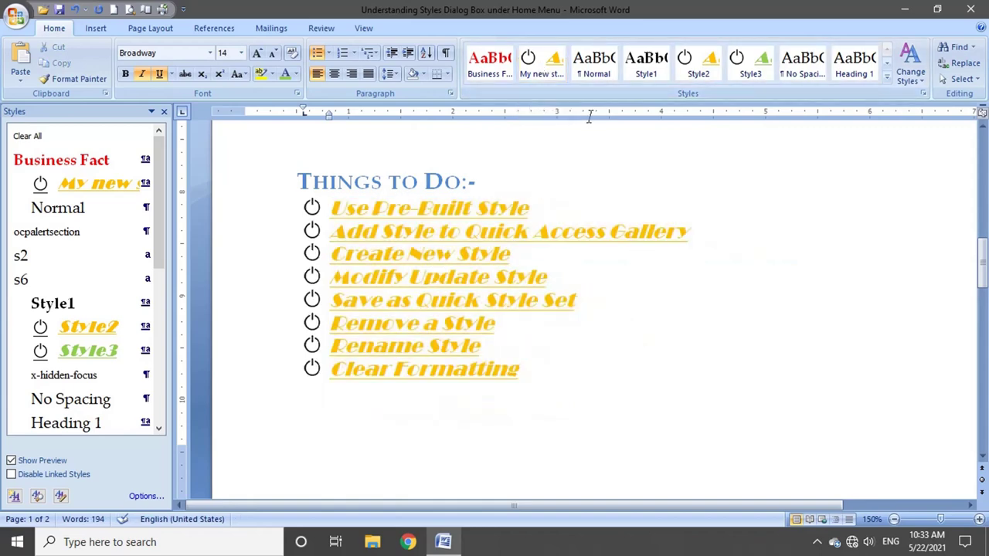
drag(537, 370, 332, 209)
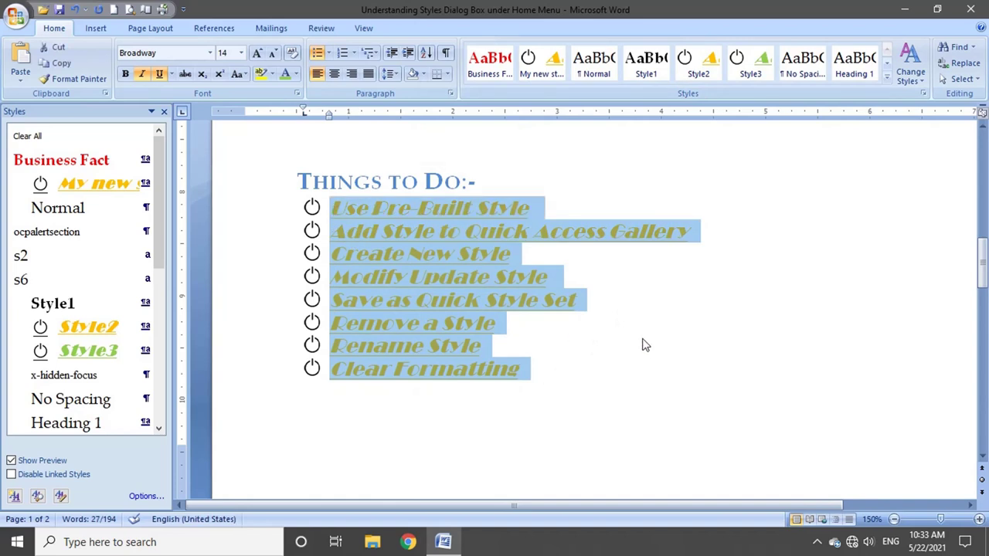
Modify My new style to justified High Tower Text with italic and underline removed
right_click(541, 74)
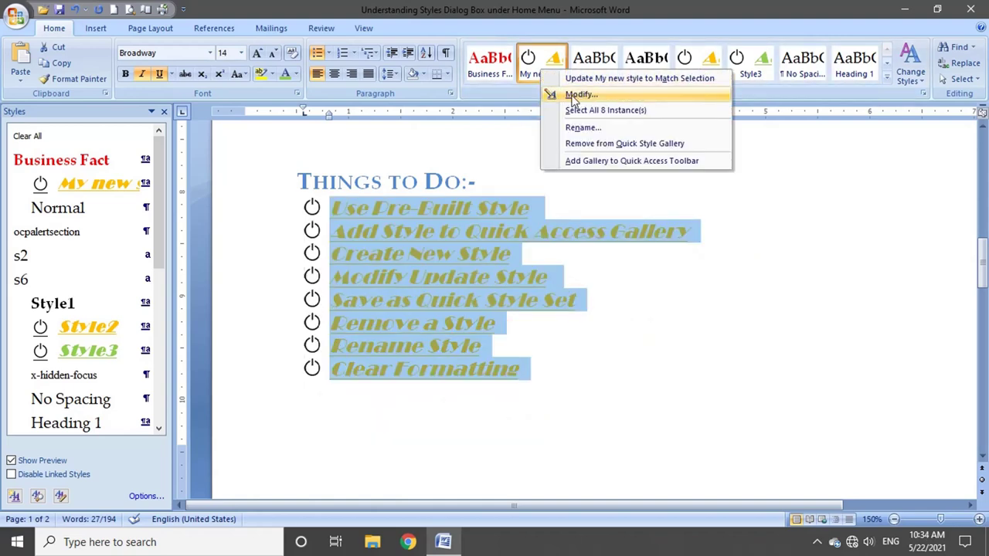
click(573, 95)
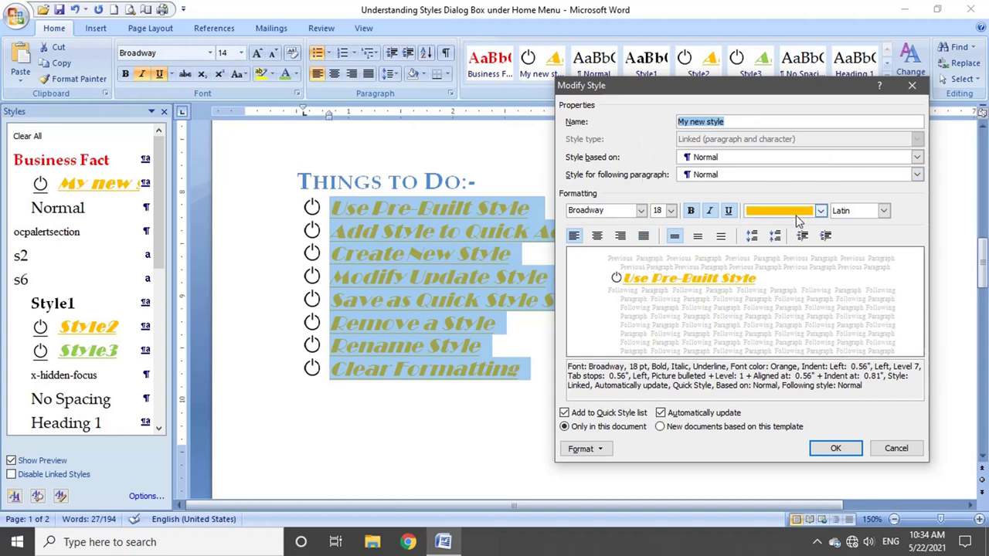
click(641, 211)
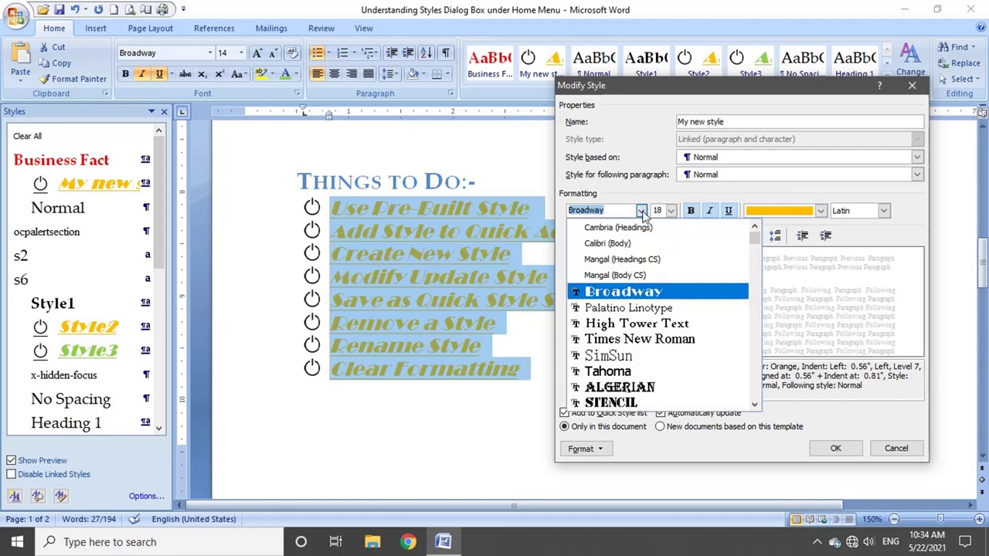
click(645, 328)
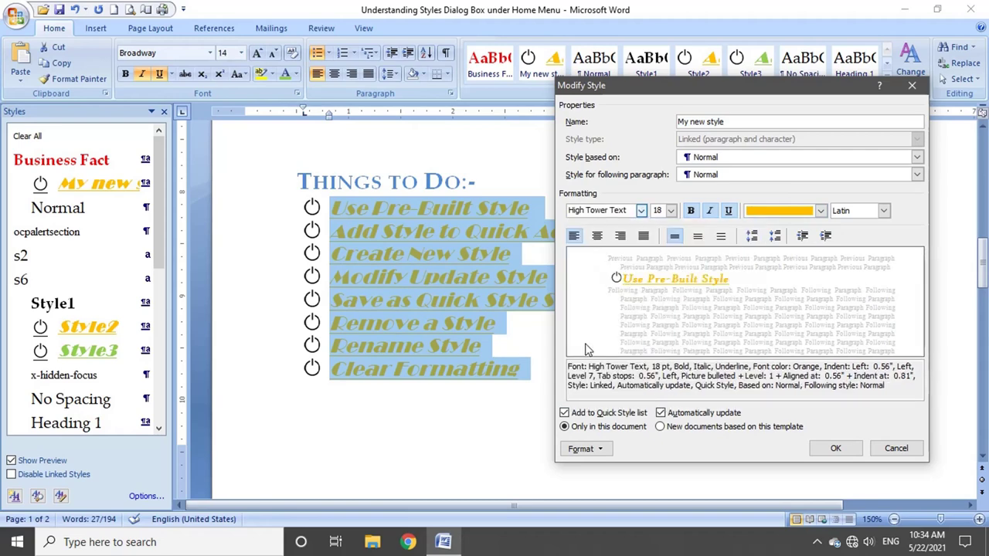
click(642, 238)
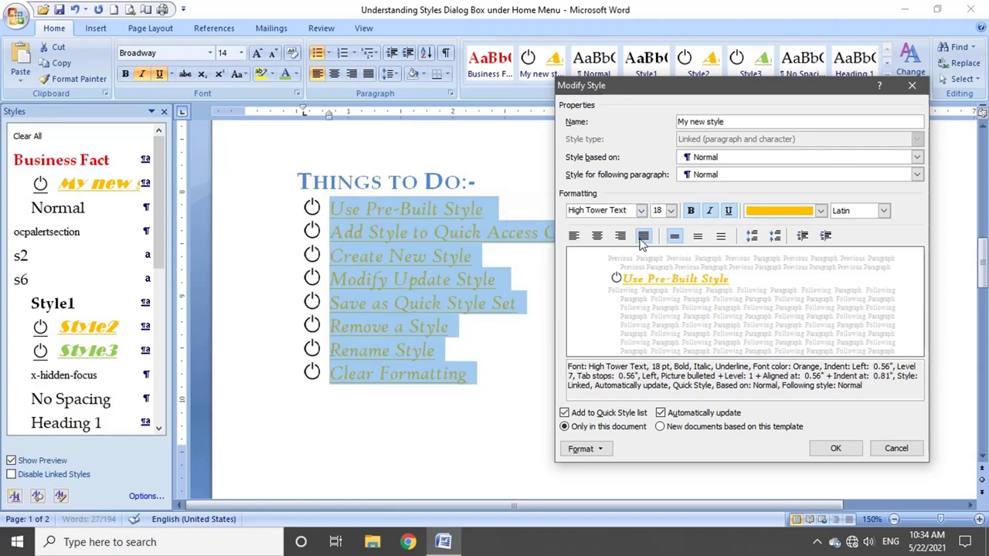
click(710, 210)
click(728, 211)
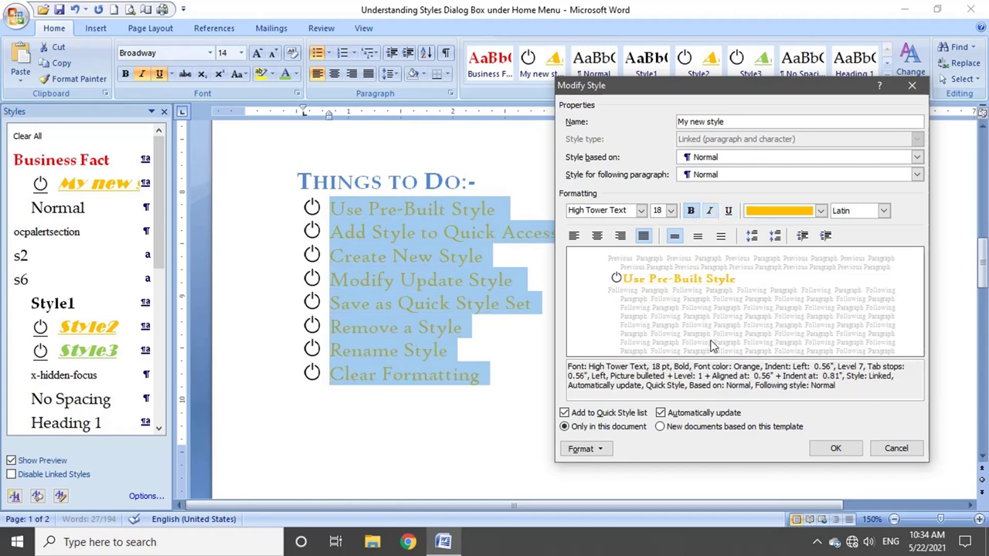
click(835, 449)
Select the Save as Quick Style Set line and browse the available style sets
click(569, 384)
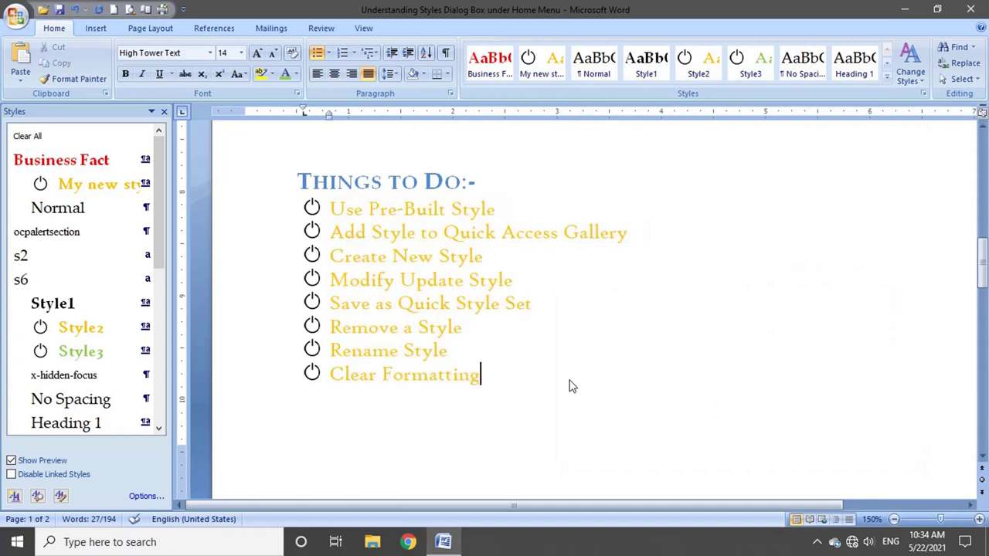
drag(399, 281, 514, 281)
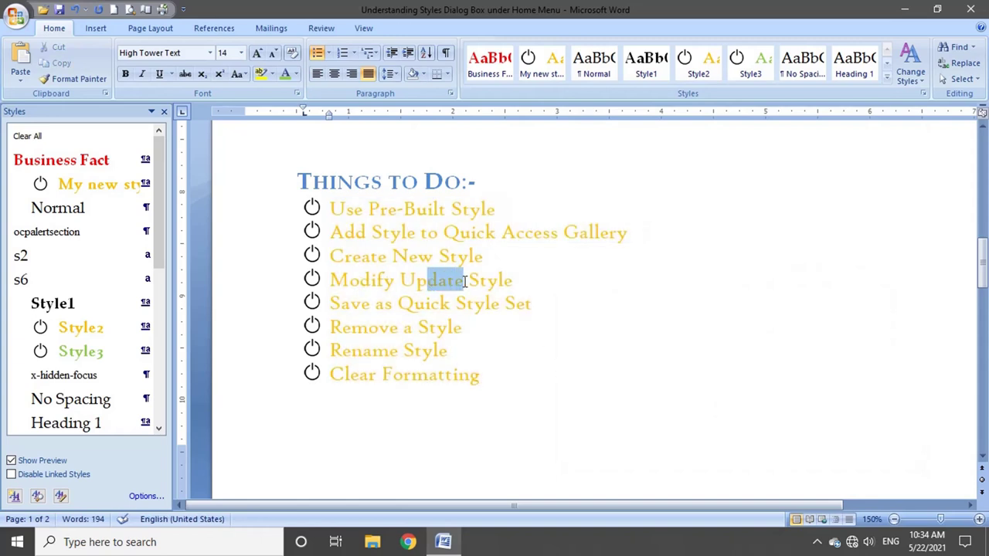
drag(345, 306, 517, 307)
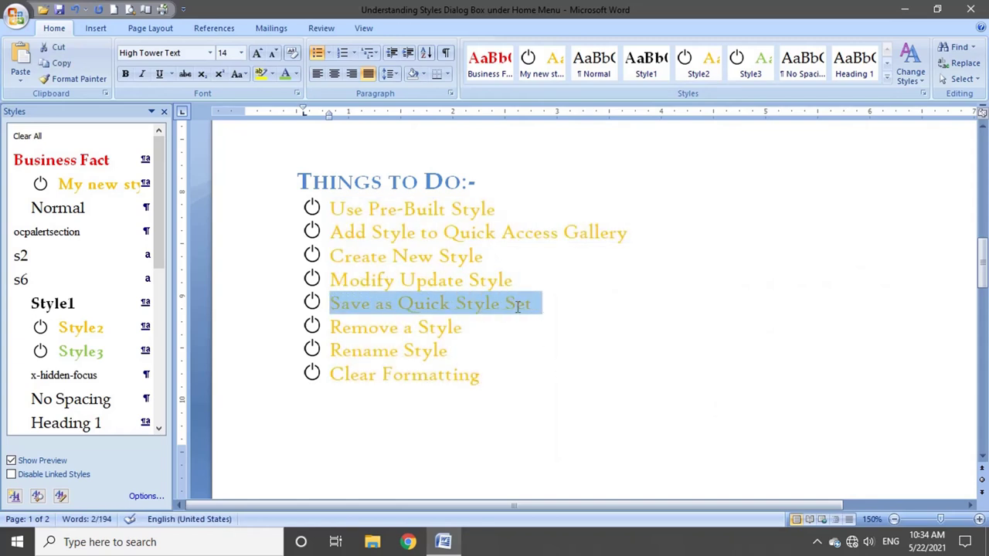
click(916, 81)
mouse_move(935, 96)
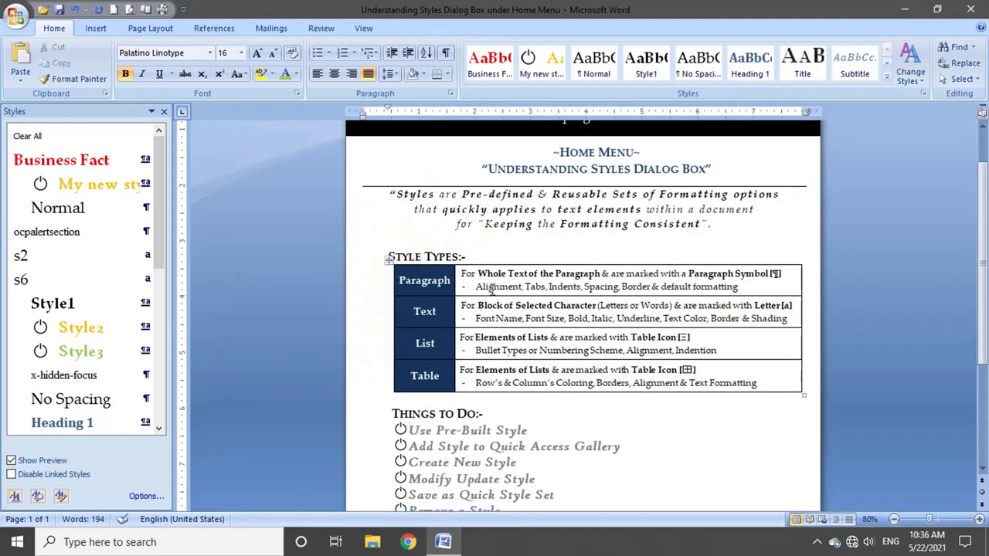
scroll(491, 289, up, 3)
ctrl+scroll(494, 289, down, 2)
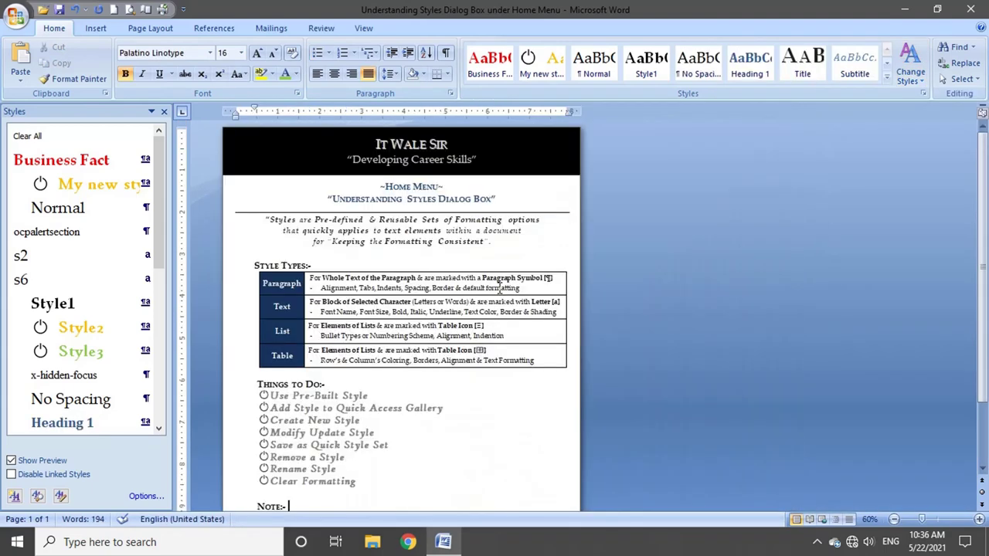
ctrl+scroll(496, 288, up, 1)
scroll(498, 287, down, 5)
scroll(498, 287, up, 1)
scroll(498, 287, up, 1)
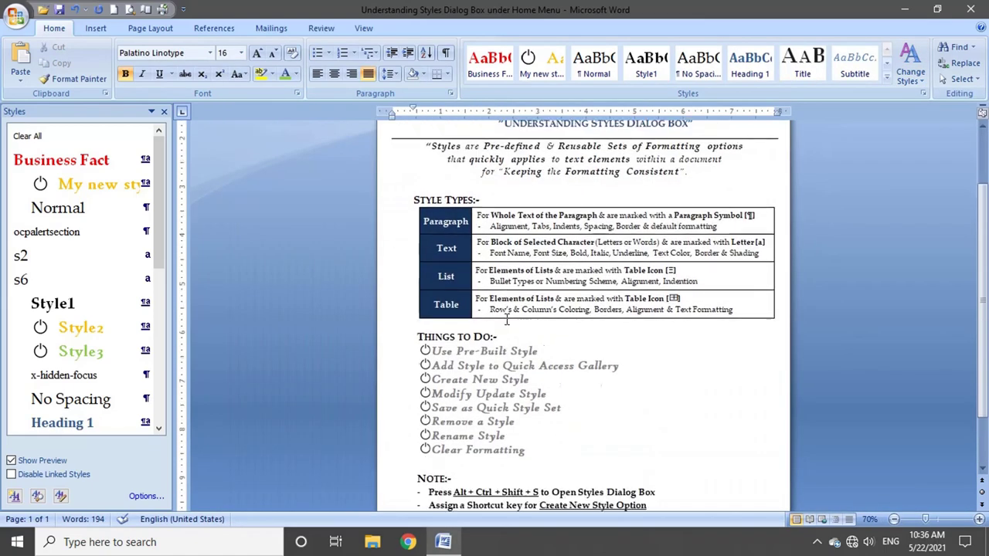
scroll(499, 288, down, 1)
click(916, 83)
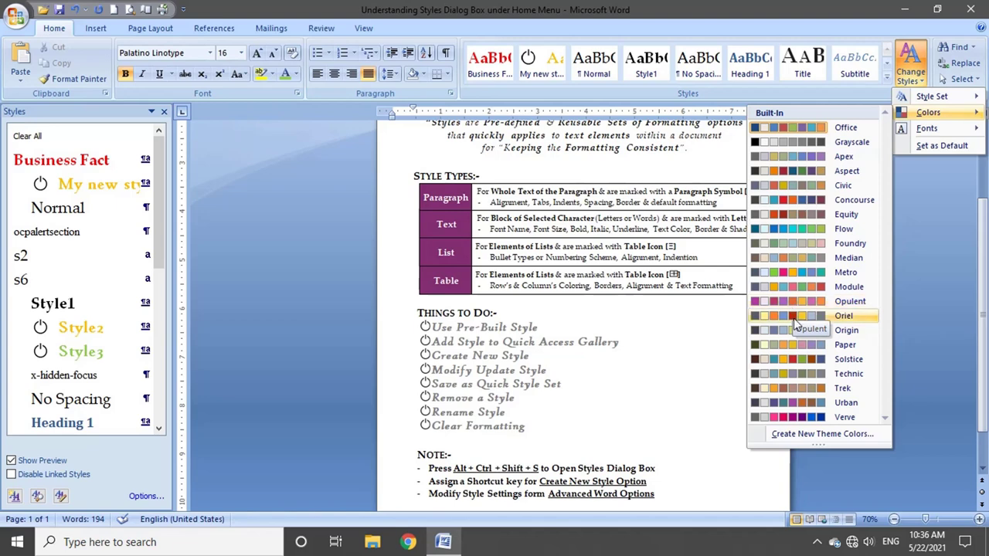
Apply the Technic colour scheme, then select the Remove a Style line
click(791, 375)
mouse_move(926, 128)
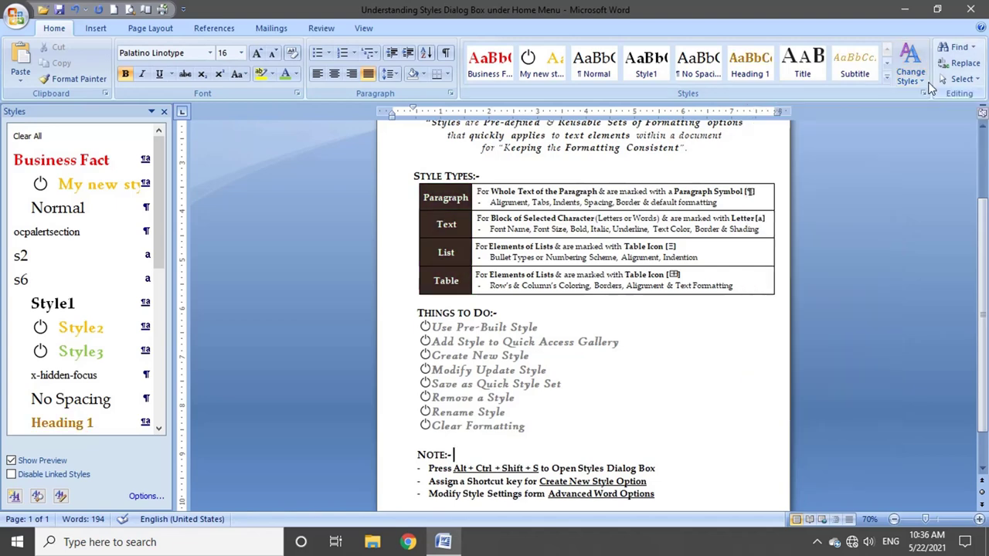
click(910, 65)
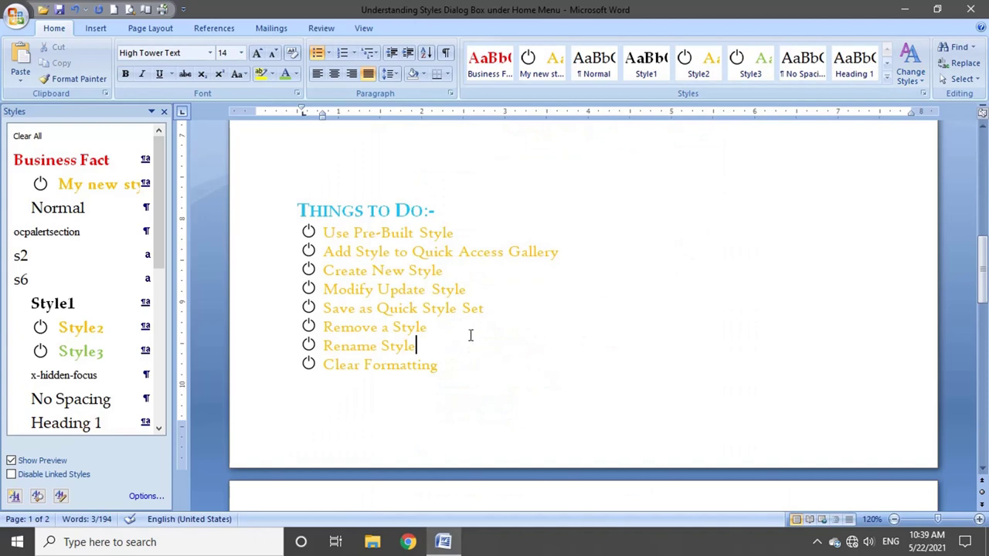
drag(470, 335, 358, 333)
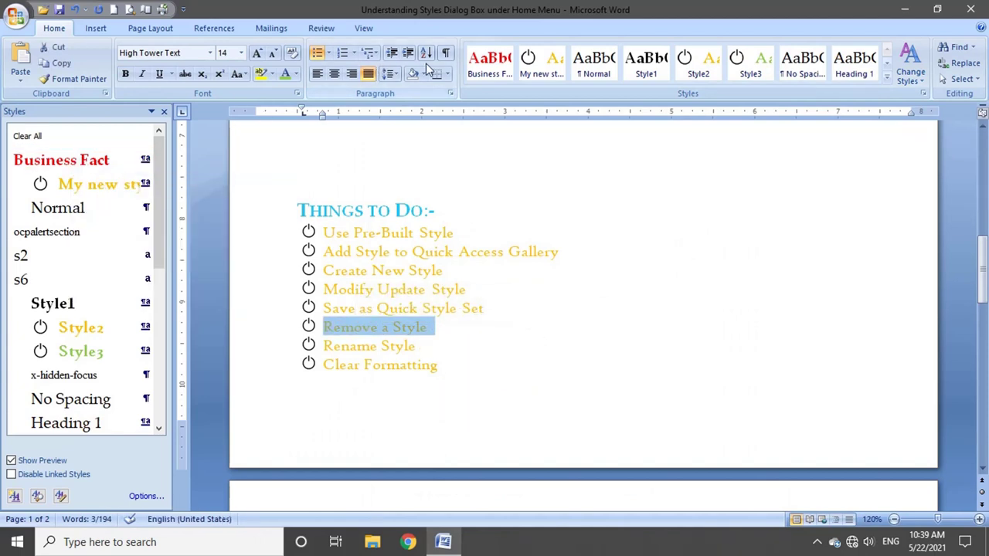
Remove Business Fact from the Quick Style gallery and delete it from the document's styles
right_click(485, 68)
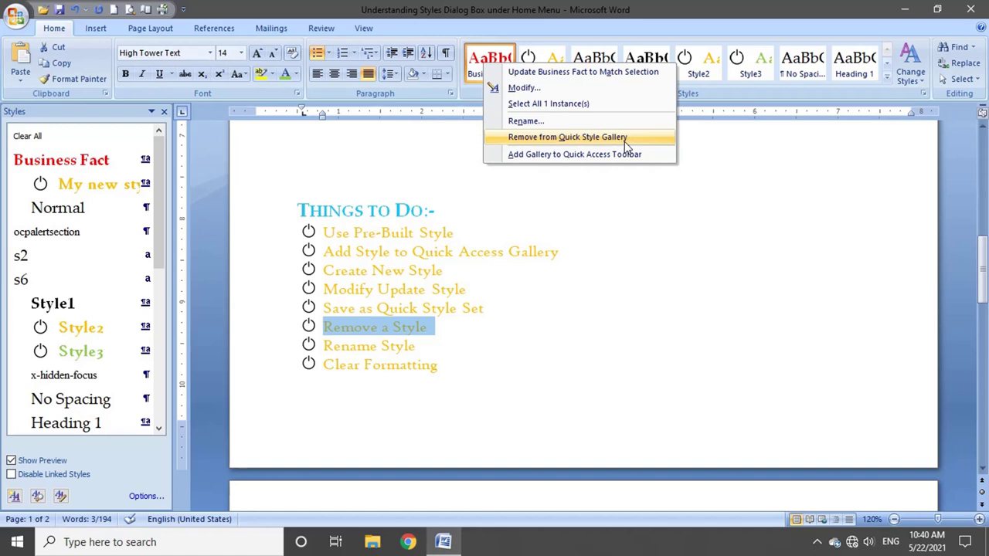
click(625, 139)
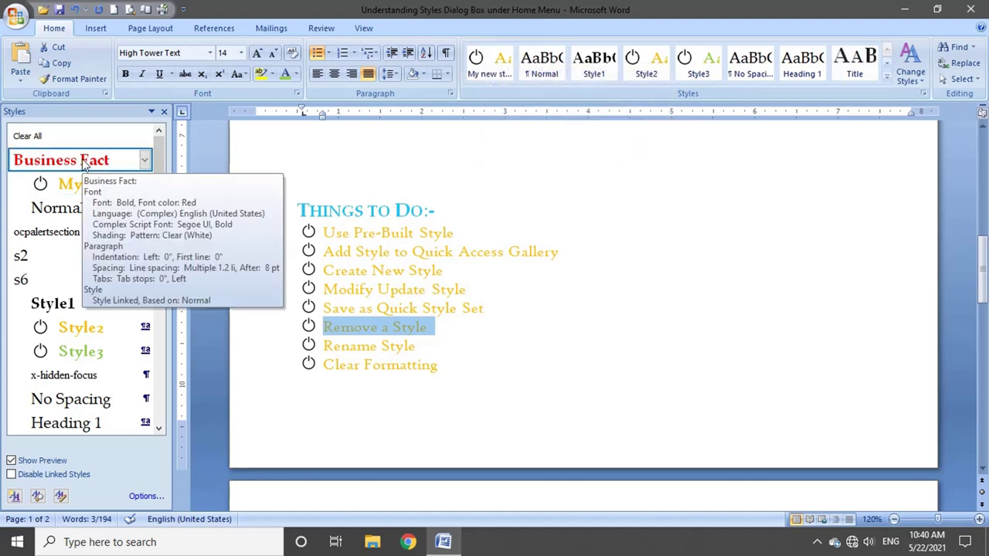
click(143, 160)
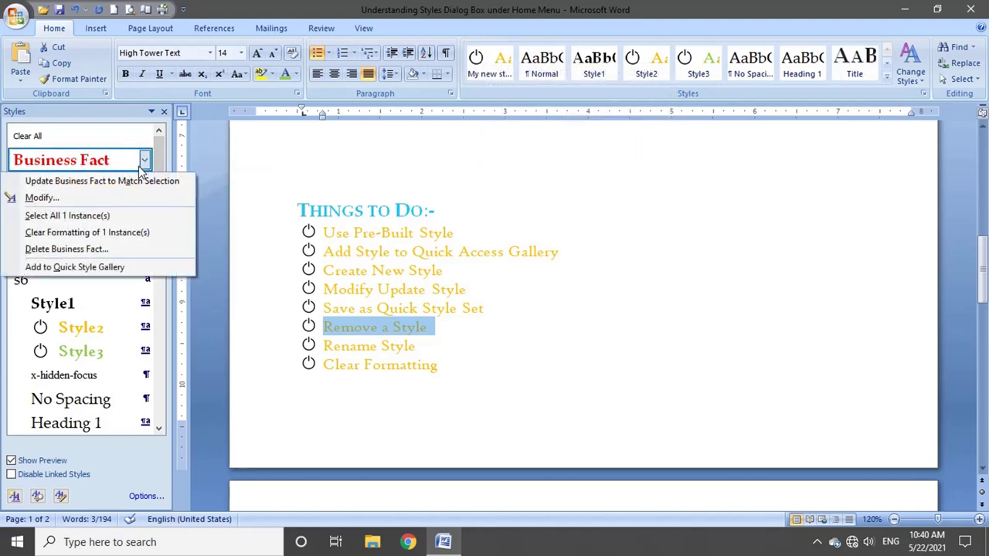
click(107, 249)
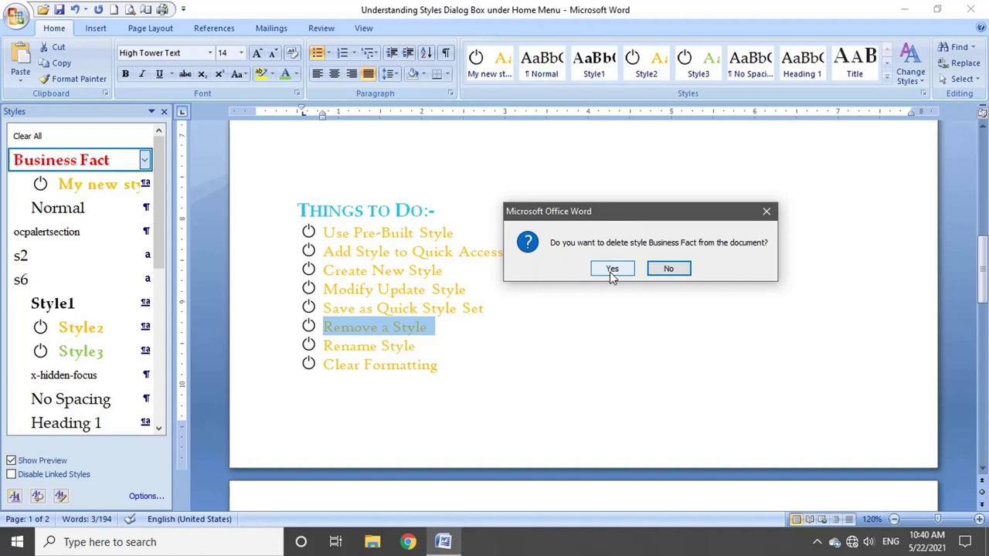
click(612, 271)
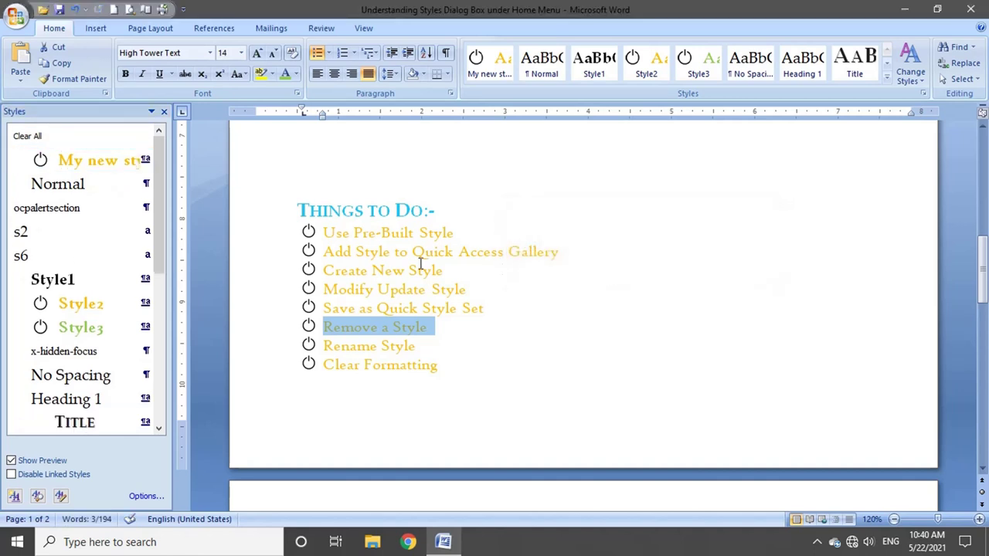
Rename the Style2 quick style to Itwalesir2
triple_click(343, 346)
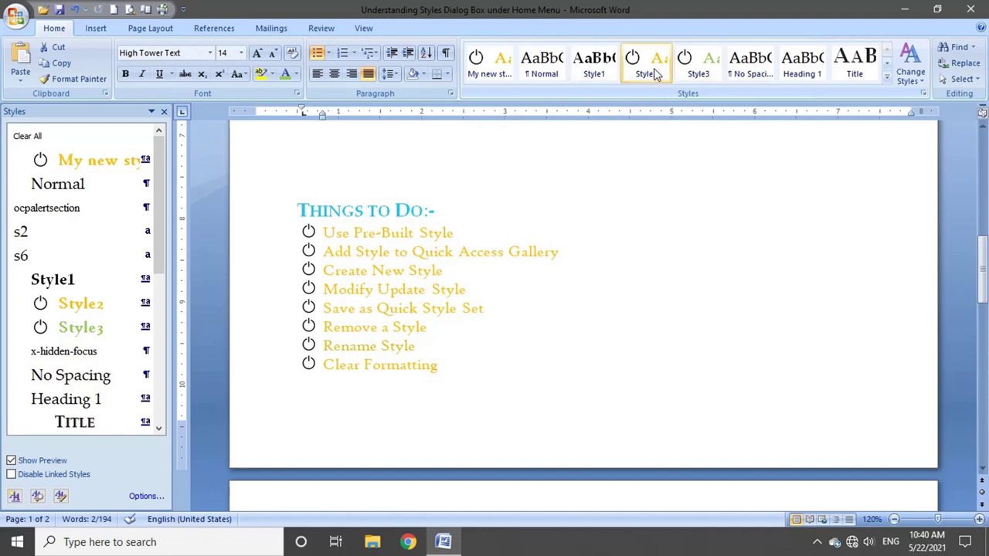
right_click(655, 73)
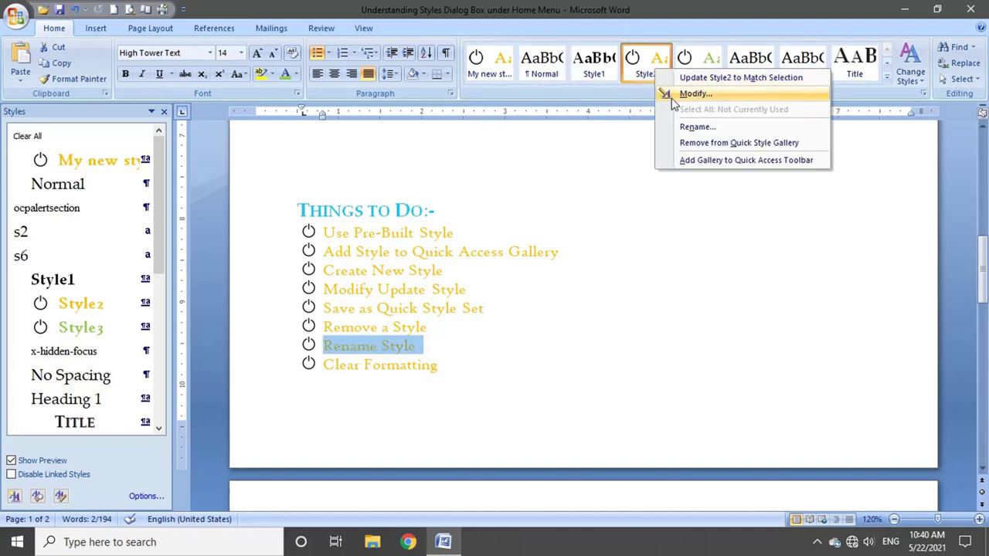
click(679, 125)
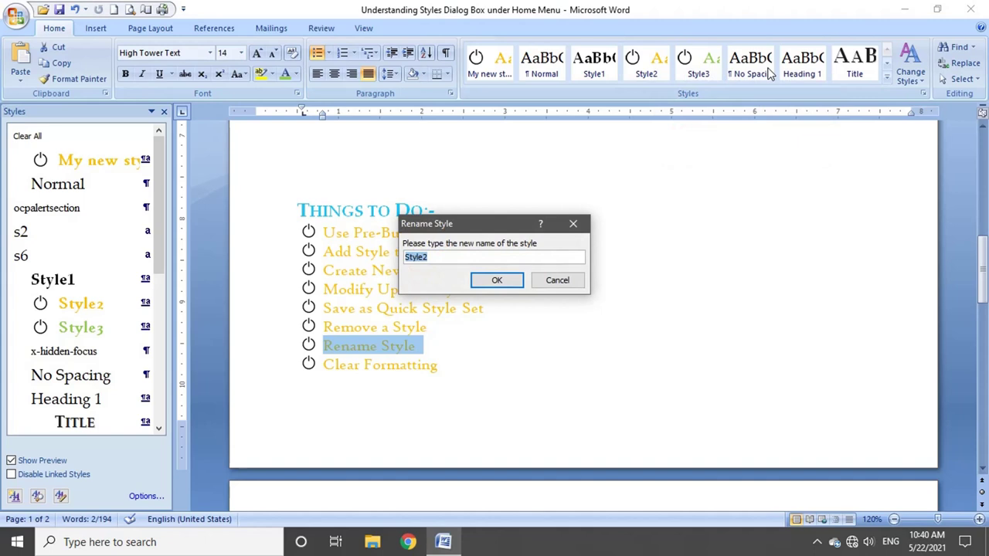
text(Itwalesir)
key(Return)
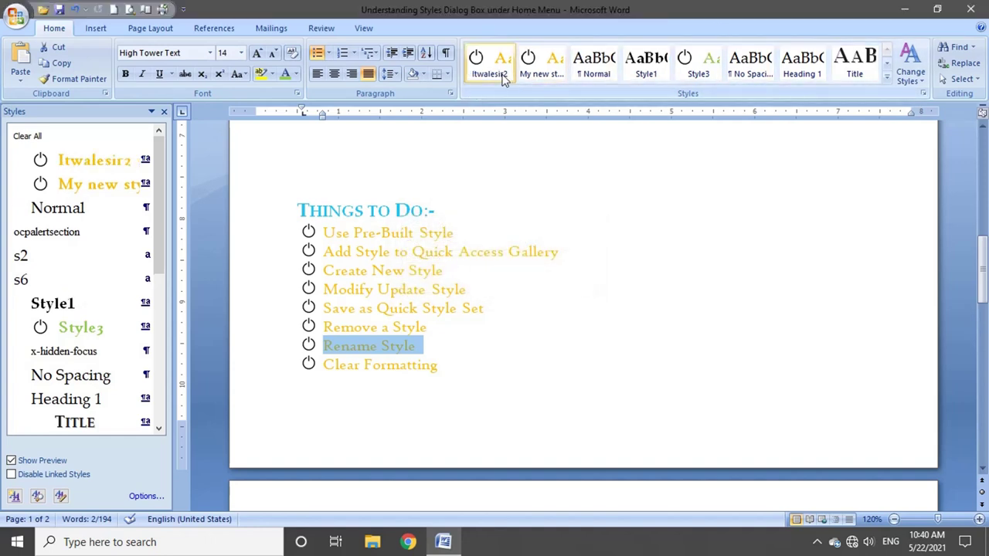
click(455, 365)
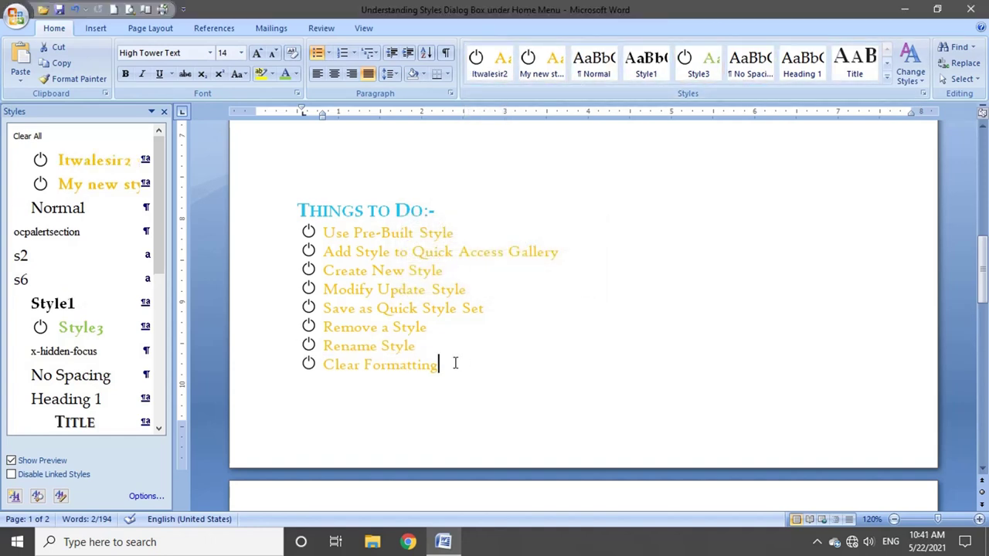
triple_click(464, 367)
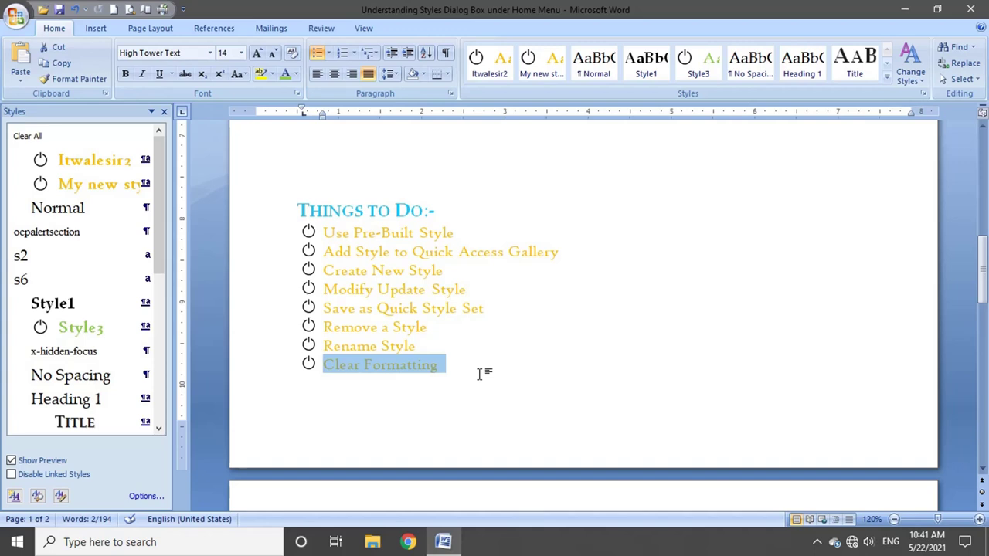
click(353, 380)
drag(489, 371, 295, 210)
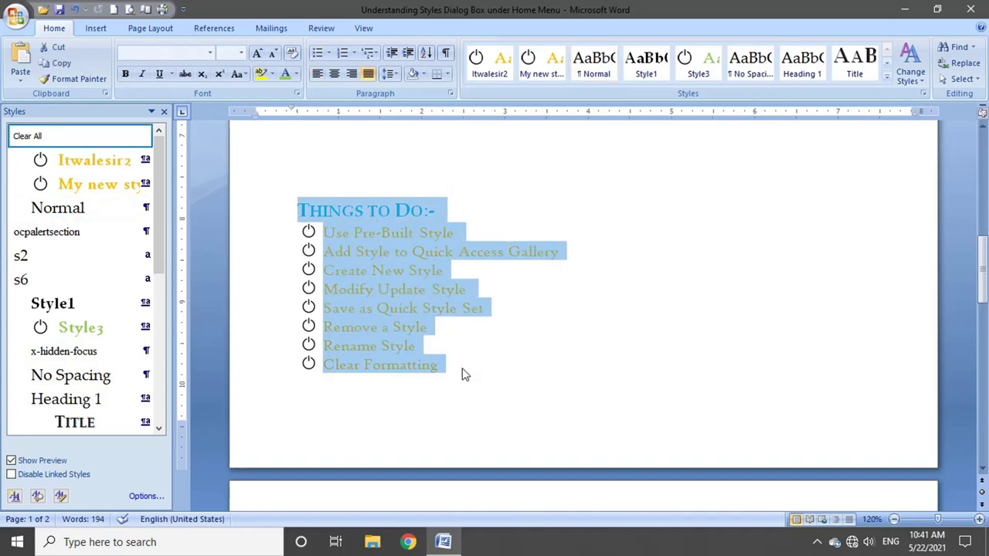
click(886, 78)
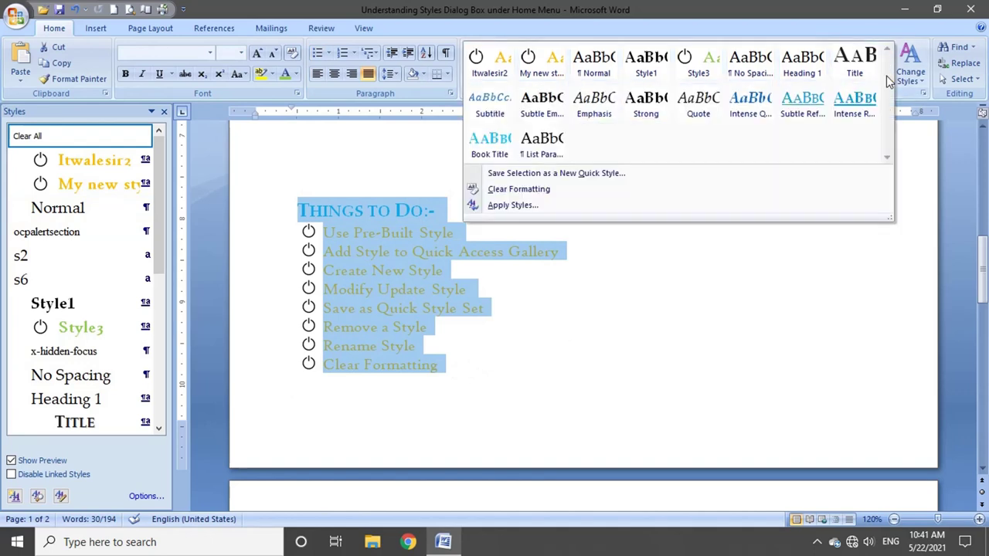
click(522, 189)
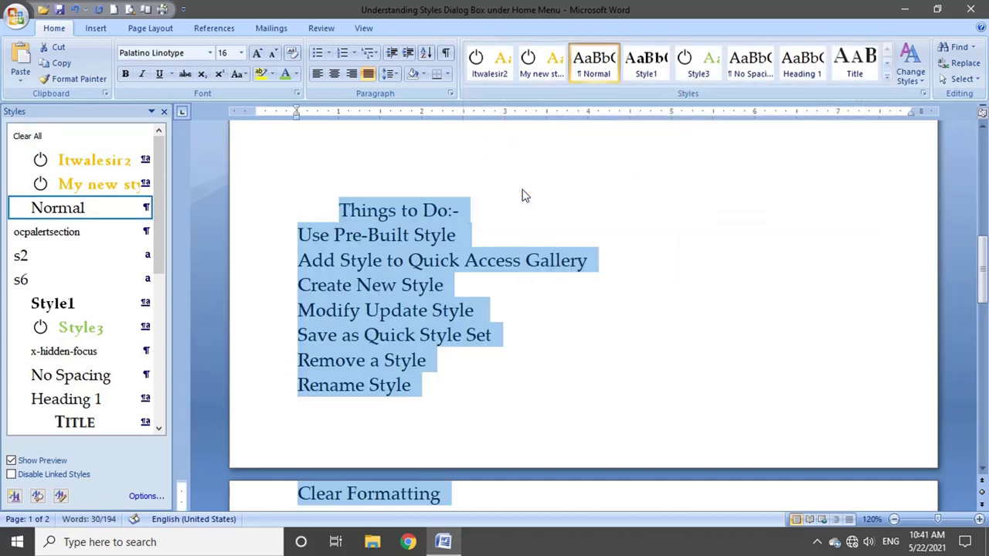
scroll(509, 329, up, 4)
scroll(516, 325, down, 4)
scroll(518, 327, down, 3)
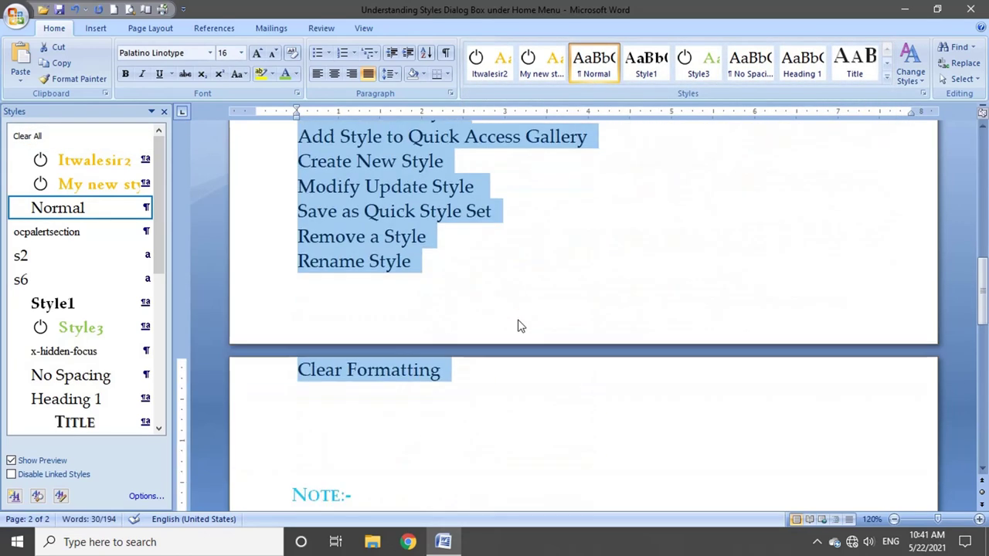
scroll(519, 326, up, 2)
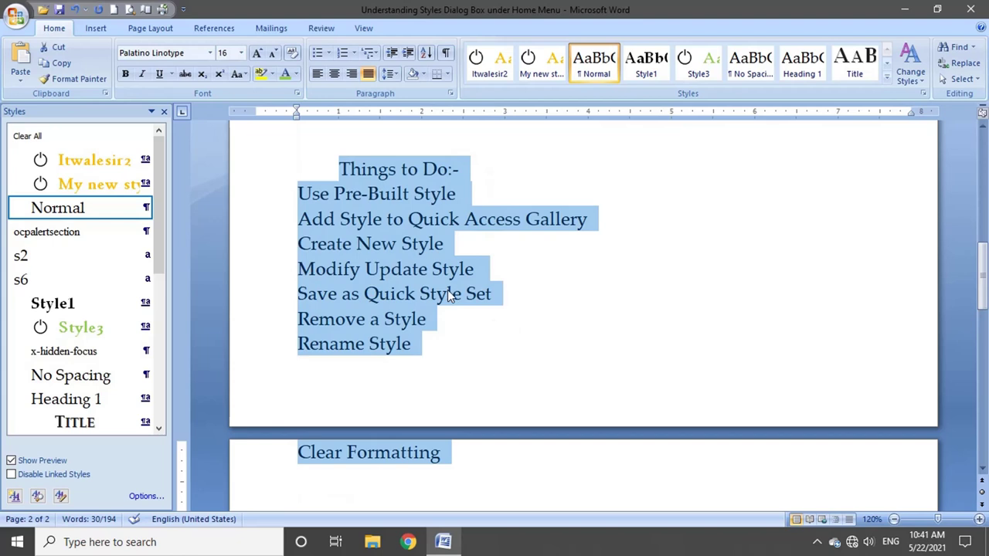
key(ctrl+z)
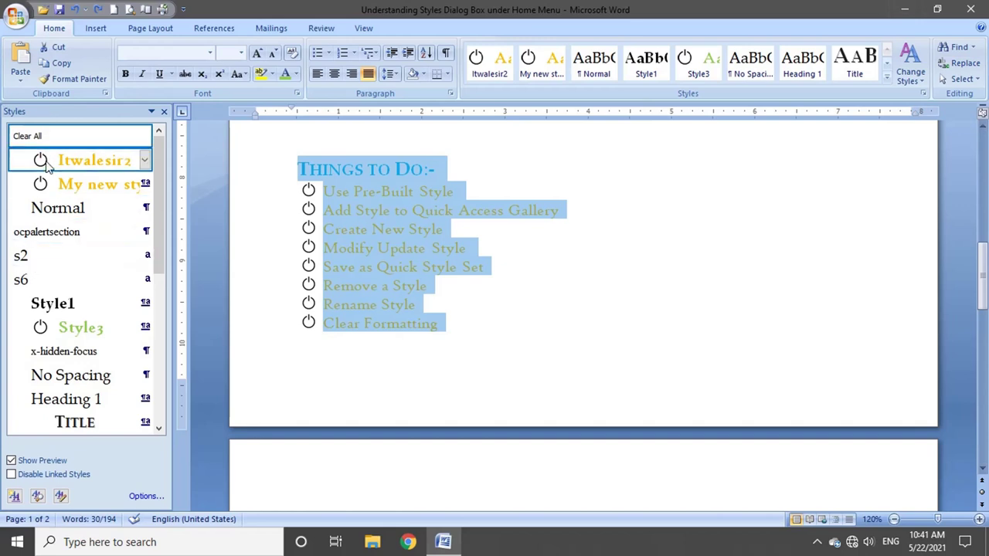
Toggle Styles pane previews off and back on, then start a new style proposed as Style2
click(11, 462)
scroll(50, 289, down, 2)
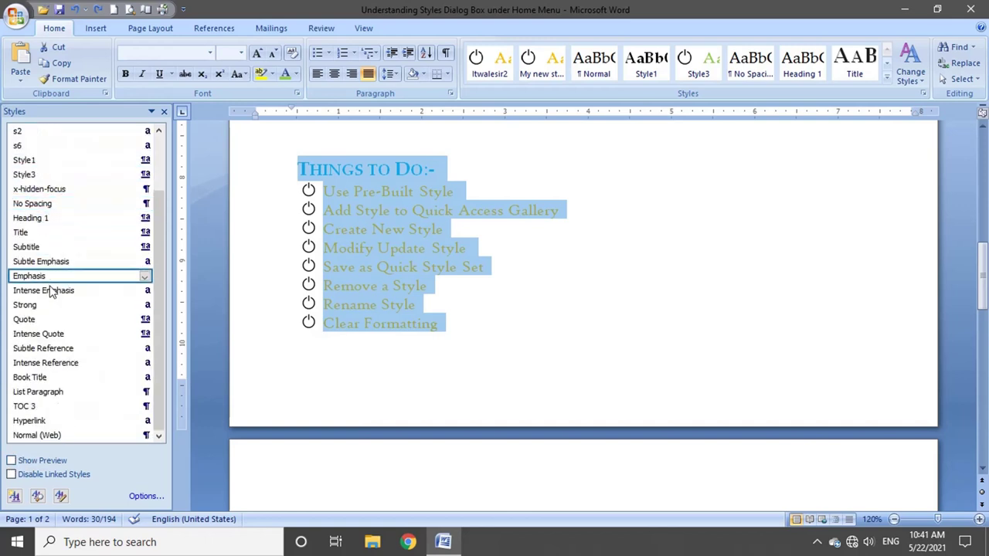
scroll(50, 293, up, 2)
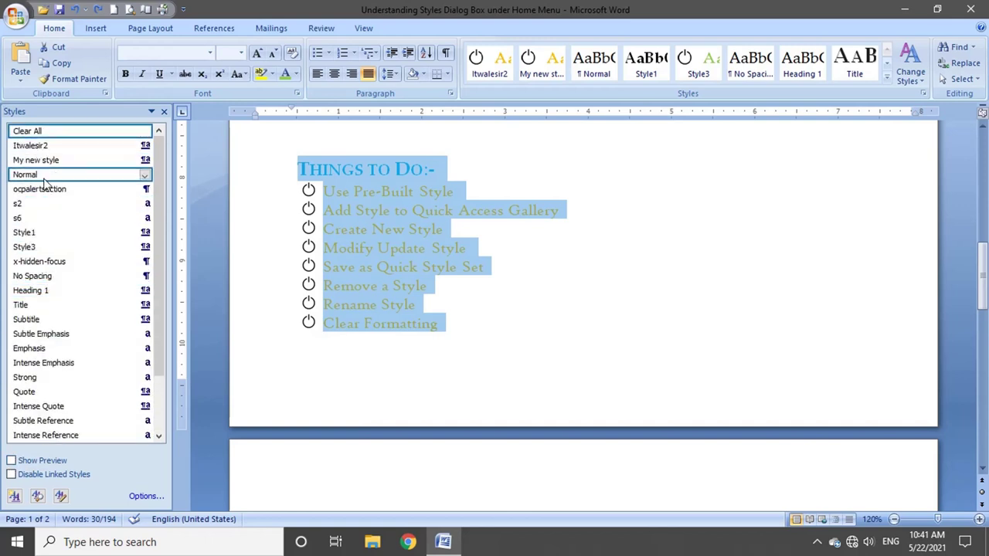
click(888, 80)
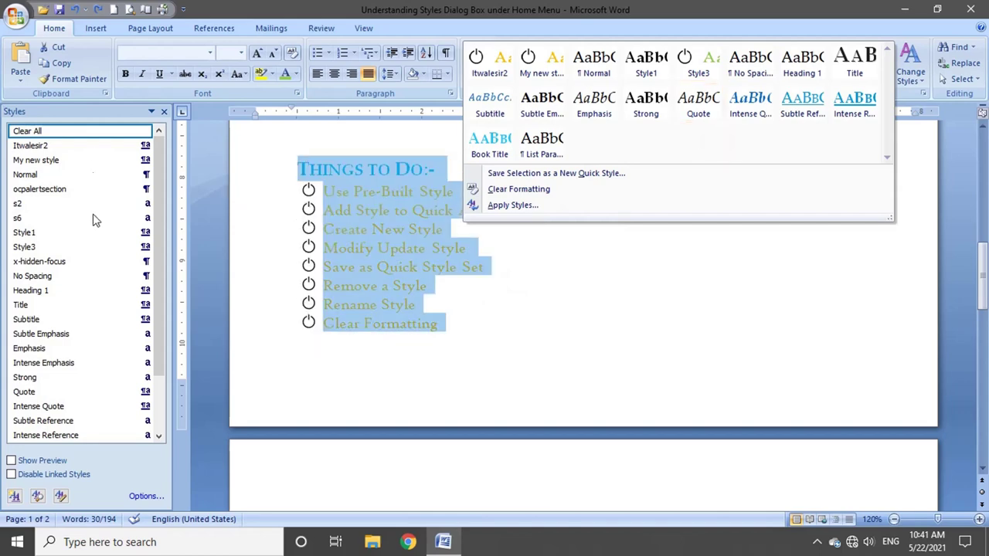
click(93, 124)
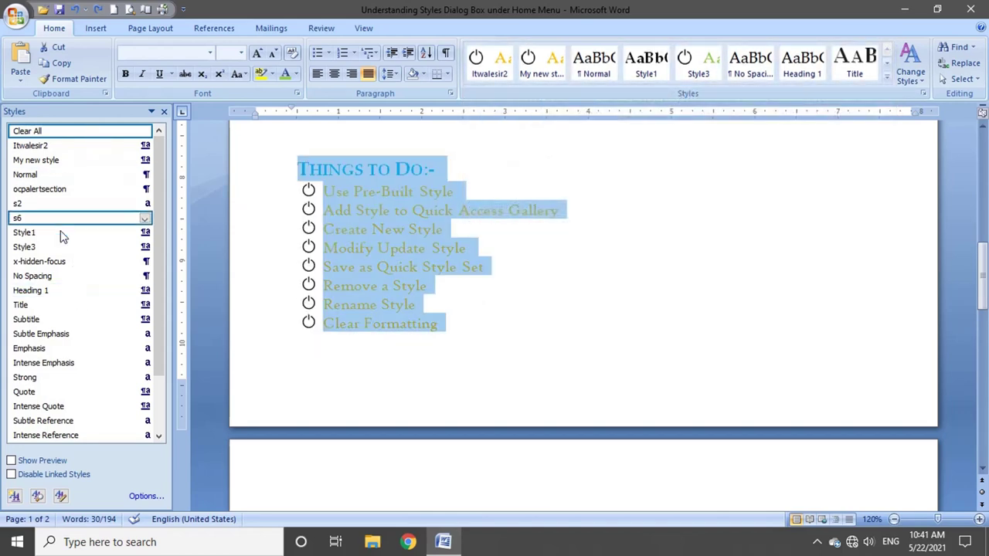
click(31, 462)
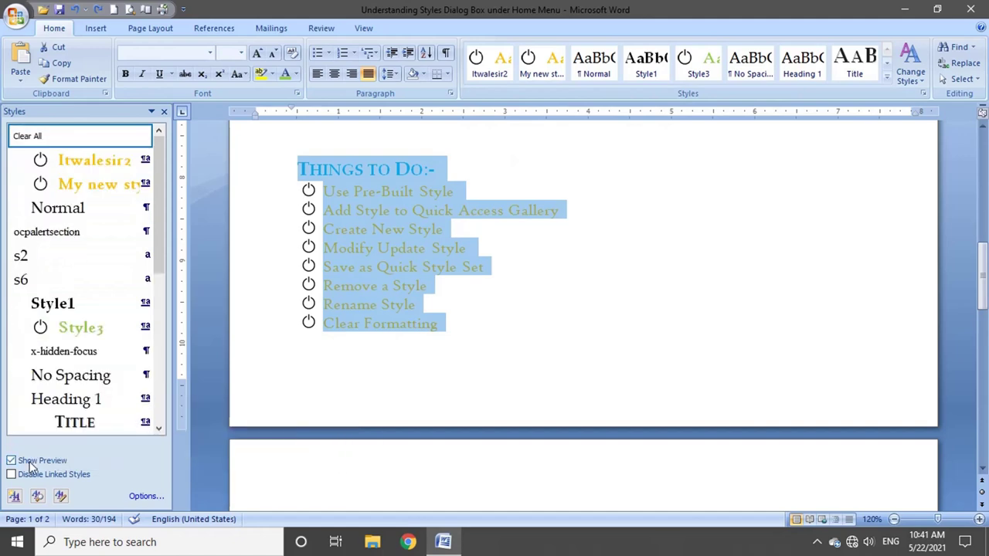
scroll(70, 325, down, 3)
scroll(82, 264, down, 2)
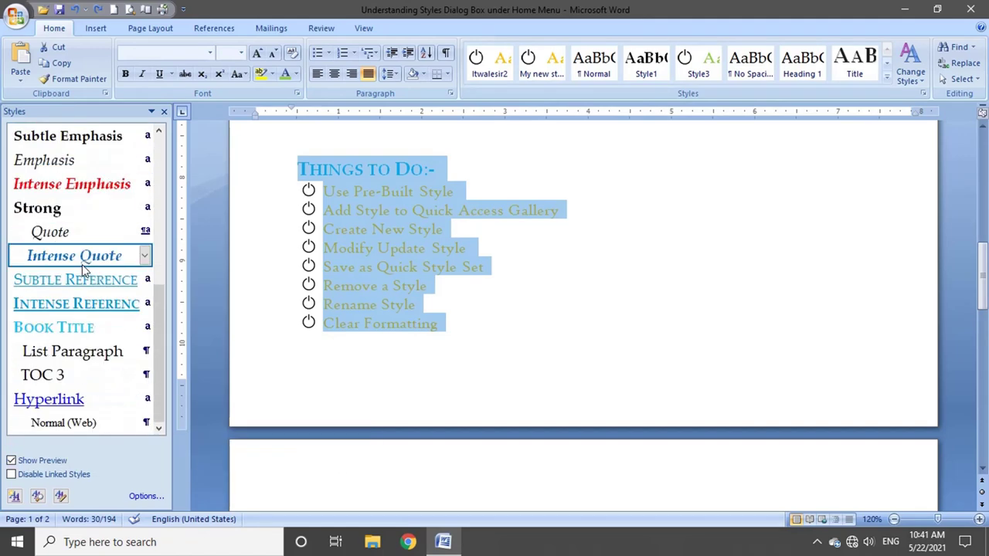
scroll(82, 264, up, 5)
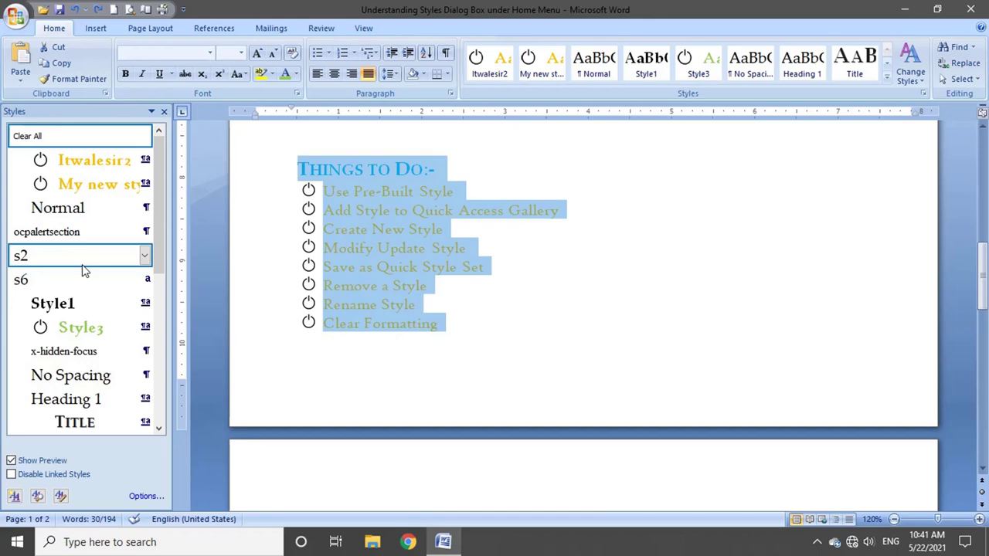
click(14, 497)
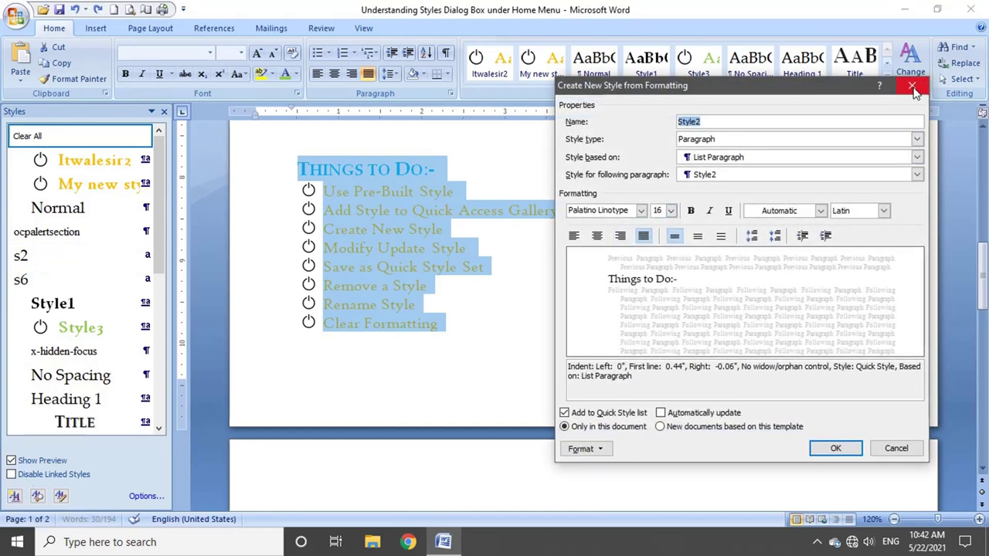
Cancel the new style dialog and show the Style Inspector for the list
click(911, 85)
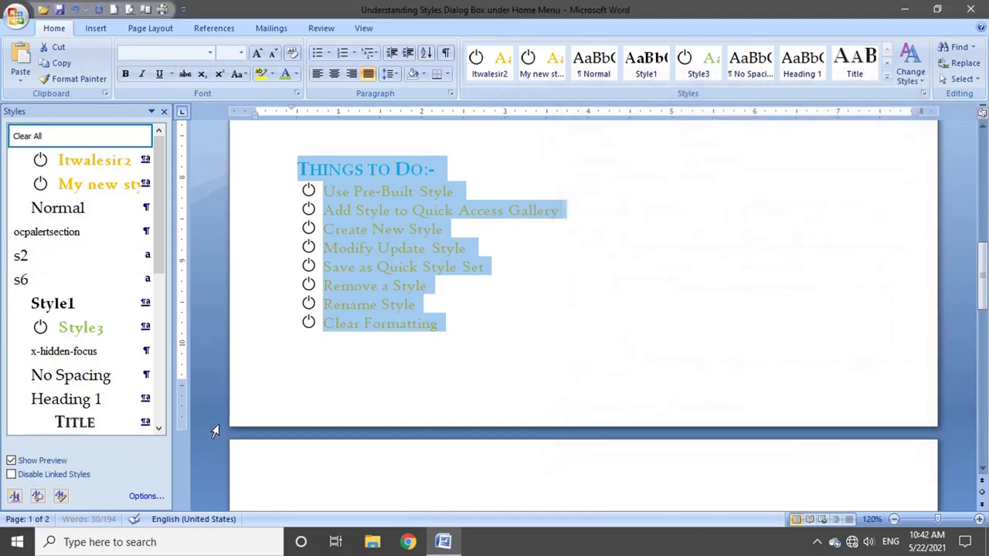
click(37, 496)
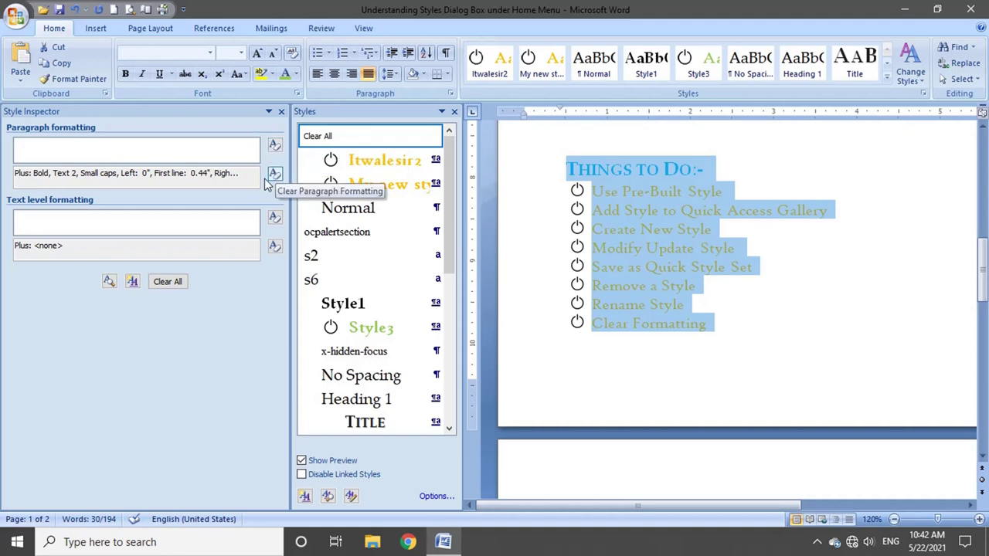
View the selection in a widened Reveal Formatting pane, then close it and the Style Inspector
click(109, 282)
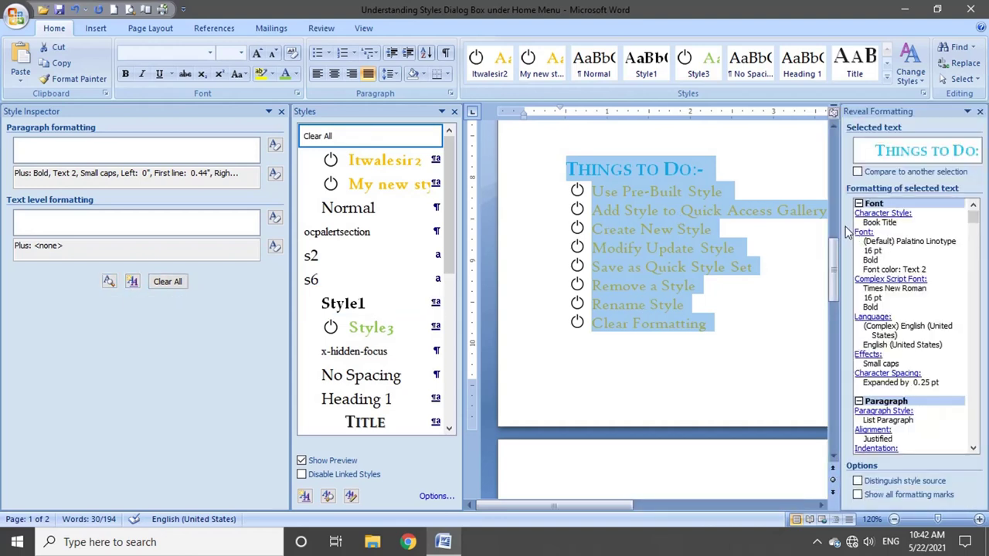
drag(839, 234, 708, 234)
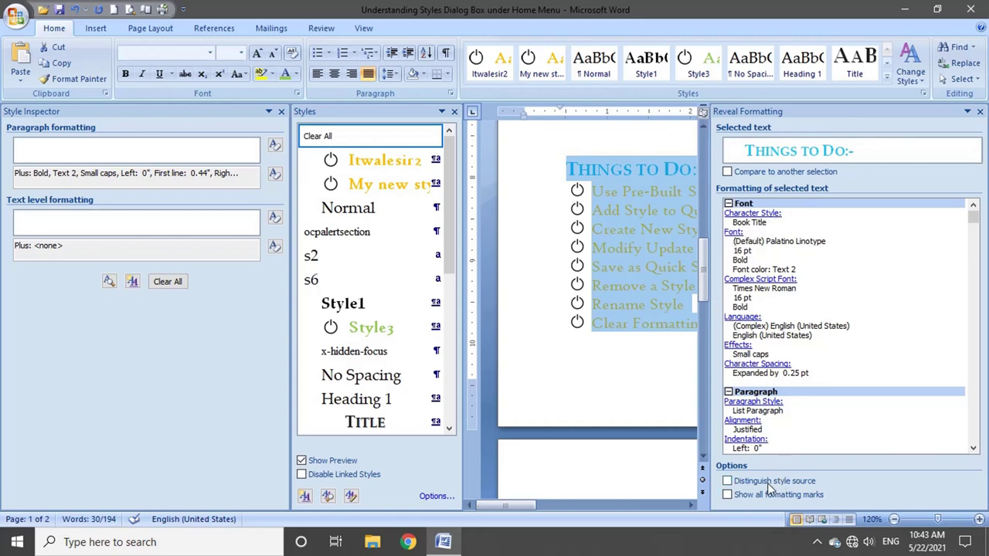
click(980, 112)
click(282, 111)
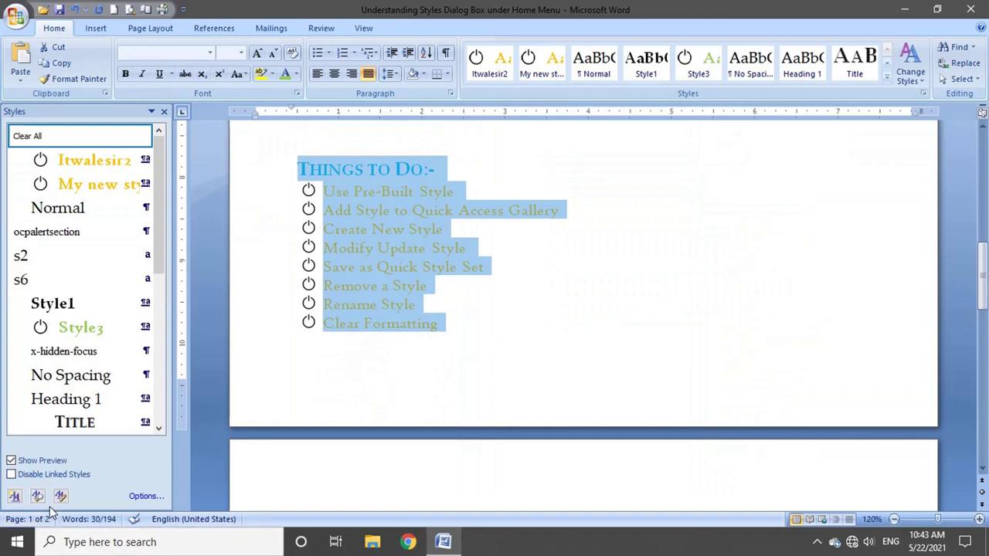
In Style Pane Options, set the styles to show to In use only and apply
click(146, 497)
drag(419, 152, 657, 158)
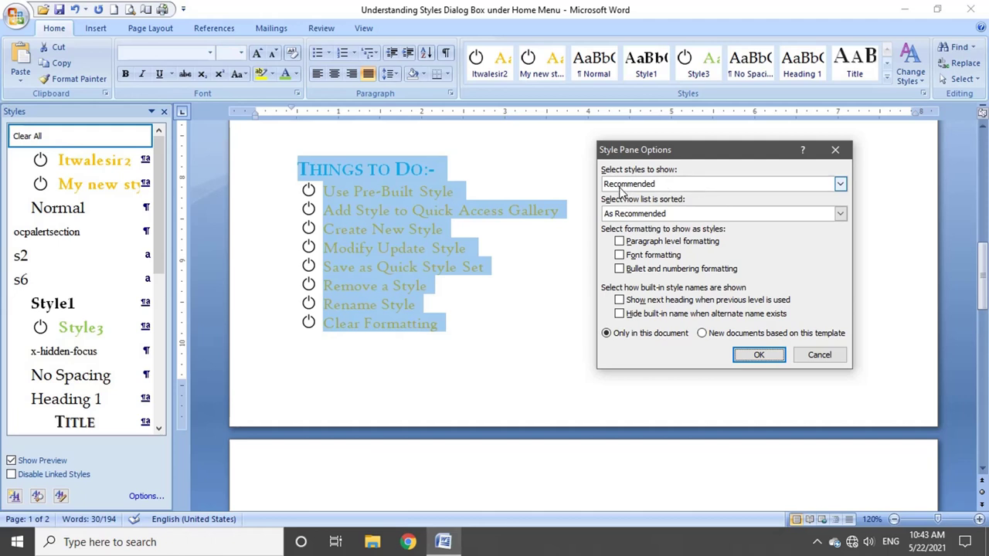
click(669, 183)
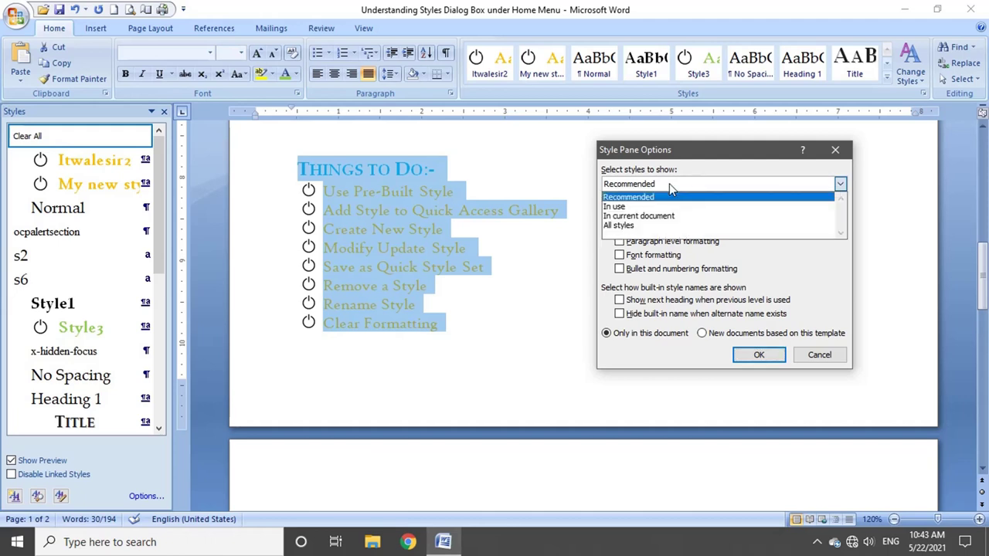
click(669, 207)
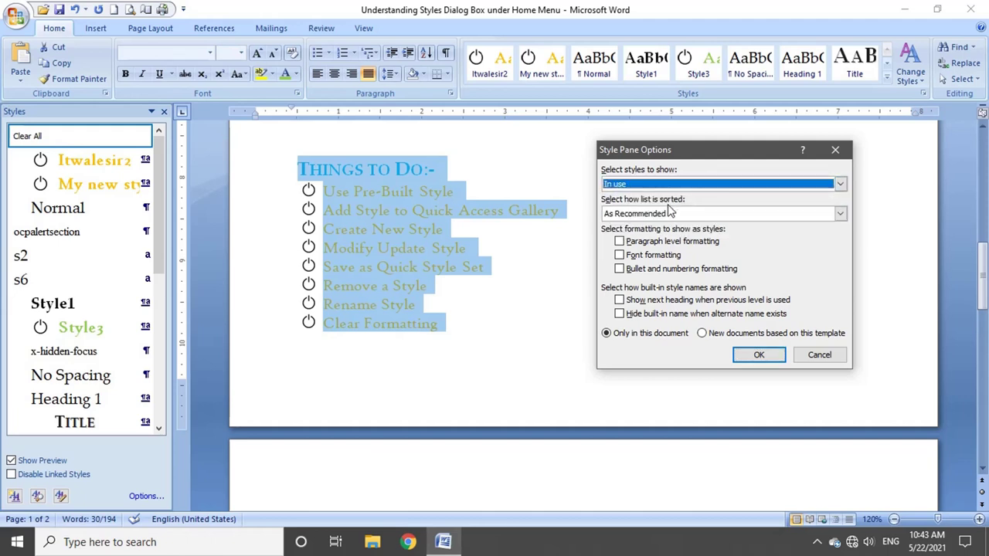
click(751, 354)
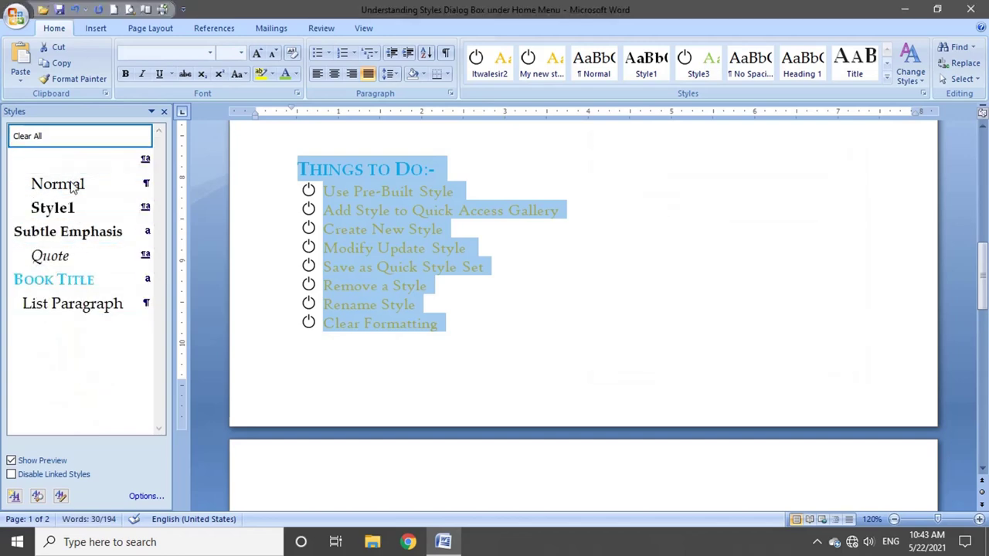
Switch the Styles pane to show styles in the current document
click(146, 496)
click(719, 184)
click(660, 214)
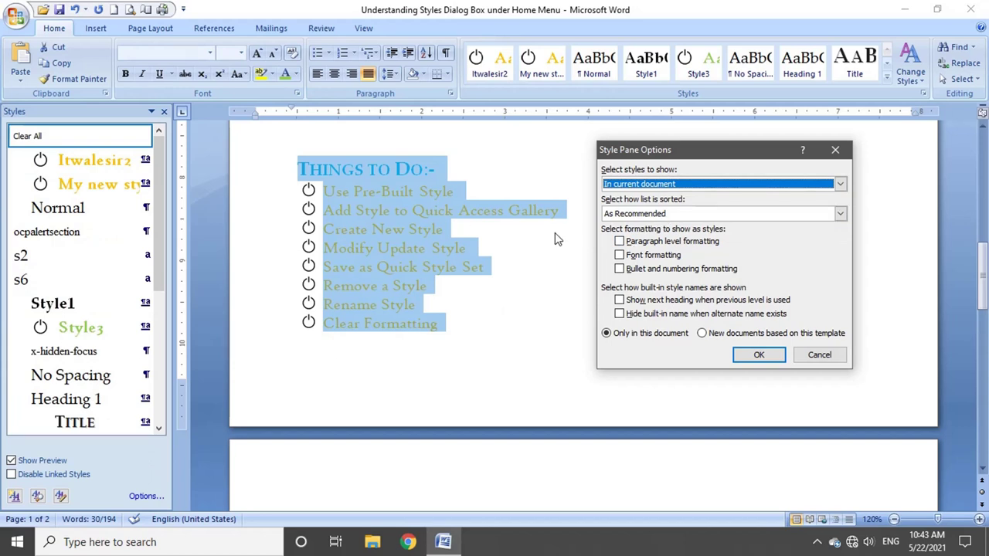
click(759, 355)
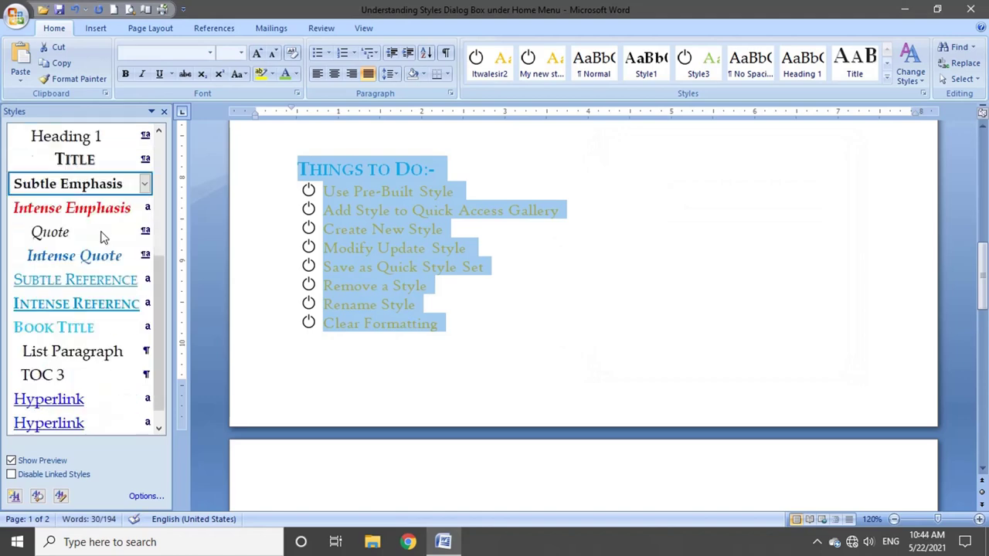
Set Select styles to show to All styles, adding entries like Default Paragraph Font
scroll(100, 309, up, 4)
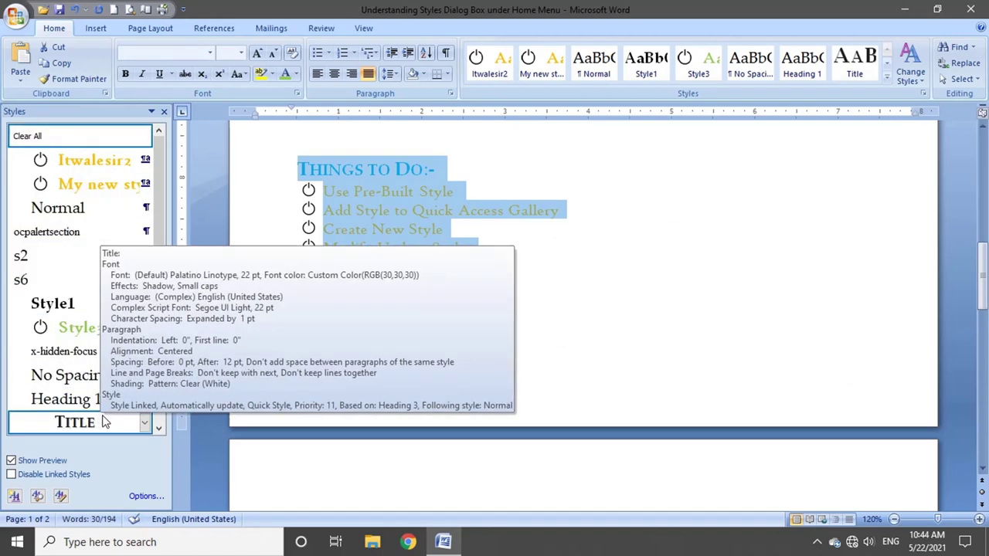
click(146, 496)
click(674, 185)
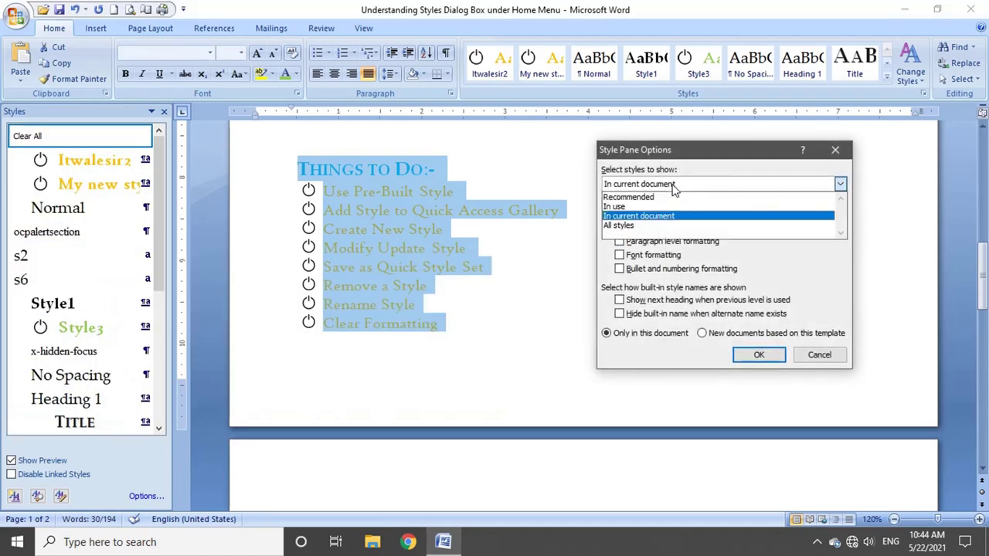
click(674, 224)
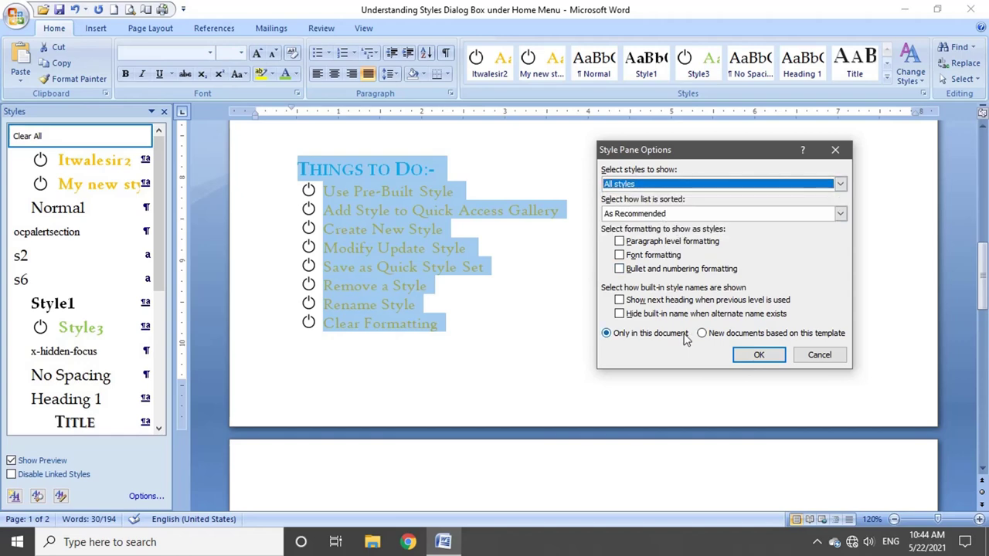
click(759, 355)
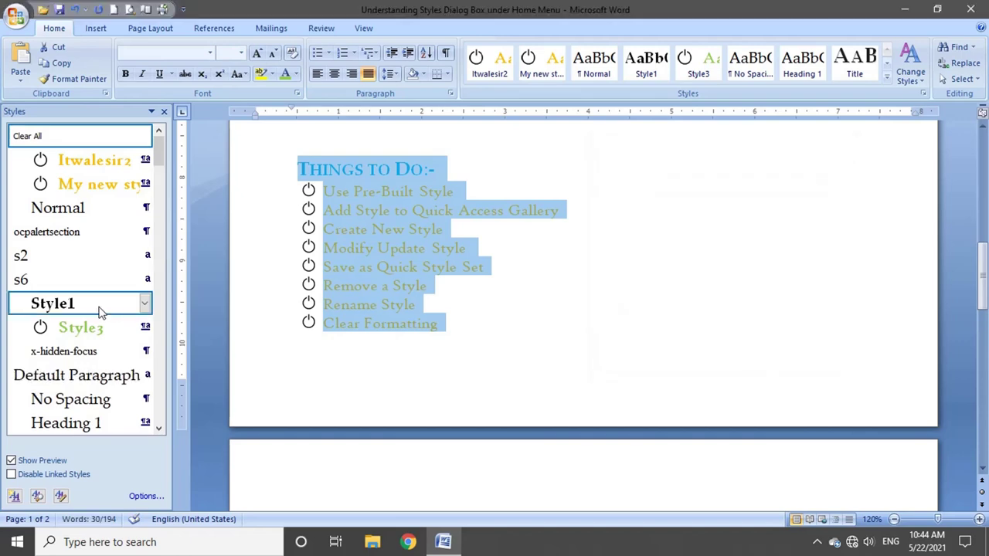
Scroll through the full style list with formatting previews still shown
scroll(101, 309, down, 4)
scroll(104, 307, down, 6)
scroll(104, 307, down, 3)
scroll(104, 307, up, 3)
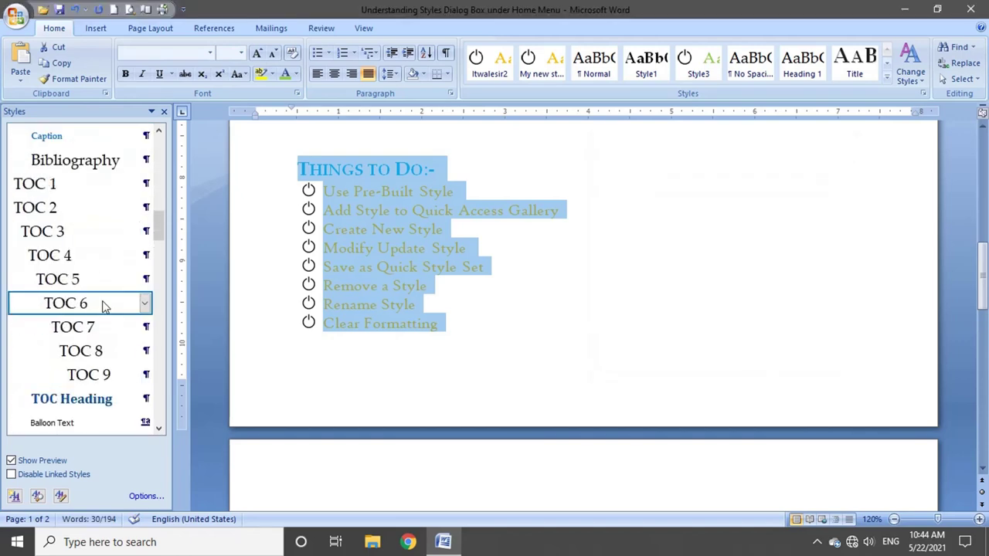
scroll(46, 229, down, 1)
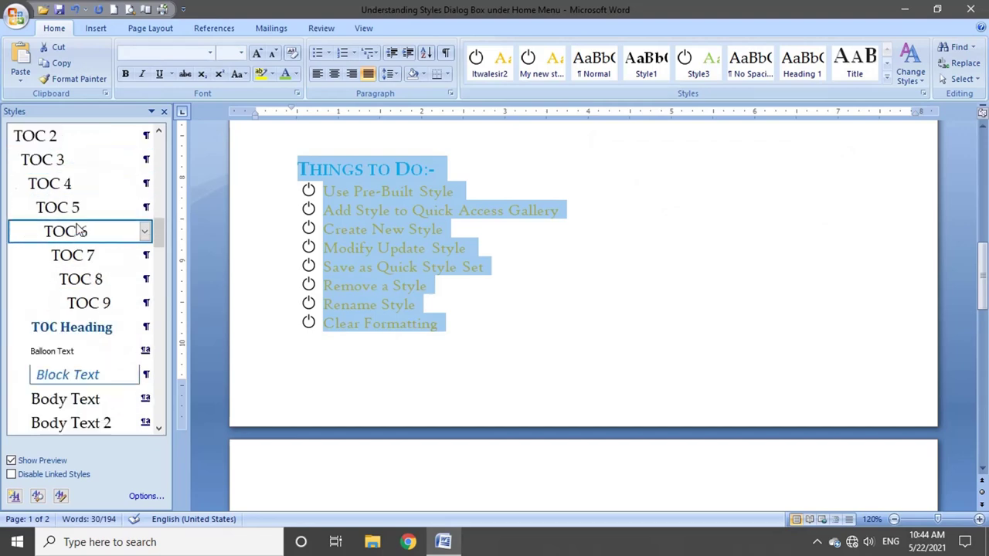
scroll(38, 229, down, 4)
scroll(35, 229, down, 6)
Uncheck Show Preview and scroll the plain style names down to TOA Heading
click(11, 462)
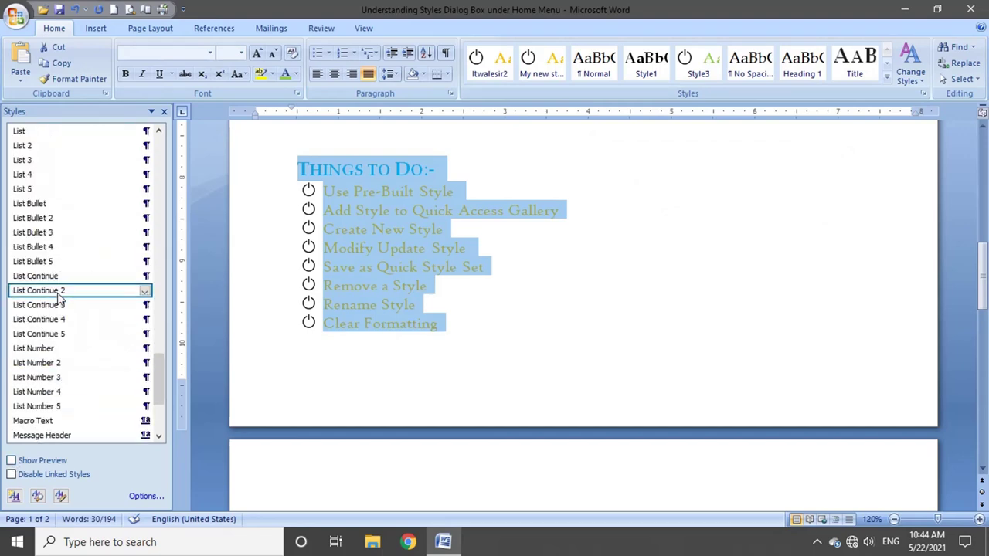
scroll(60, 290, down, 4)
scroll(60, 290, up, 6)
scroll(55, 294, up, 8)
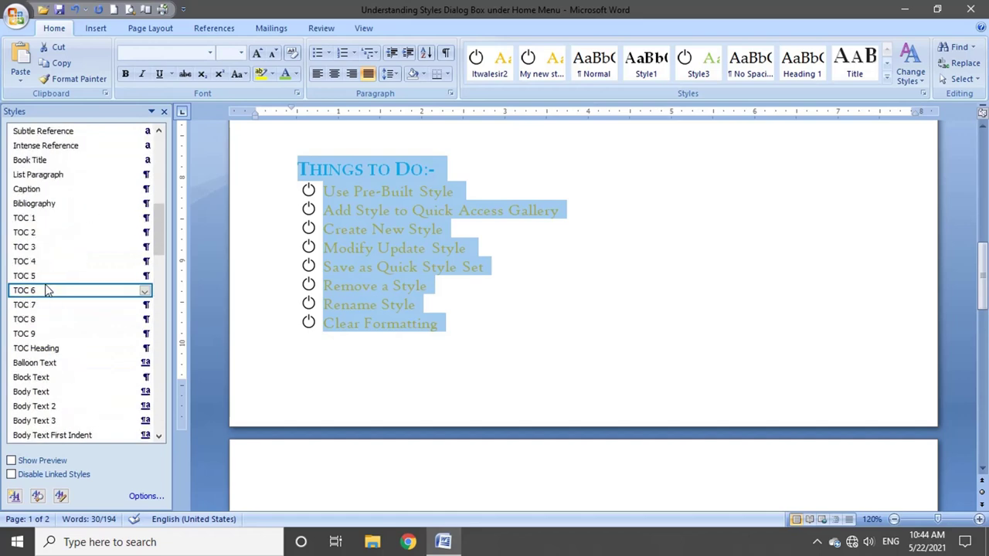
scroll(49, 291, up, 10)
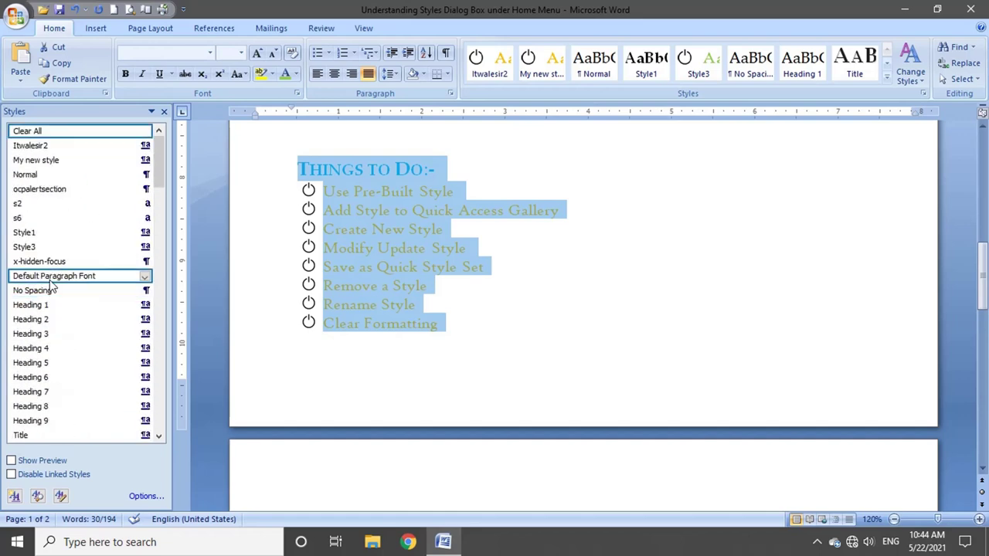
scroll(77, 325, down, 2)
scroll(77, 309, down, 3)
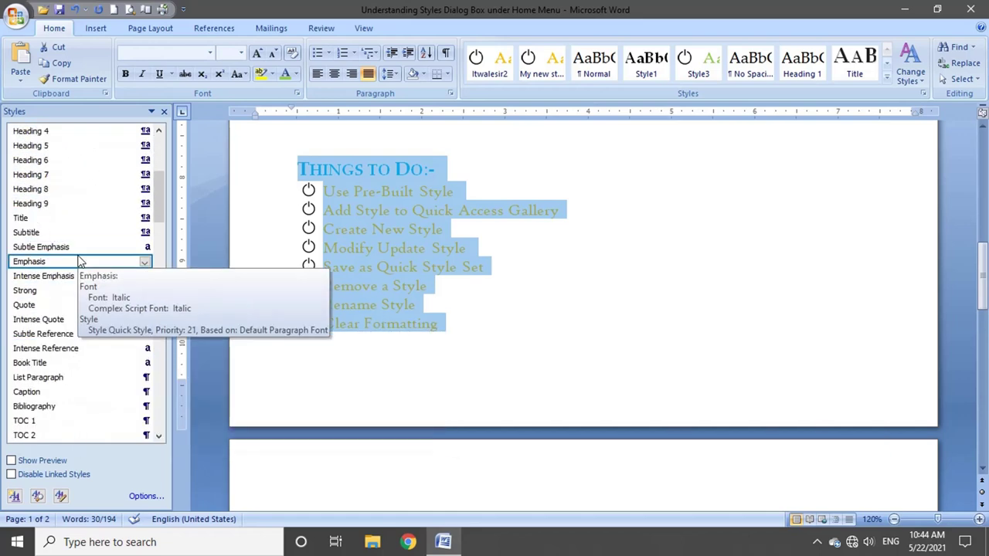
scroll(88, 278, down, 4)
scroll(95, 330, down, 6)
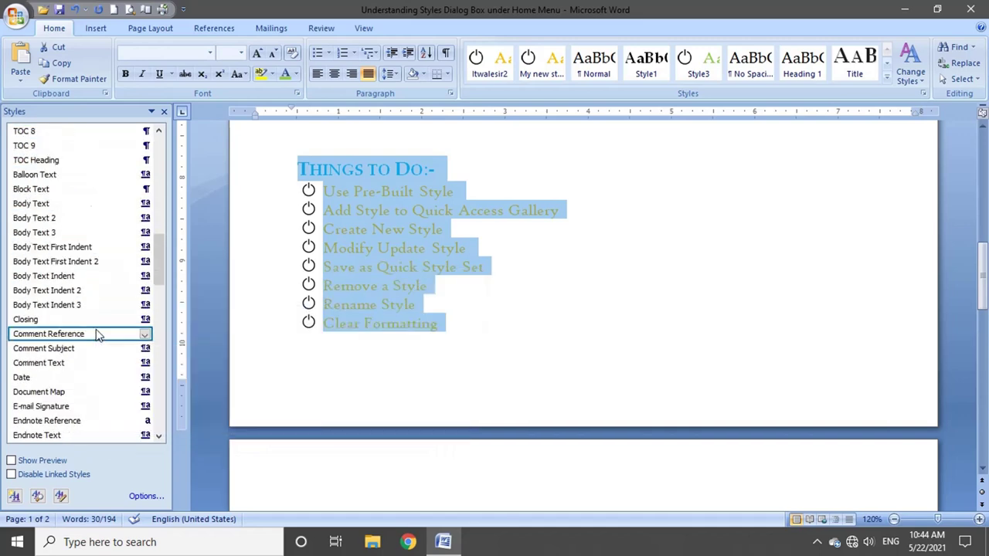
scroll(96, 332, down, 5)
scroll(99, 332, down, 3)
scroll(99, 331, down, 4)
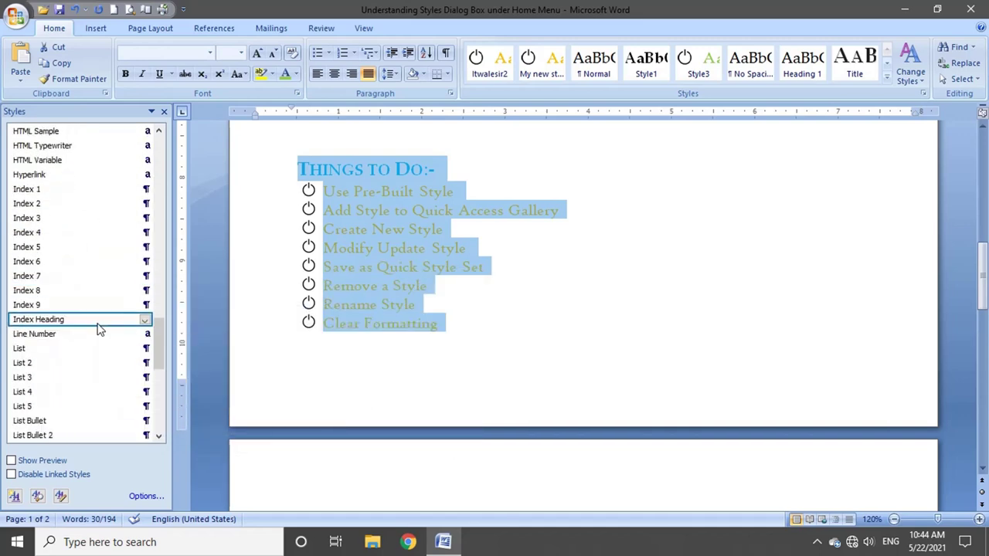
scroll(97, 326, down, 3)
scroll(101, 311, down, 5)
scroll(100, 314, down, 1)
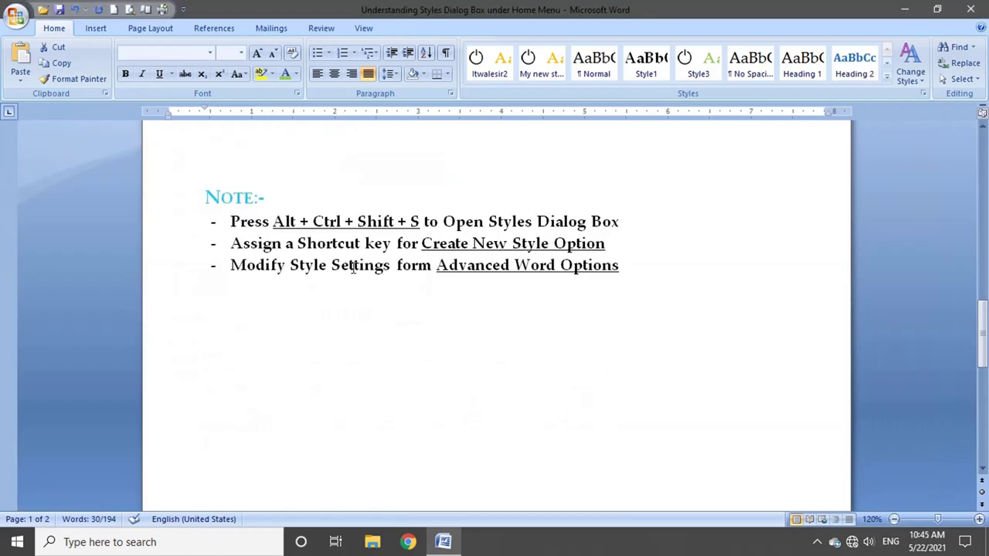
click(353, 265)
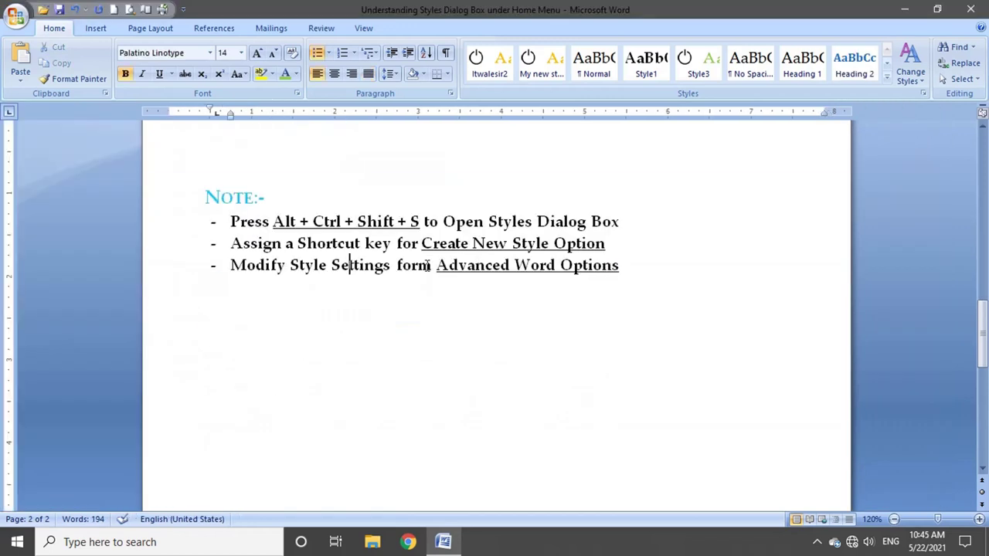
drag(273, 222, 604, 230)
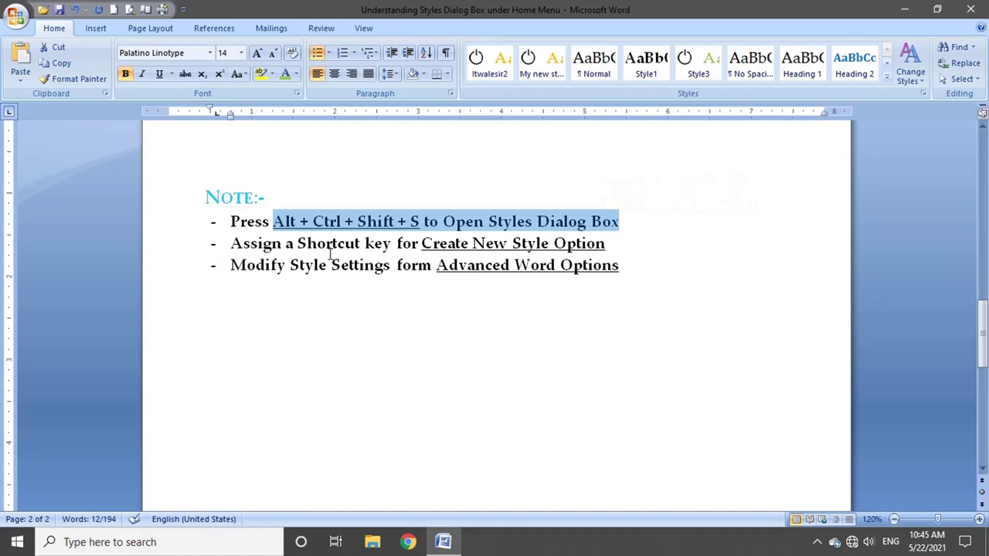
drag(230, 243, 301, 246)
click(210, 283)
mouse_move(553, 243)
mouse_down()
mouse_move(508, 265)
mouse_move(444, 243)
mouse_up()
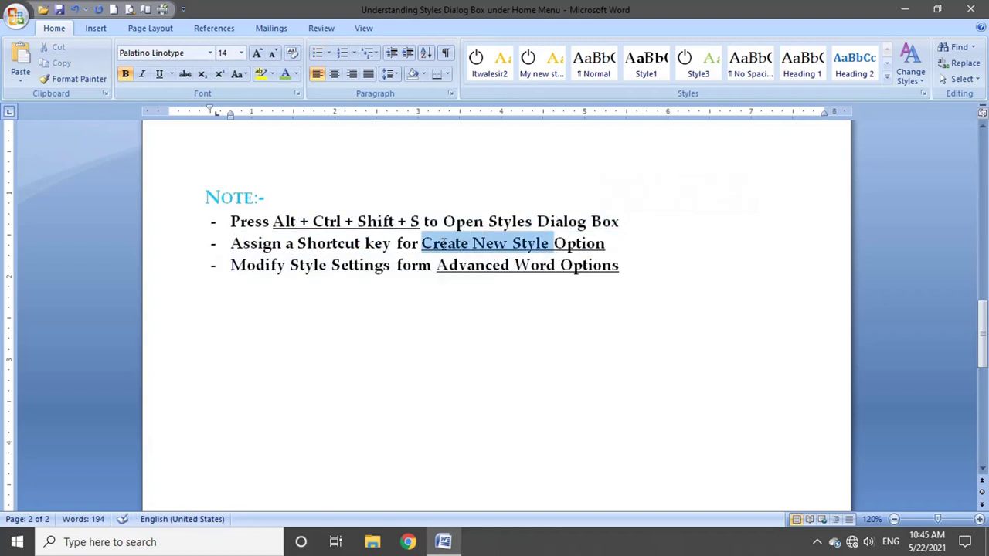
mouse_move(360, 244)
mouse_down()
mouse_move(301, 245)
mouse_move(359, 265)
mouse_up()
click(246, 265)
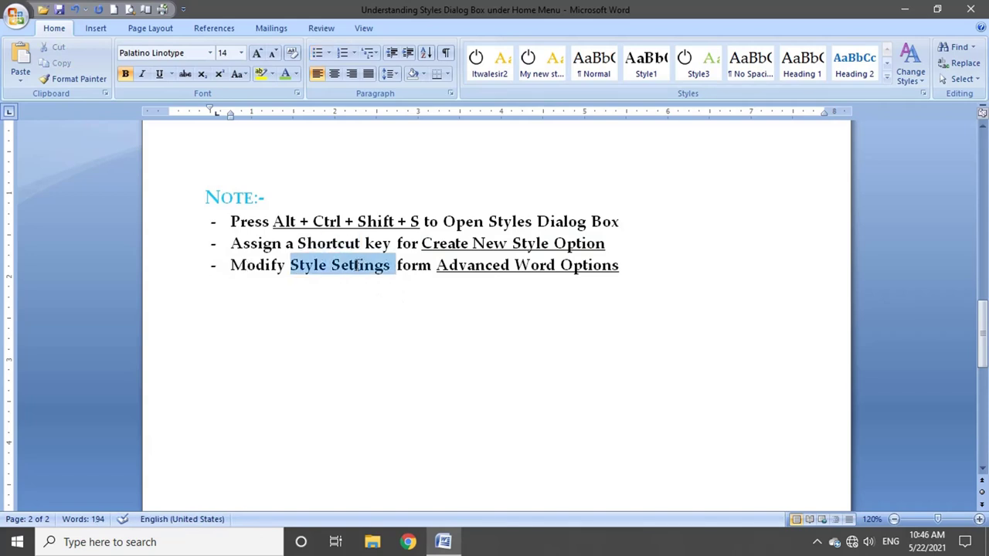
click(475, 265)
drag(475, 267, 588, 266)
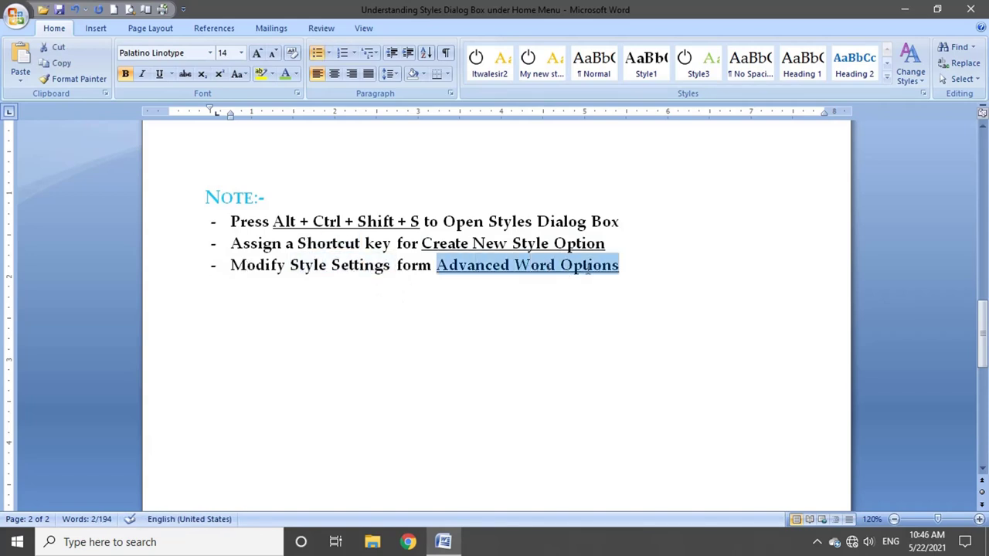
In Word Options Advanced, enable Prompt to update style and Normal style for bulleted or numbered lists
click(16, 16)
click(184, 334)
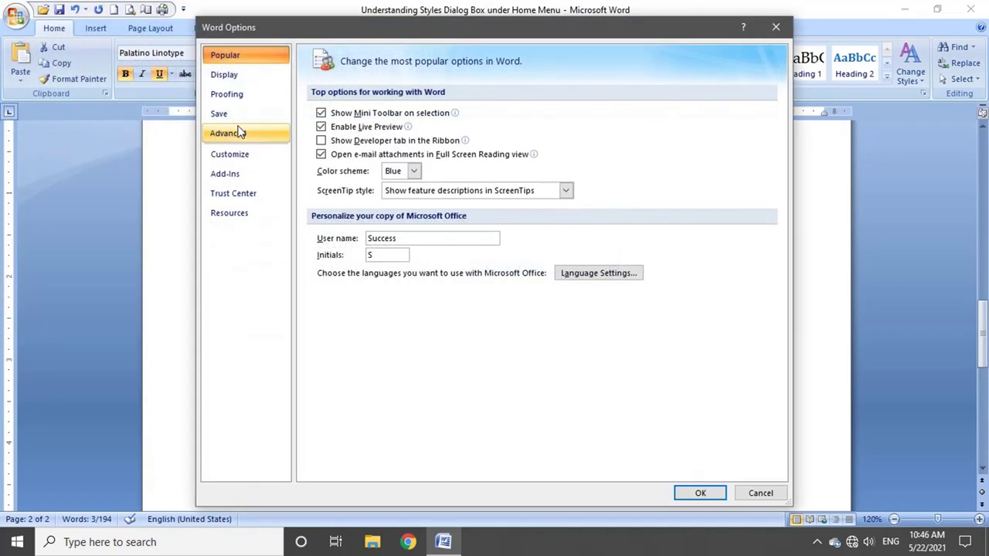
click(232, 133)
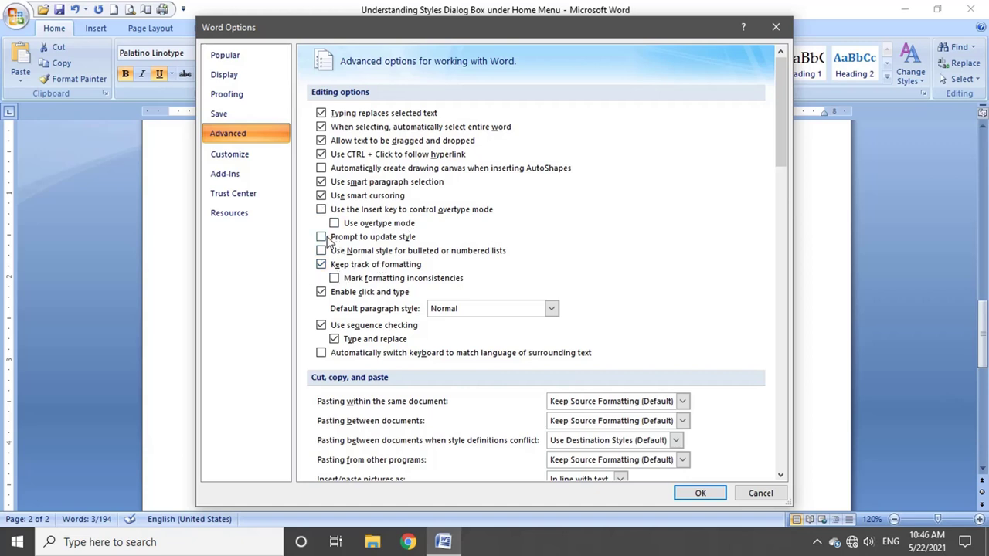
click(322, 237)
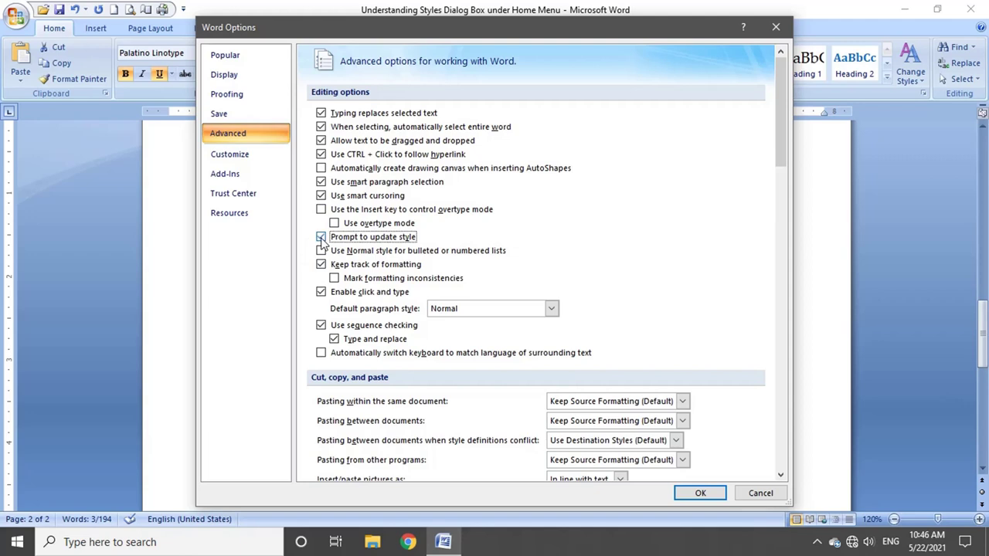
click(332, 253)
click(332, 253)
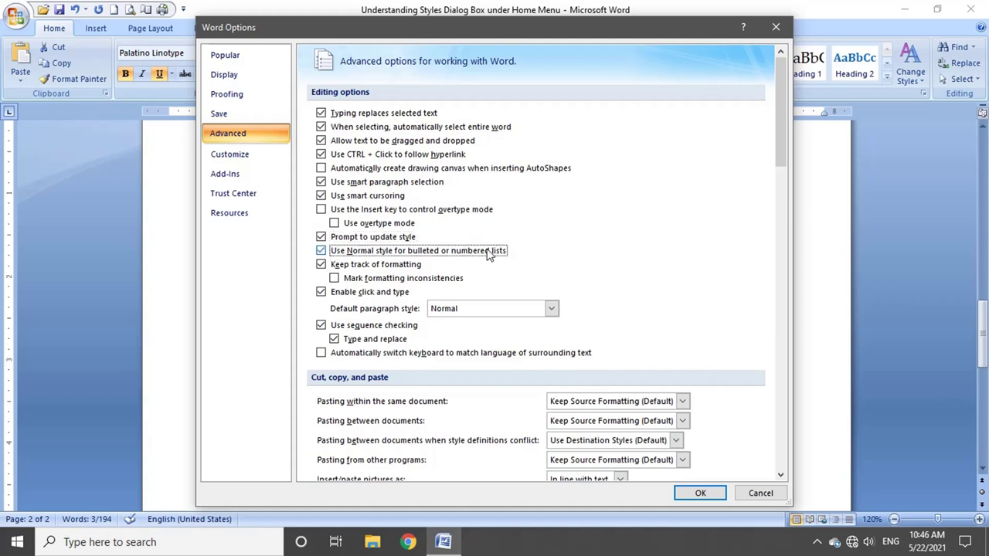
Enable Mark formatting inconsistencies, keep Normal as default paragraph style, and confirm the options
click(356, 280)
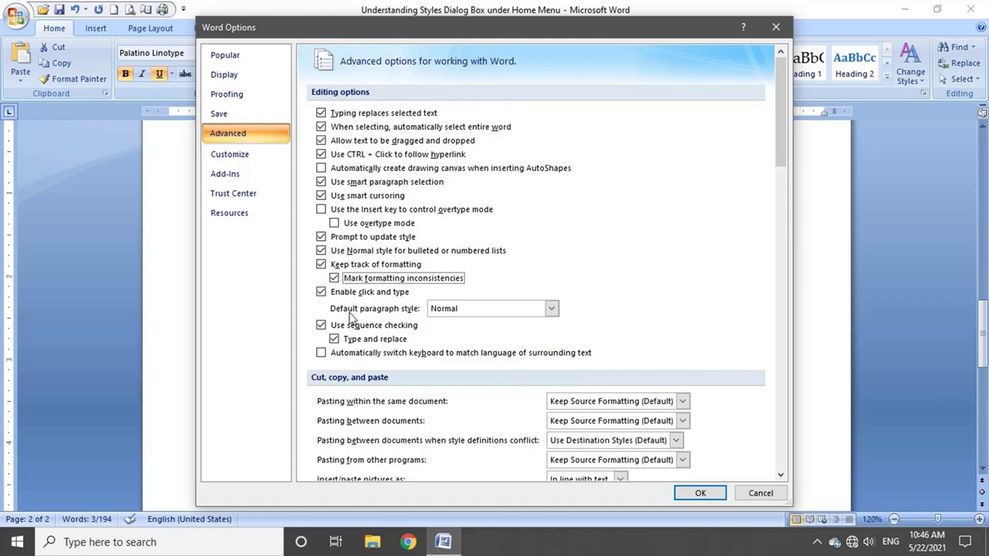
click(460, 309)
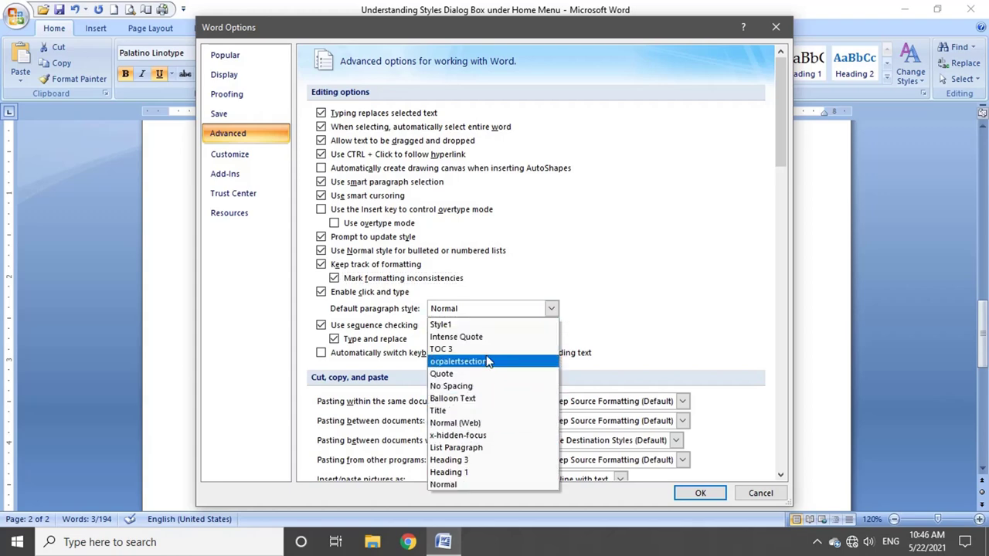
scroll(488, 362, down, 3)
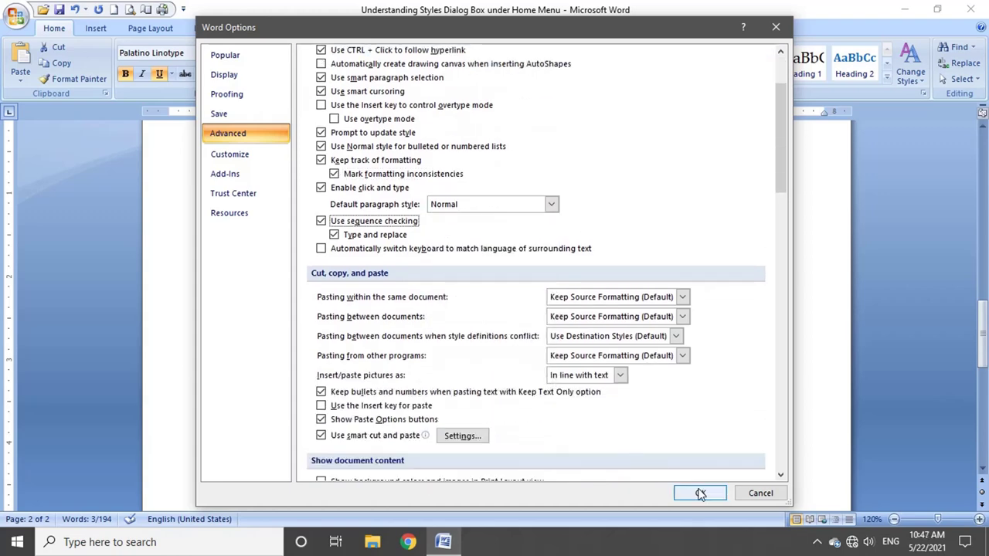
click(760, 493)
click(610, 400)
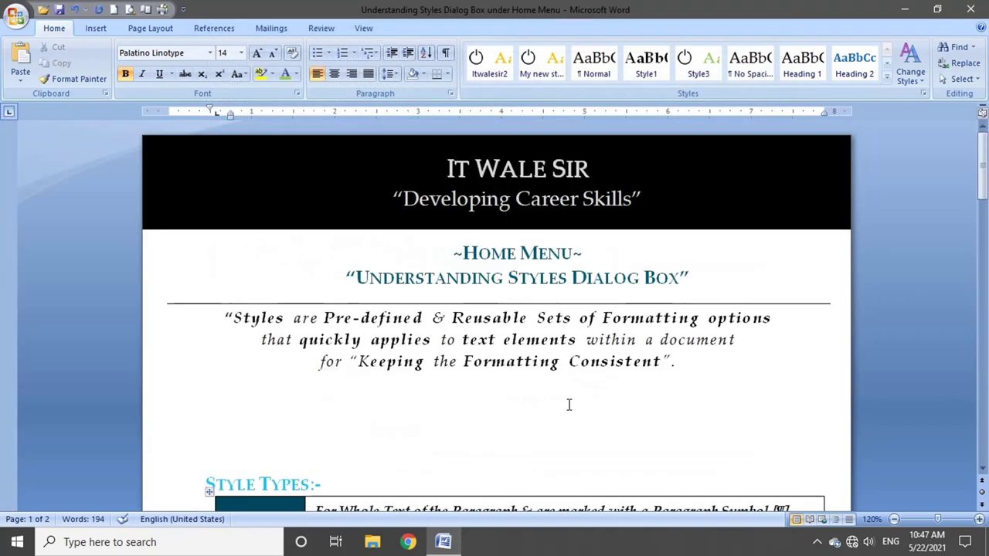